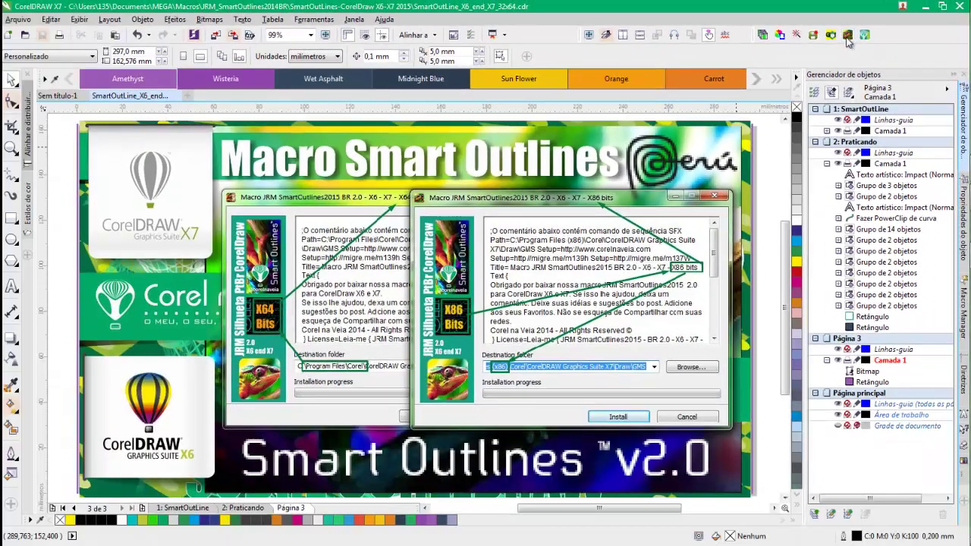
Open the JRM Smart Outlines macro, look over its position, thickness, finish and style options, and close it
click(847, 37)
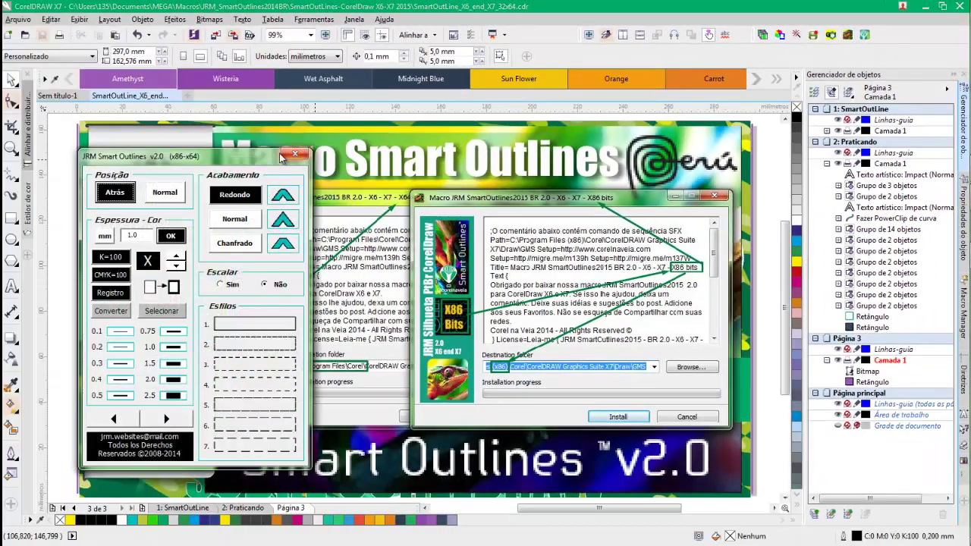
drag(309, 162, 654, 157)
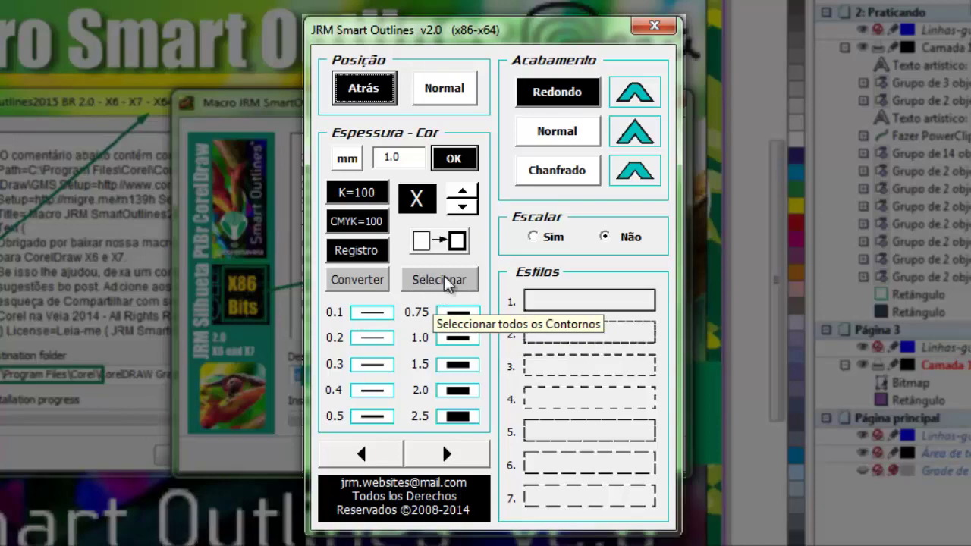
click(653, 25)
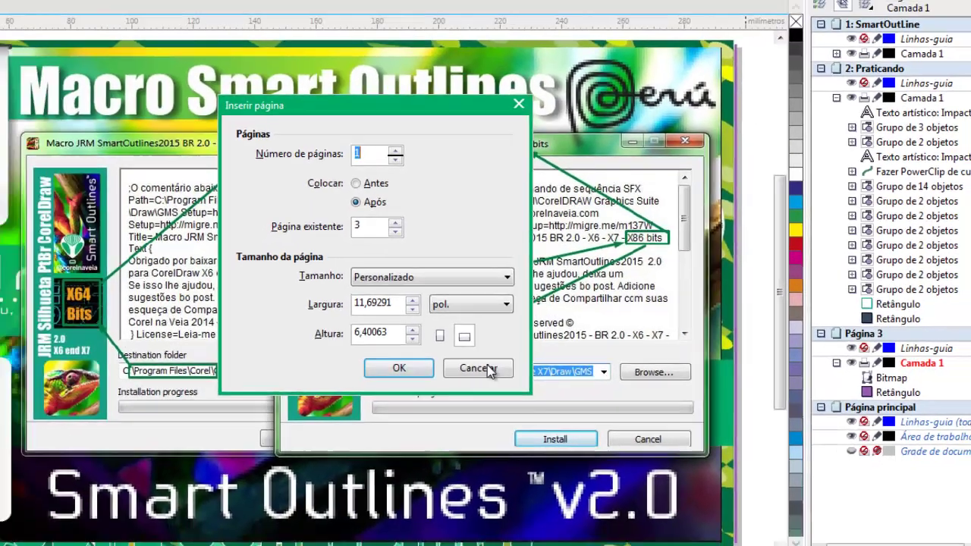
click(425, 370)
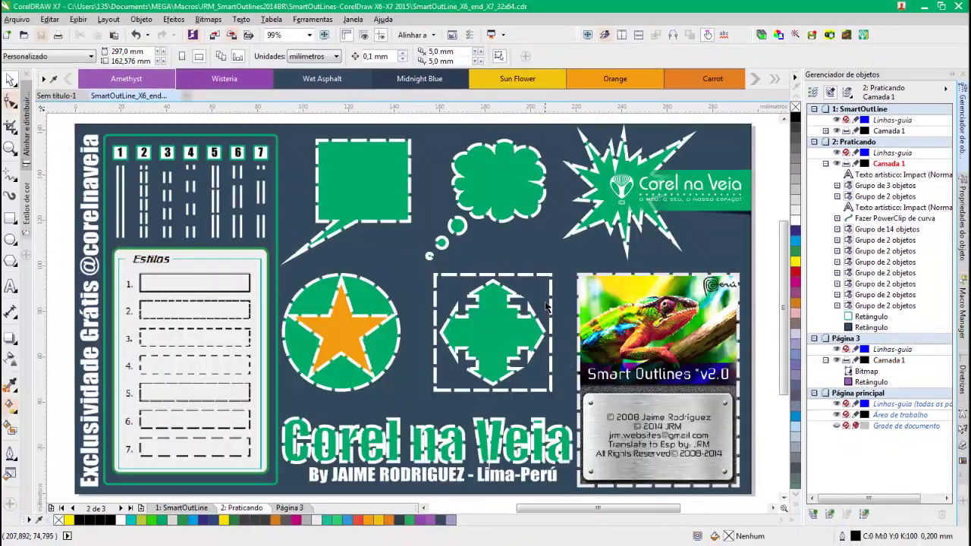
Select the grouped shapes on the Praticando page and apply dash style 3 with the Smart Outlines macro
click(533, 215)
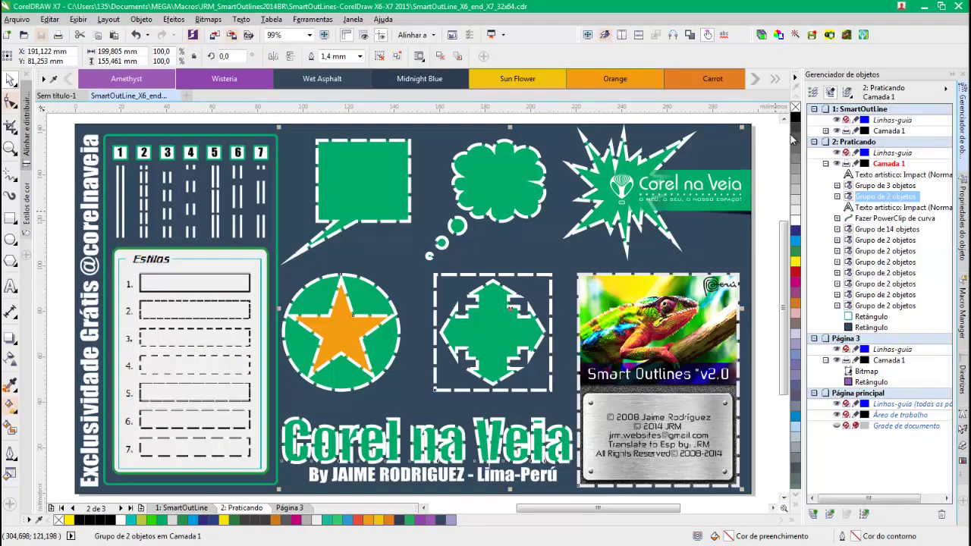
click(845, 35)
drag(649, 163, 853, 152)
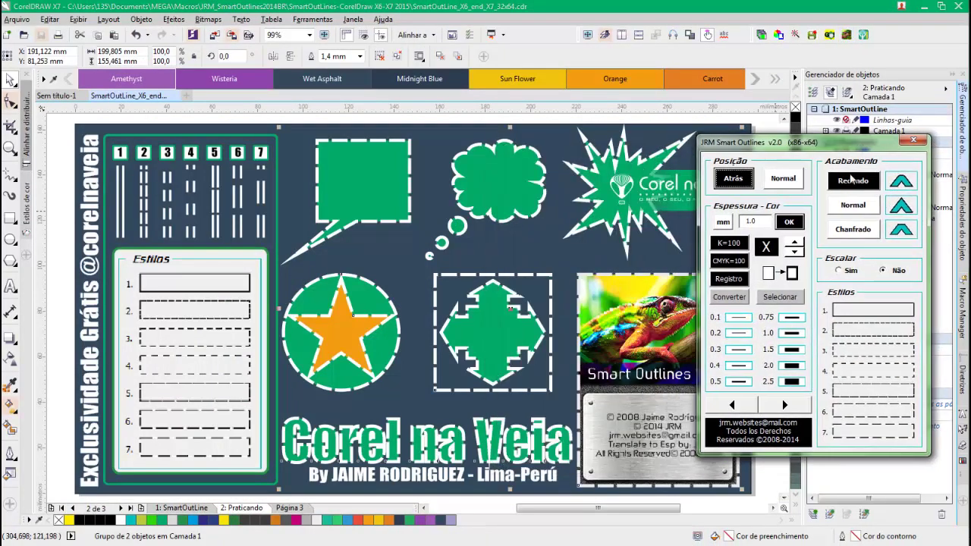
click(853, 352)
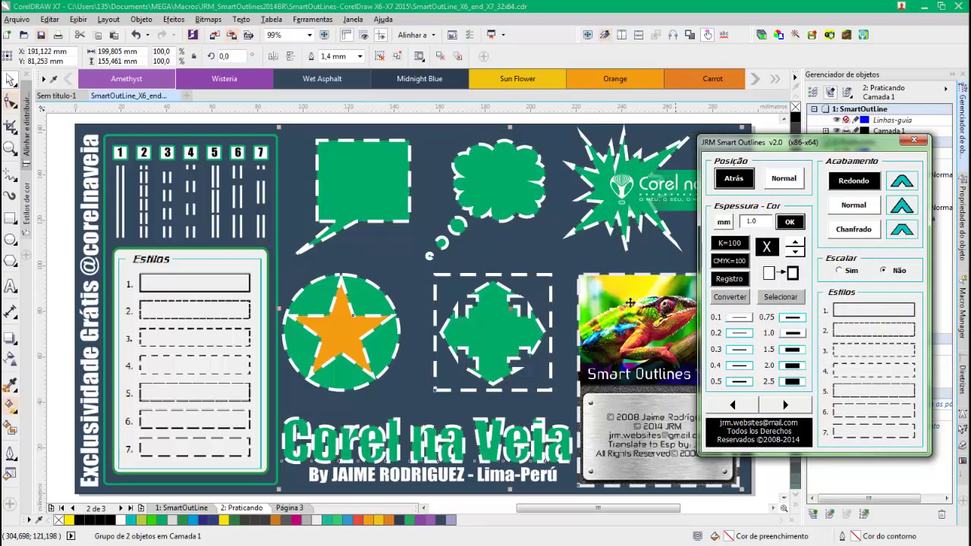
Reduce the selected group's outline thickness in small increments to 1.0 mm
click(795, 252)
click(795, 252)
click(795, 253)
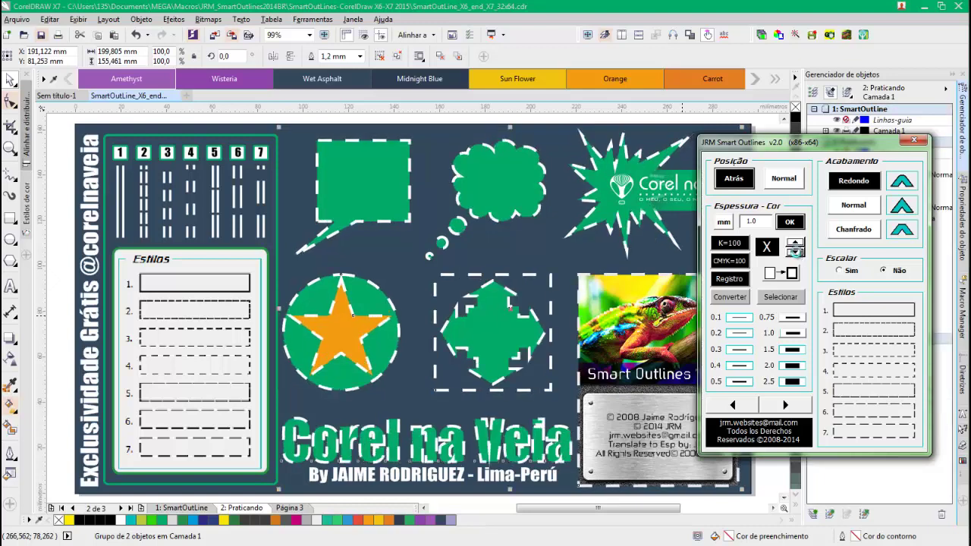
click(795, 252)
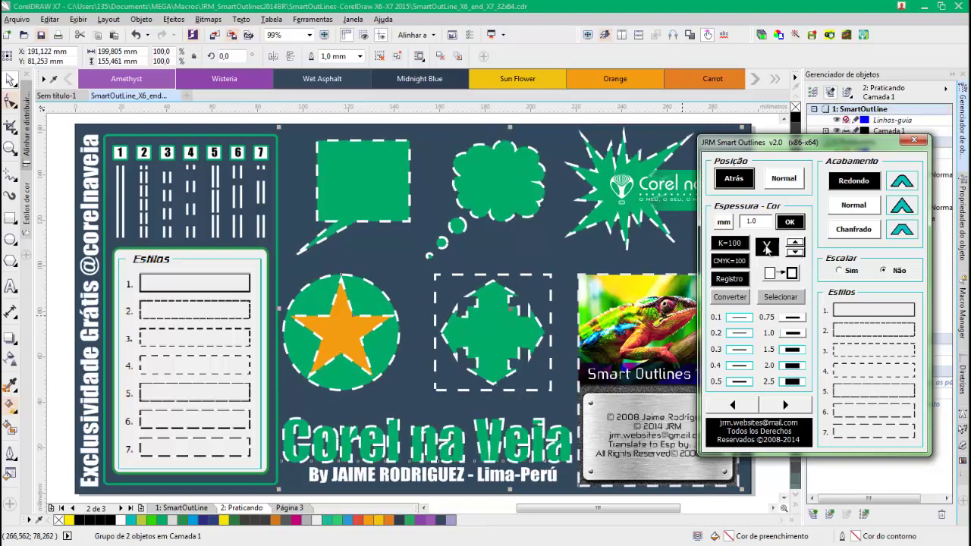
Remove the group's outlines and give the shapes a solid style 1 outline 1.0 mm thick
click(767, 247)
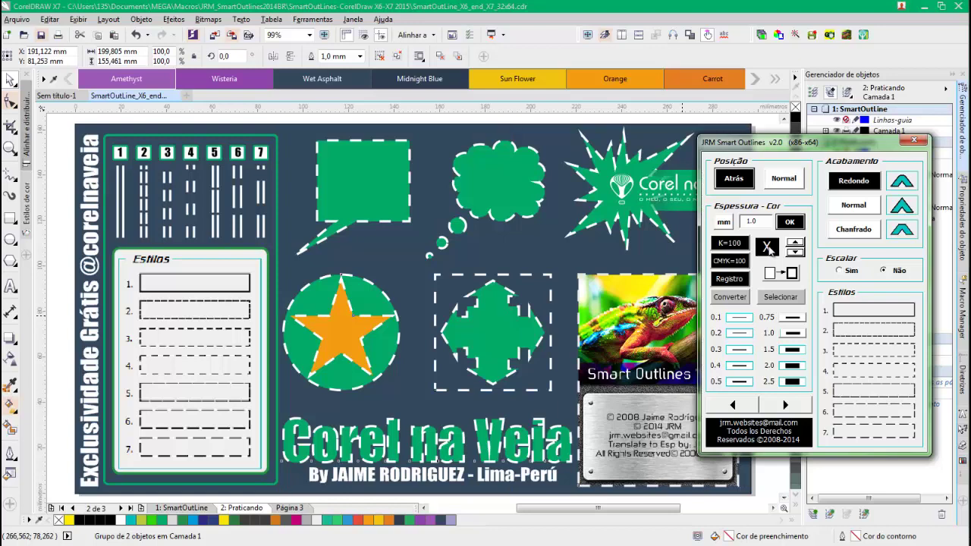
click(860, 312)
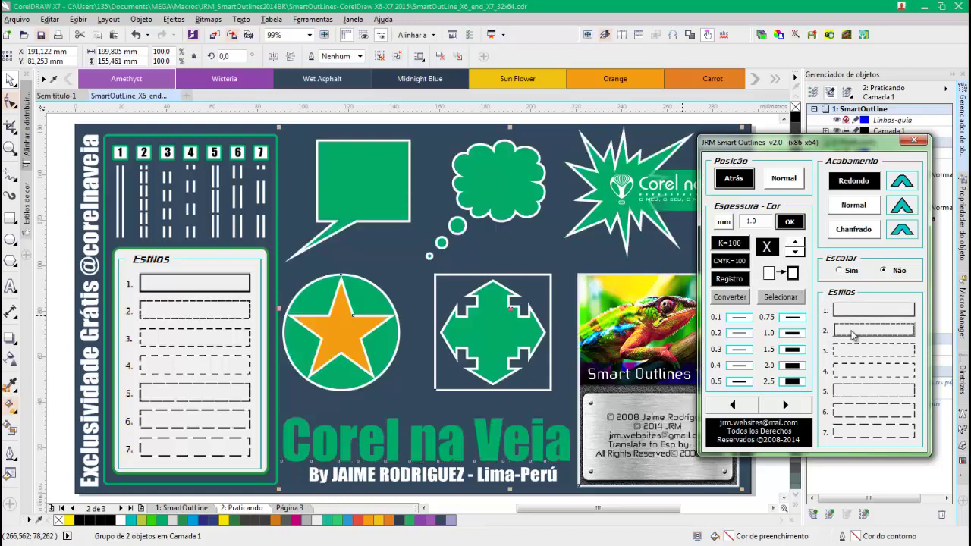
click(793, 335)
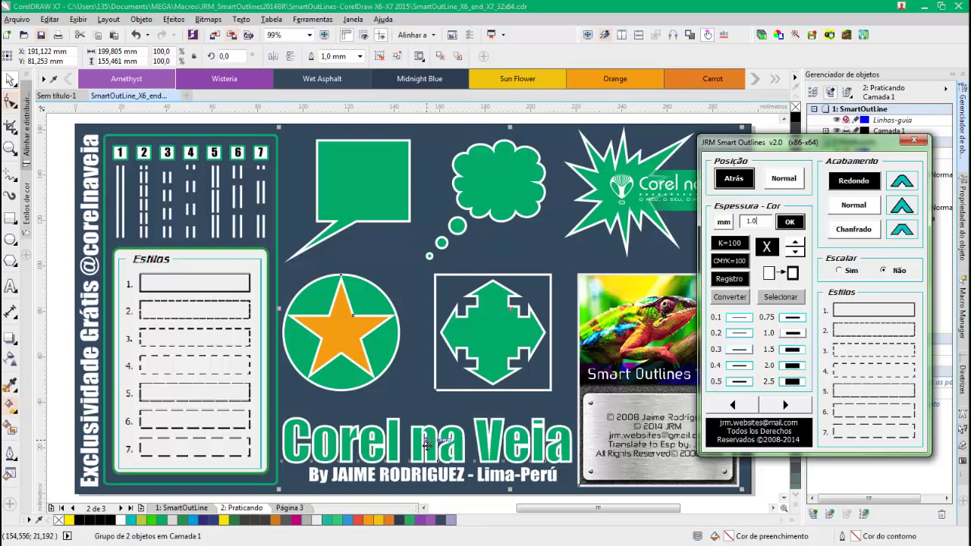
Apply dash style 3 to the group's outlines, undo it and redo it from the macro
click(879, 351)
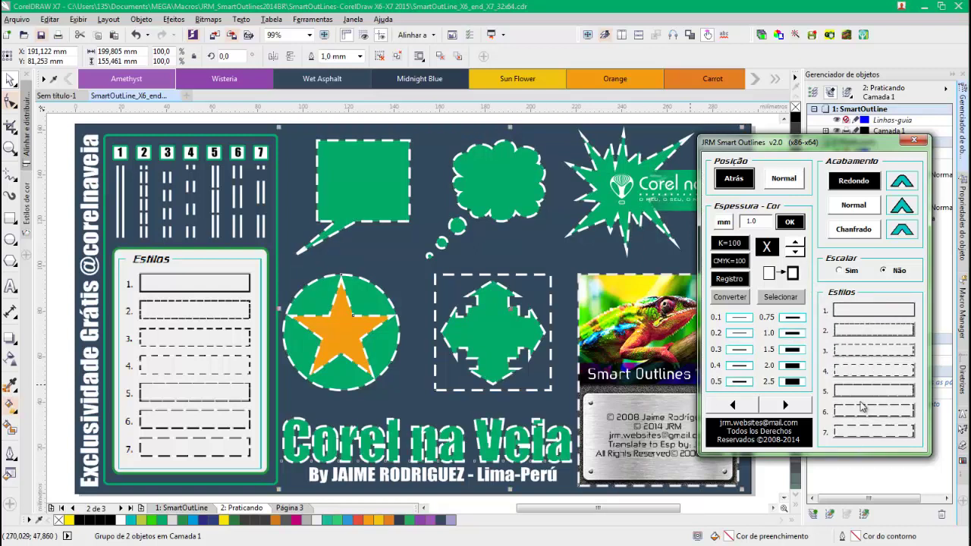
click(733, 405)
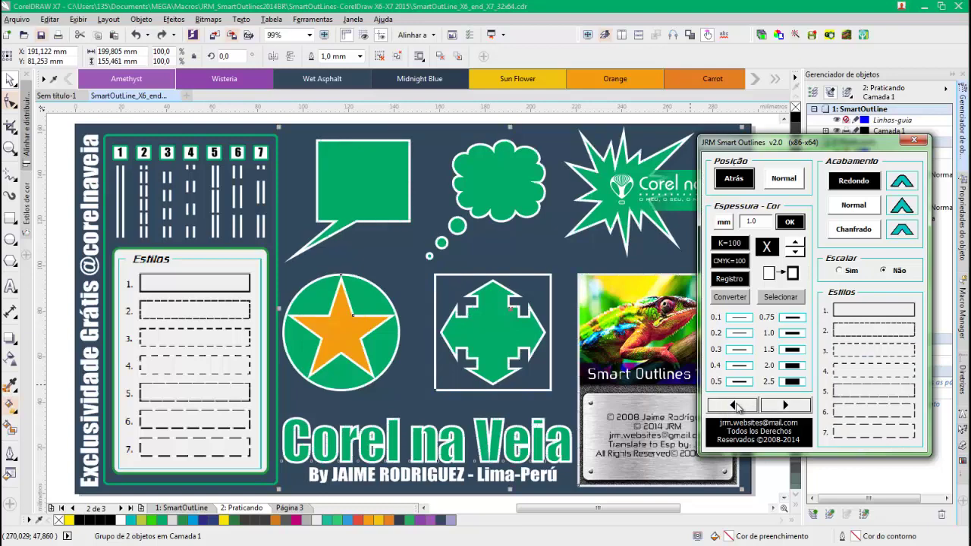
click(789, 408)
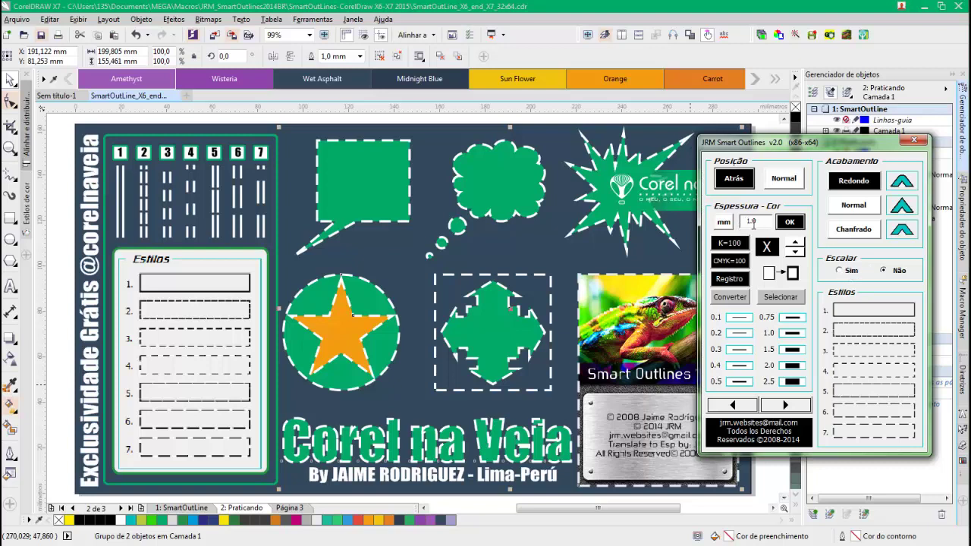
Compare the Normal, Chanfrado and Redondo finishes on the starburst's outline tip, and keep the Redondo finish
click(859, 207)
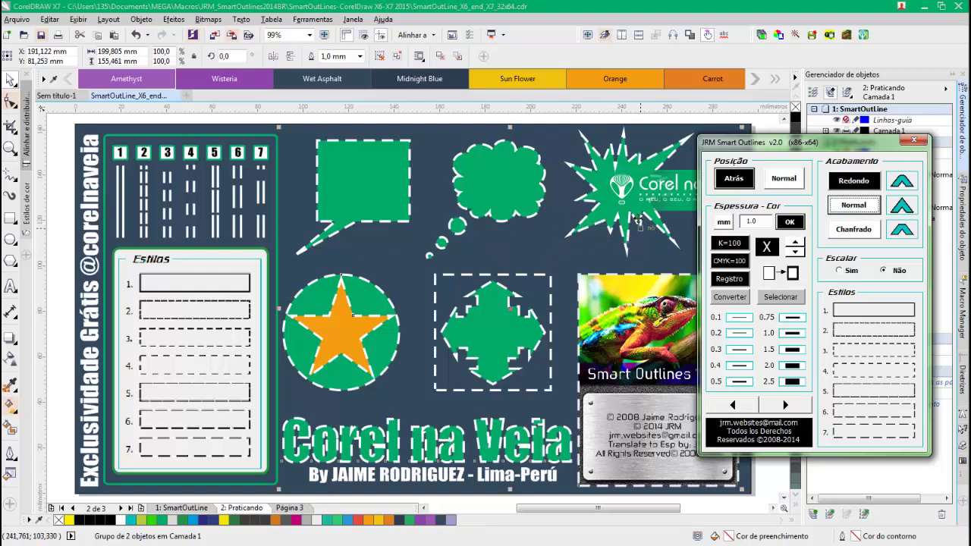
click(855, 186)
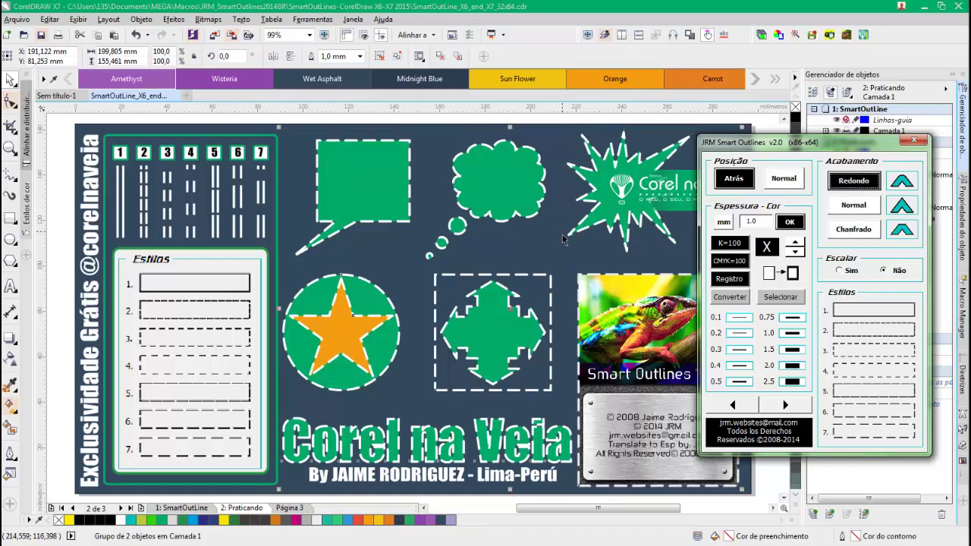
scroll(571, 234, up, 4)
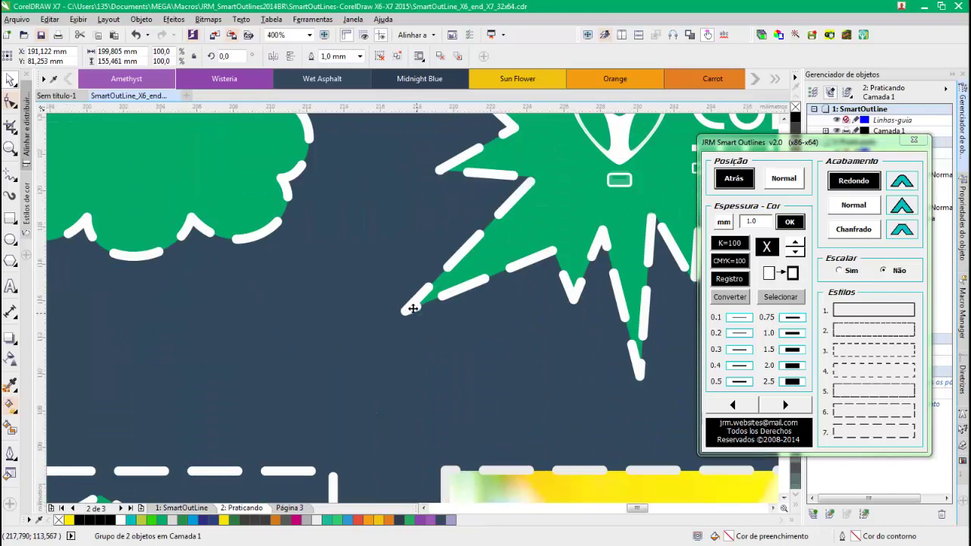
scroll(412, 306, up, 4)
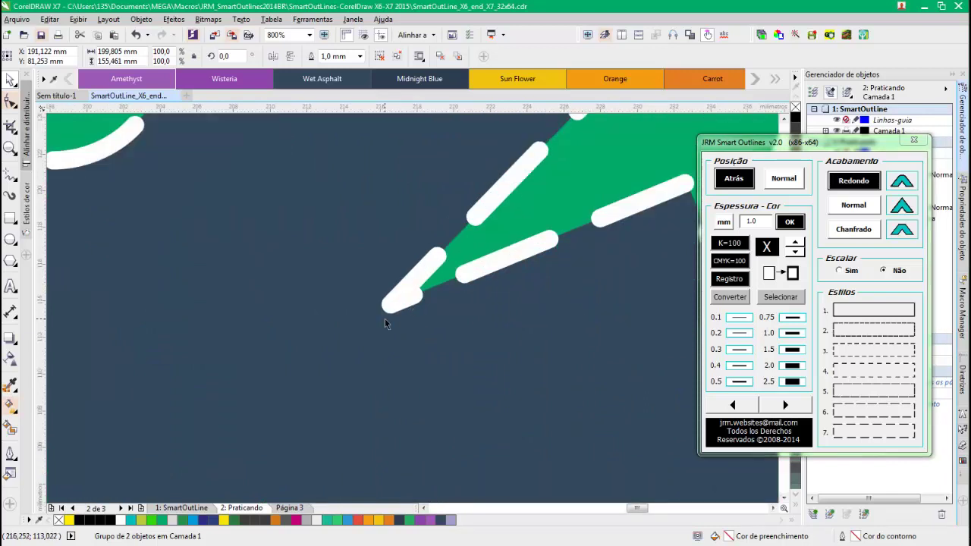
click(859, 234)
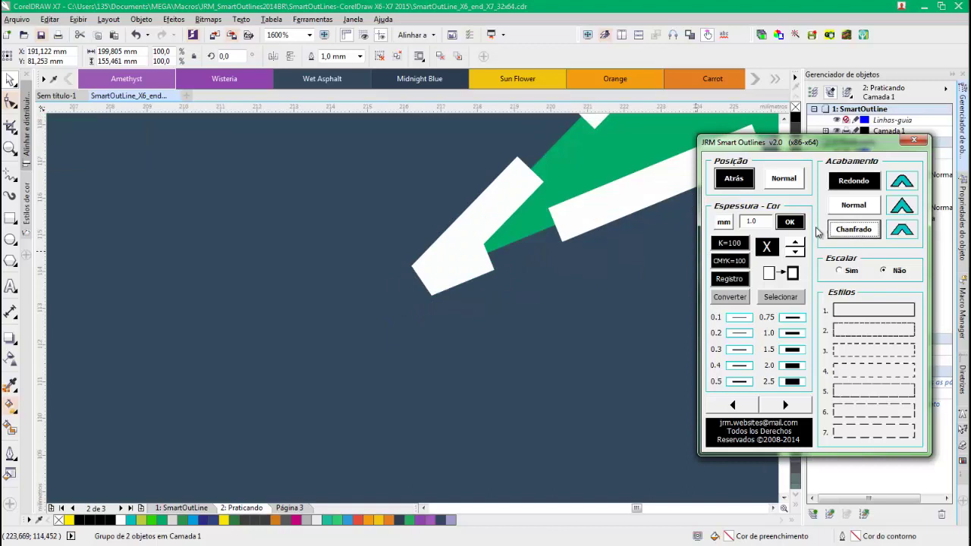
click(854, 204)
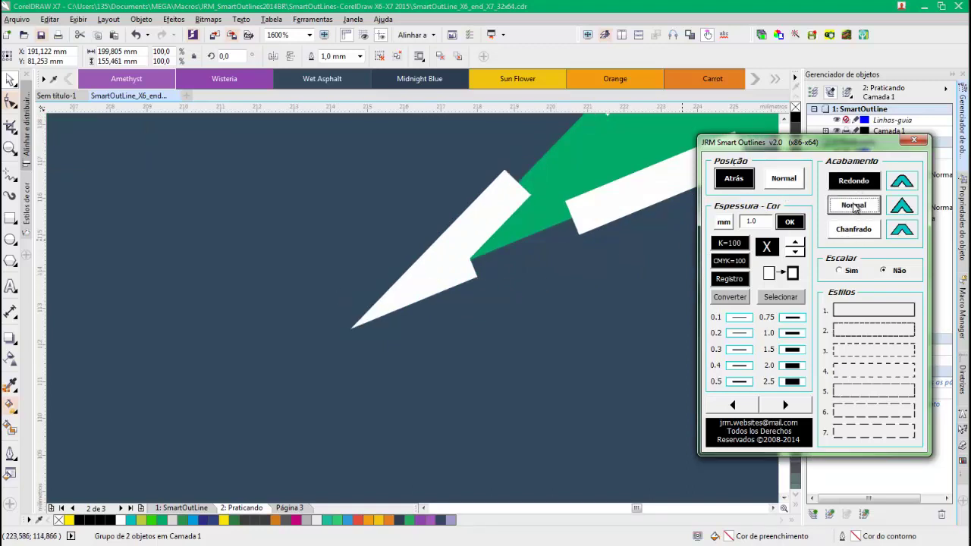
click(854, 182)
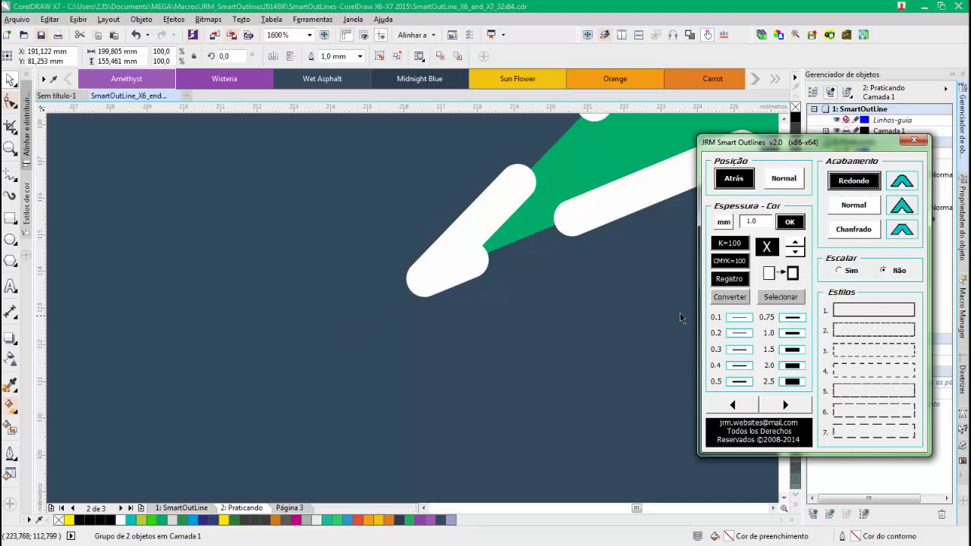
Ungroup the outlined shapes, including the nested group of eight objects, and clear the selection
click(591, 275)
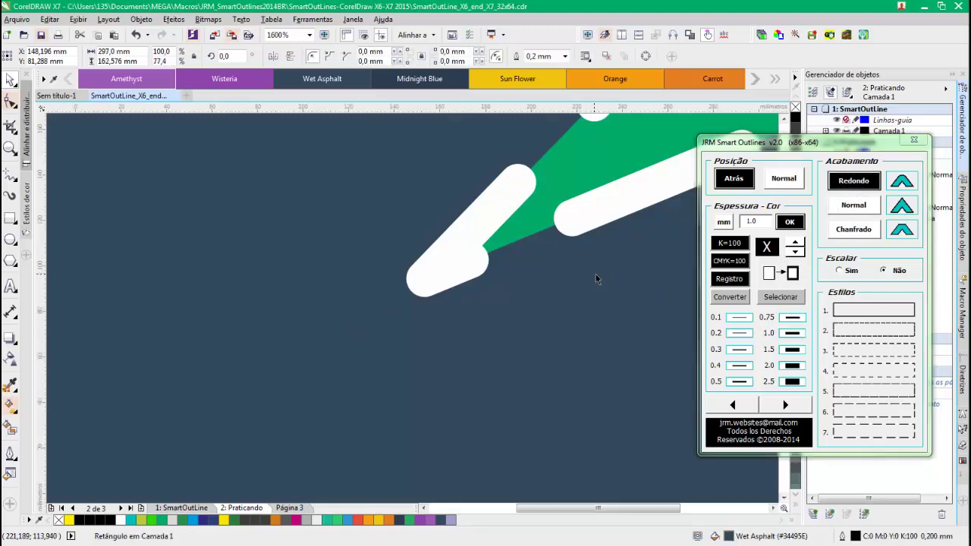
key(F4)
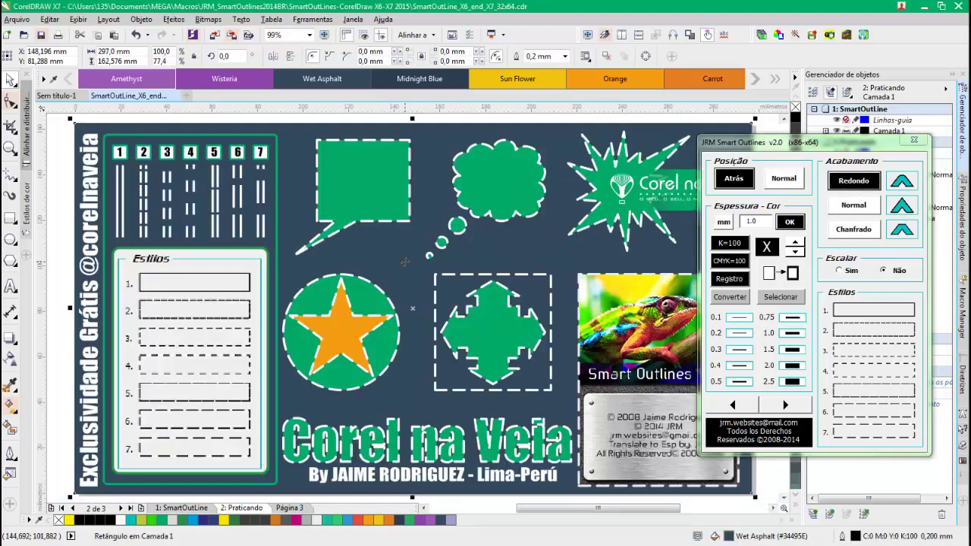
click(476, 278)
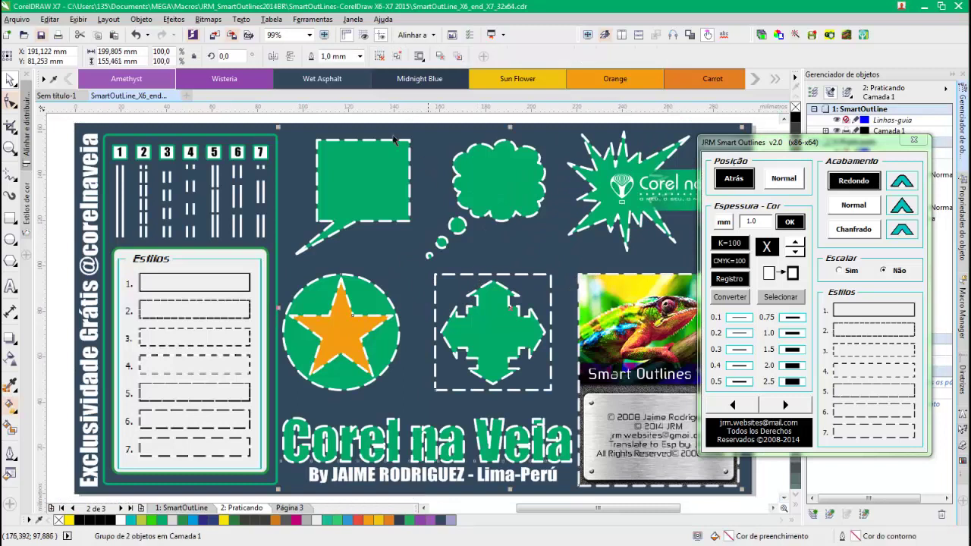
click(378, 58)
click(434, 119)
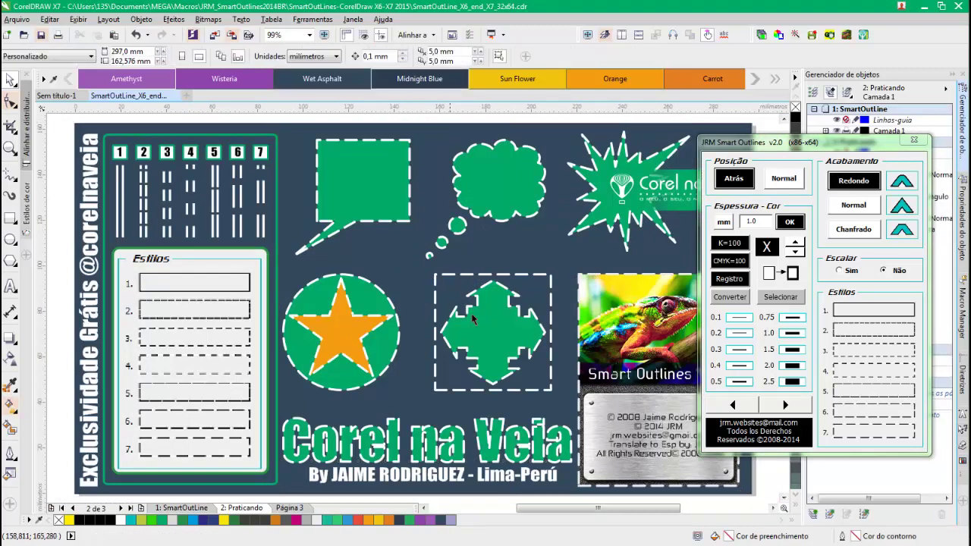
click(523, 280)
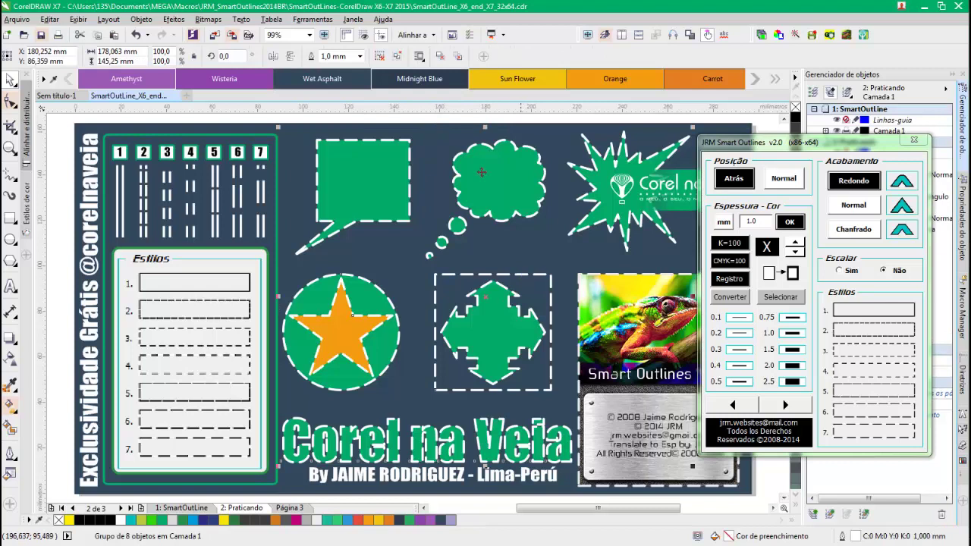
click(381, 58)
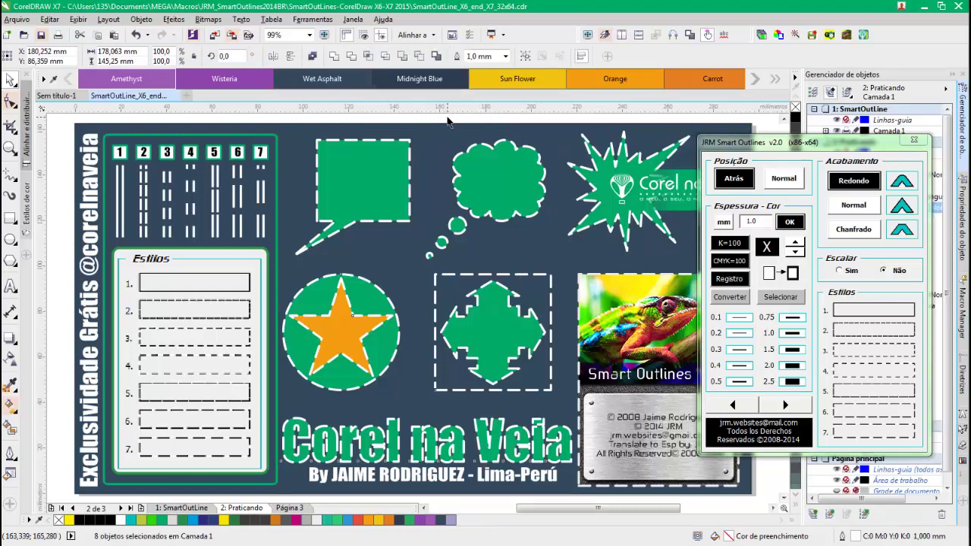
click(447, 121)
Thicken the dashed square frame around the green arrow shape to 1.9 mm
click(527, 274)
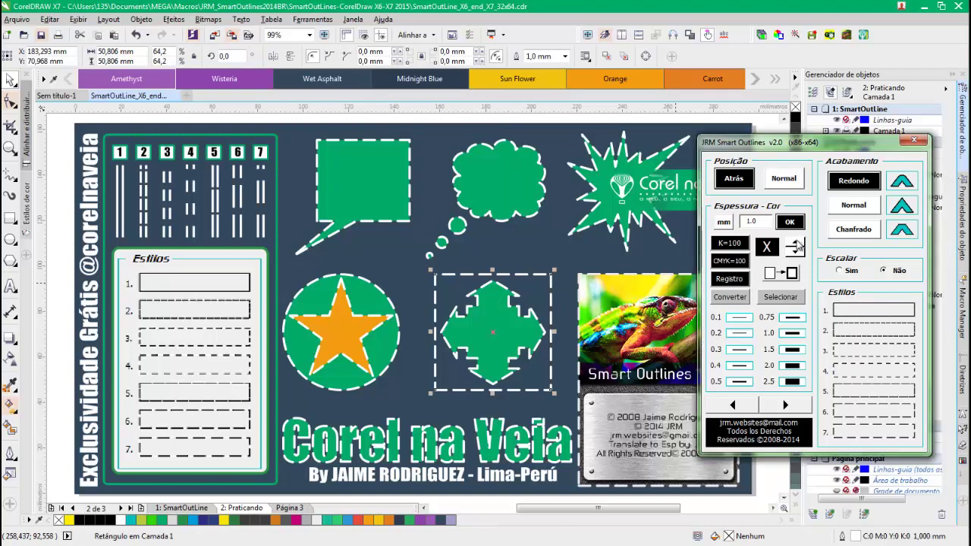
click(796, 243)
click(795, 244)
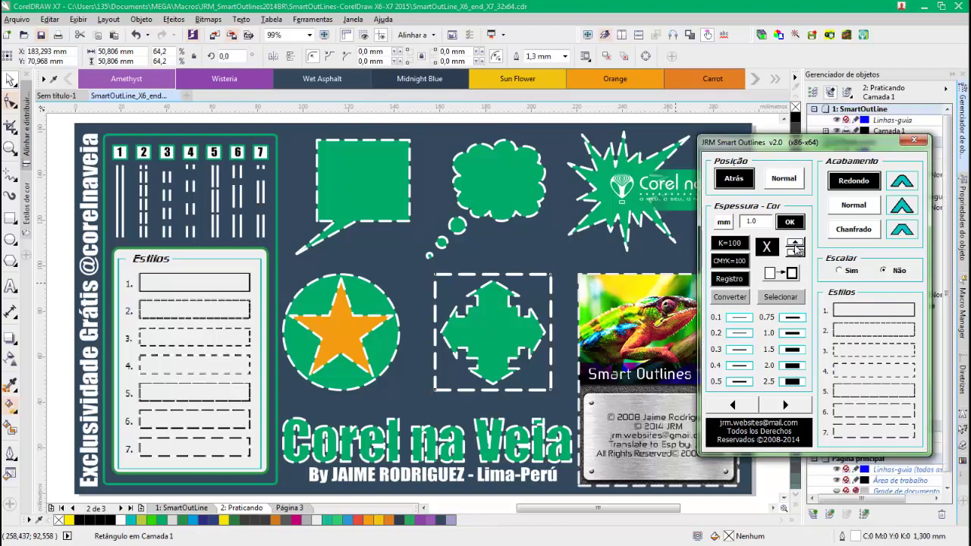
click(795, 244)
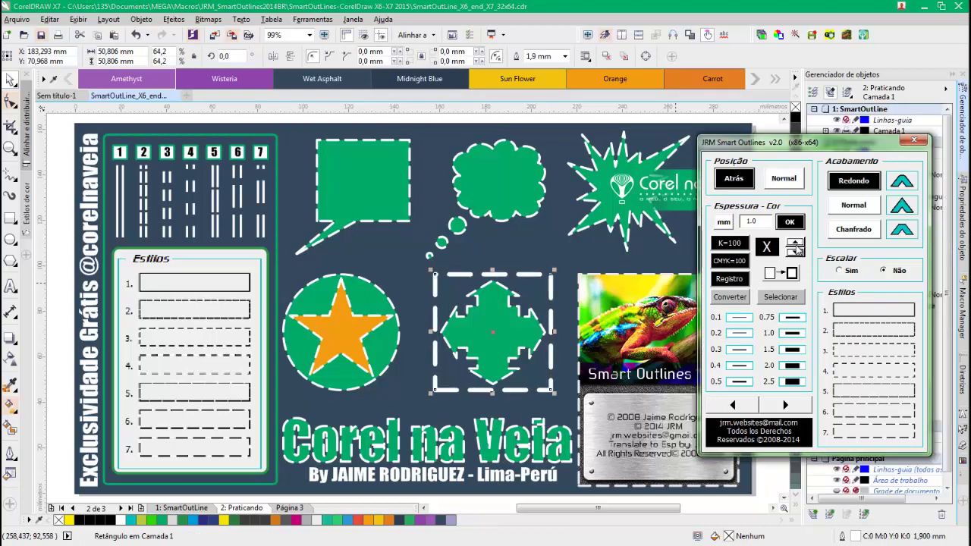
Convert the square frame's outline into an object, try a Sun Flower fill on it, and fill it with Orange
click(733, 301)
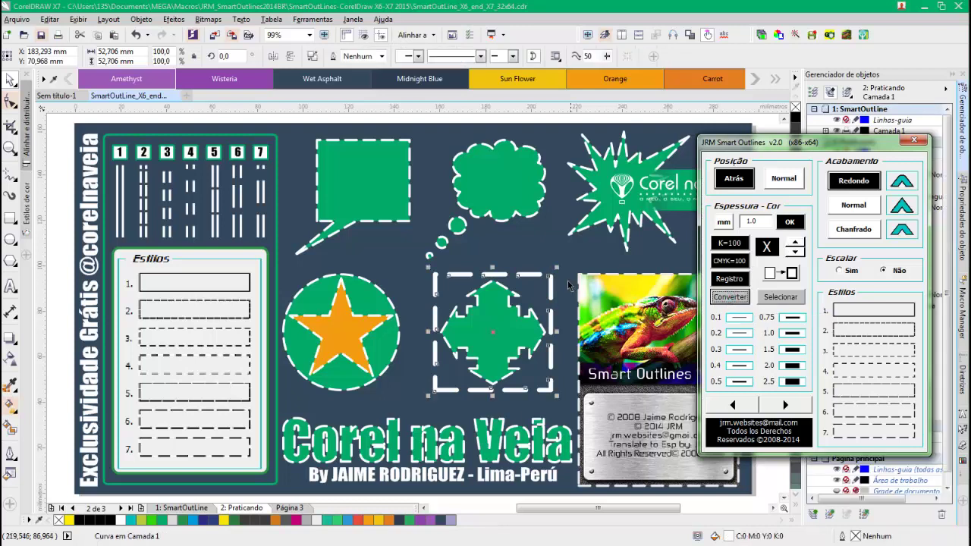
click(529, 82)
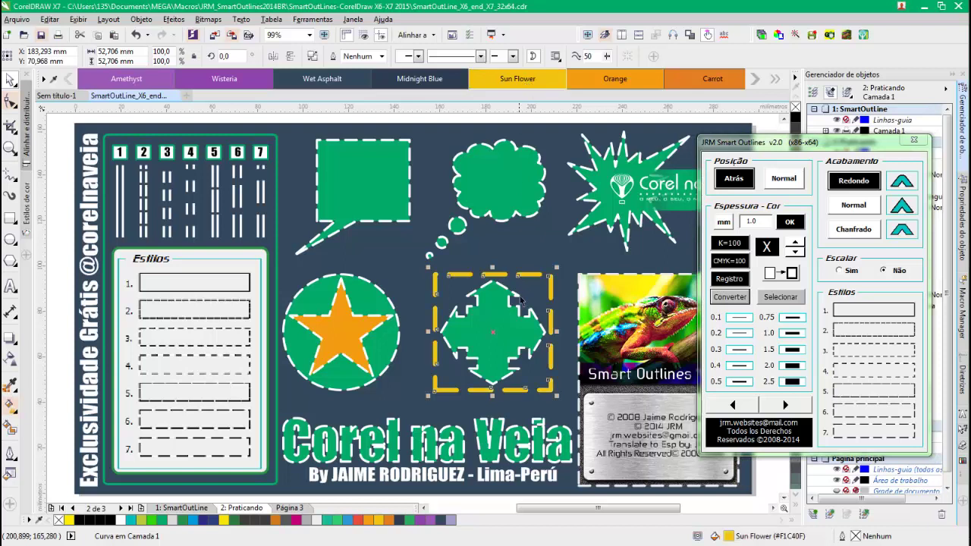
click(582, 85)
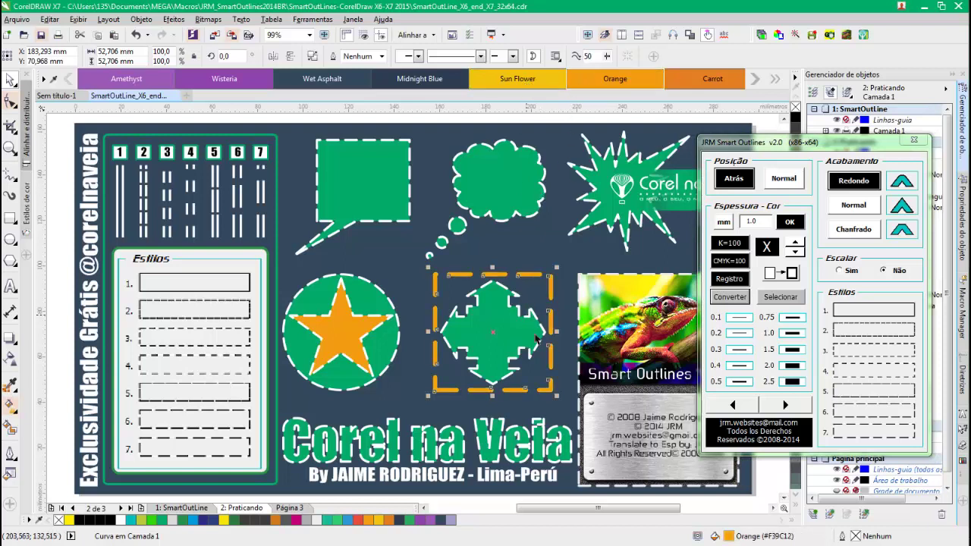
Show the converted orange frame's nodes with the Shape tool and marquee the ones at its lower-right corner
click(555, 290)
key(F10)
drag(513, 372, 568, 415)
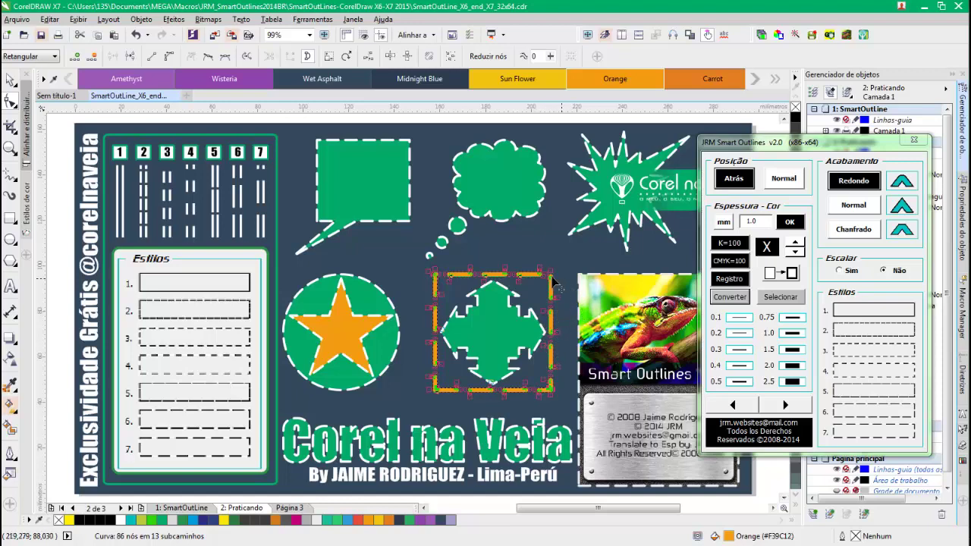
Inspect the converted orange frame's nodes up close, and reselect the whole frame with the Pick tool
scroll(523, 281, up, 5)
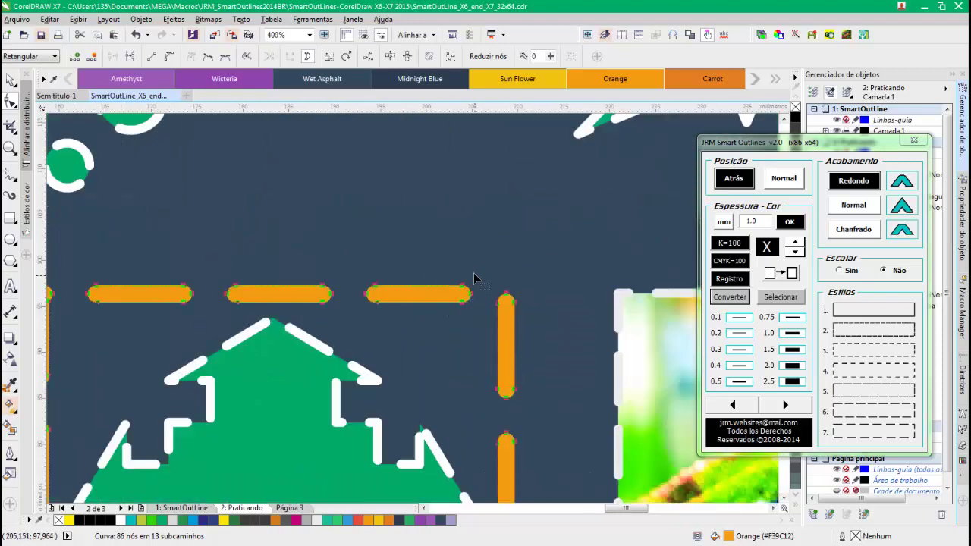
scroll(418, 314, down, 2)
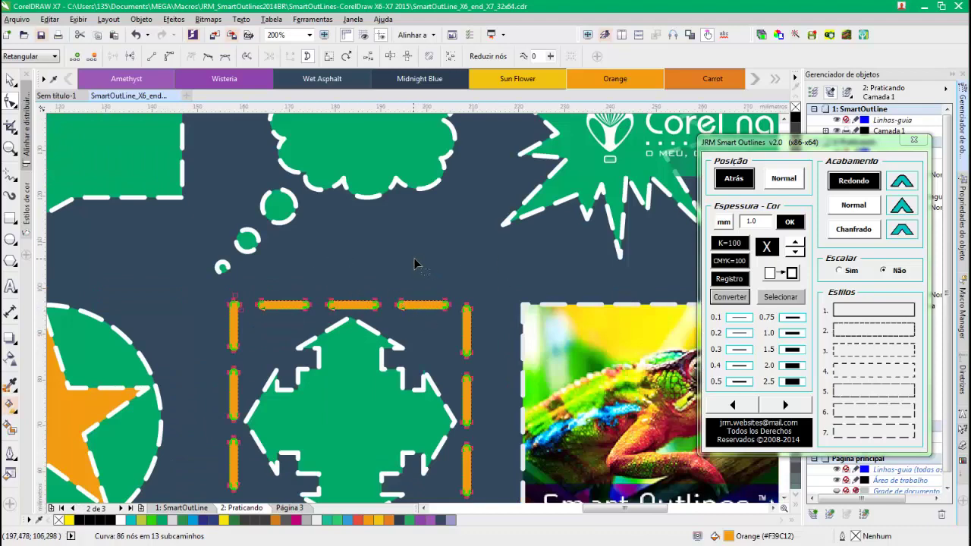
key(shift+F4)
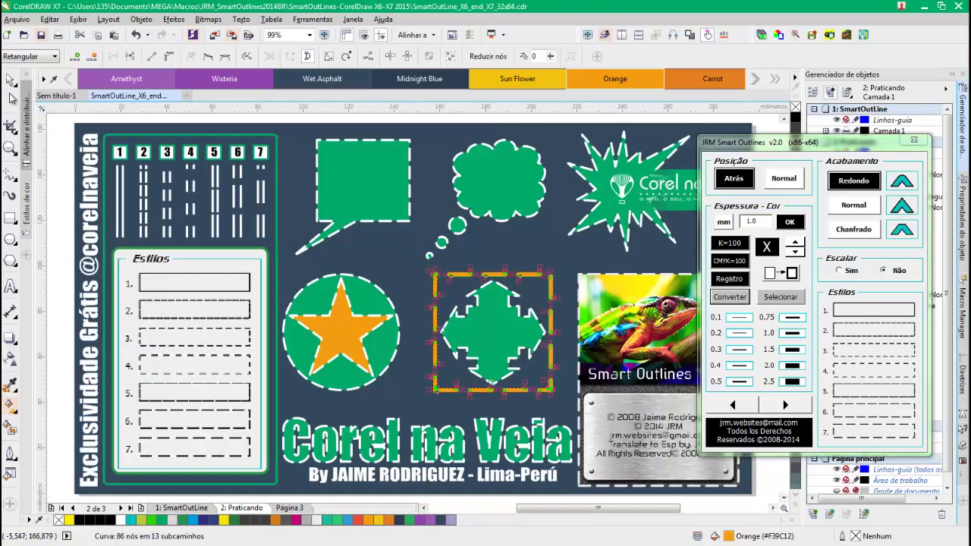
click(10, 80)
key(ctrl+shift+q)
click(557, 252)
click(552, 298)
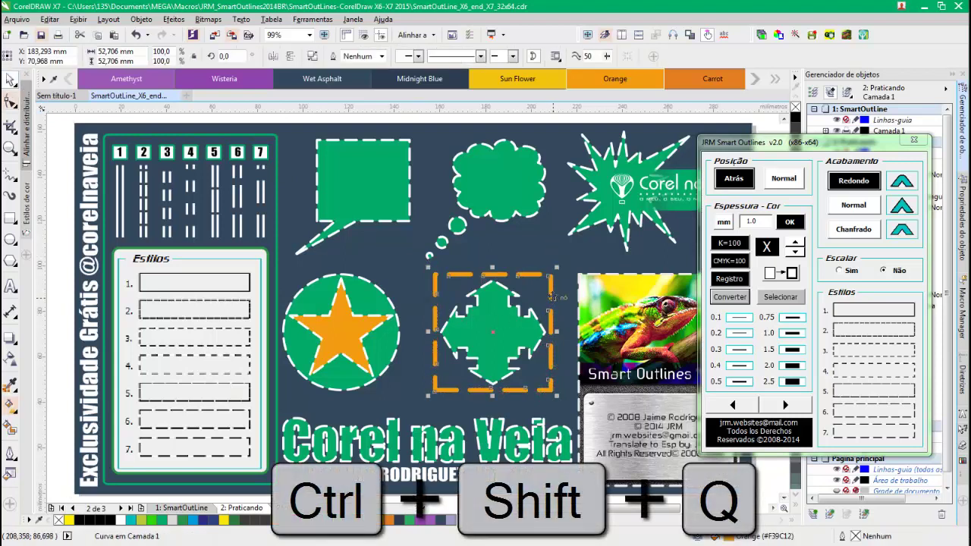
Convert the green outline of the rounded panel around the numbered line samples into an object and show its upper-right corner nodes
click(277, 256)
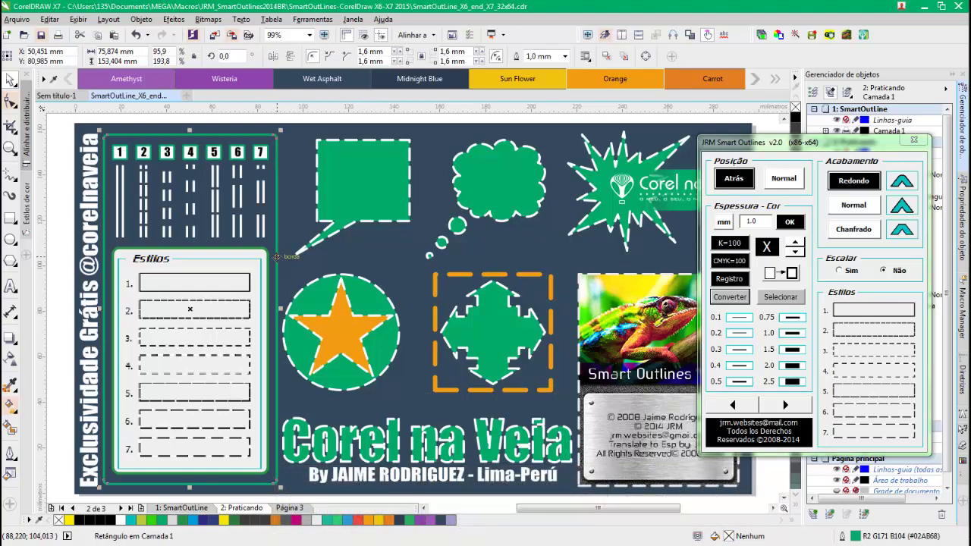
key(ctrl+shift+q)
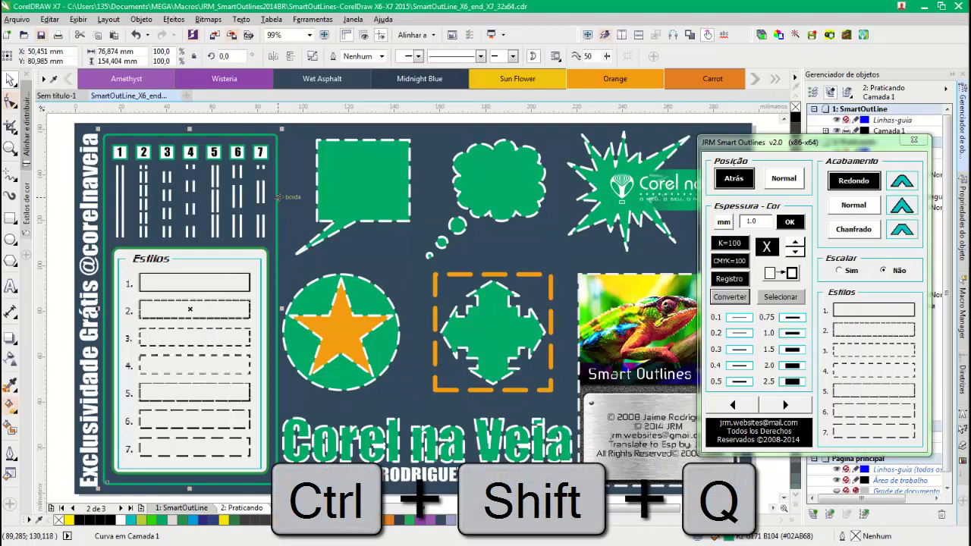
key(F10)
scroll(272, 107, up, 3)
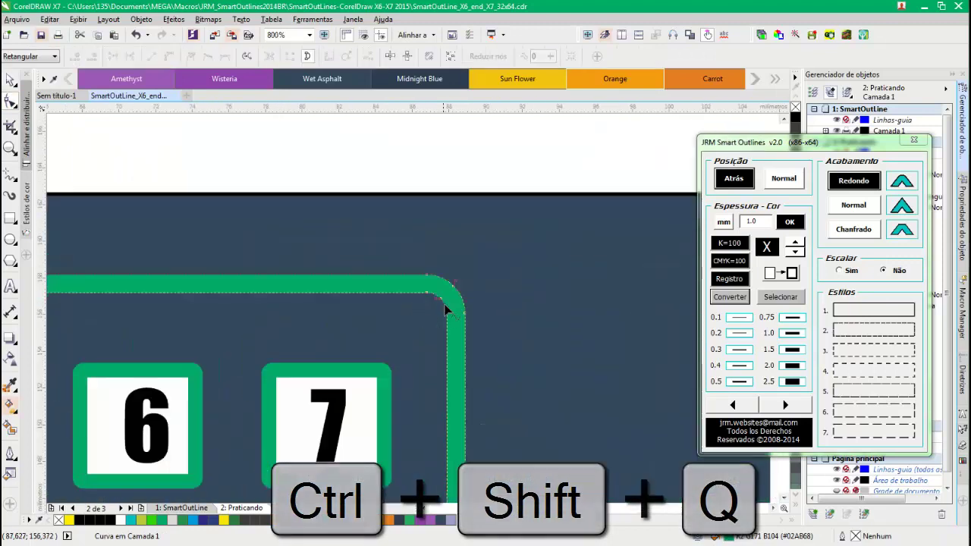
Try to reshape the panel frame by moving its upper-right corner nodes, and undo the edits together with the outline conversion
drag(452, 291, 486, 249)
key(ctrl+z)
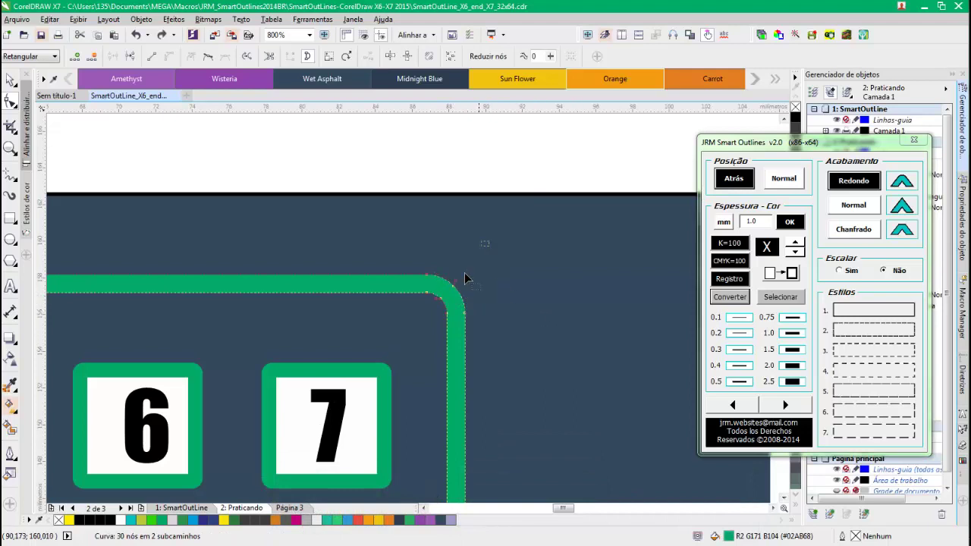
drag(429, 278, 427, 228)
scroll(413, 312, down, 2)
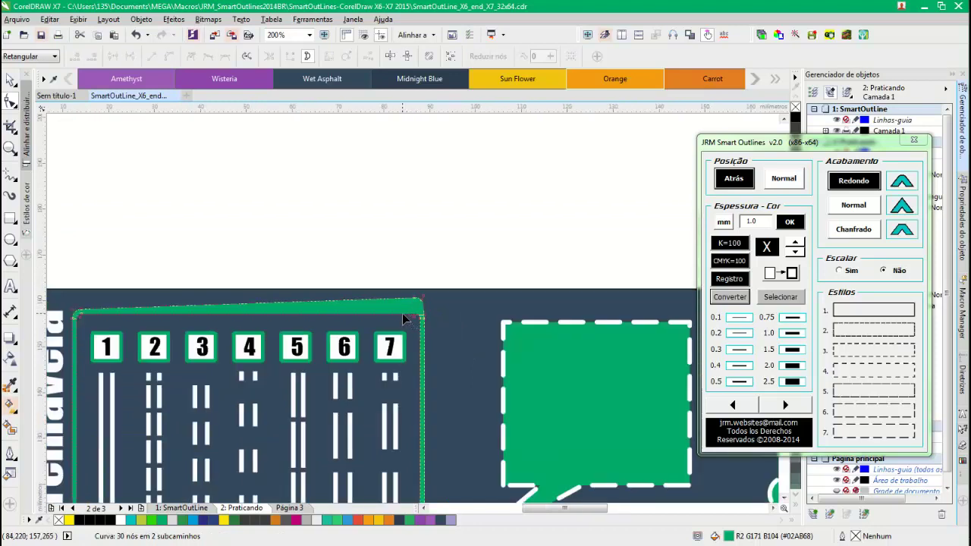
key(ctrl+z)
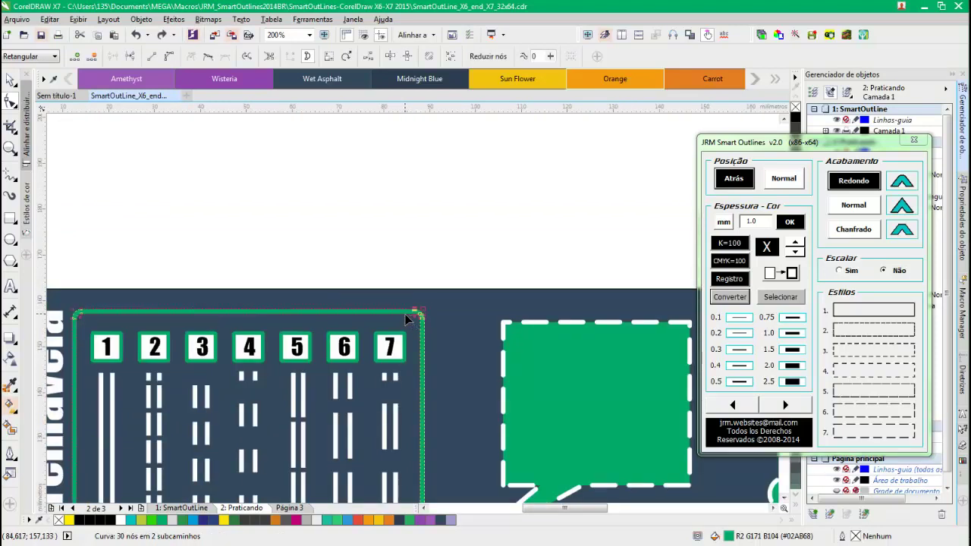
key(ctrl+z)
key(shift+F4)
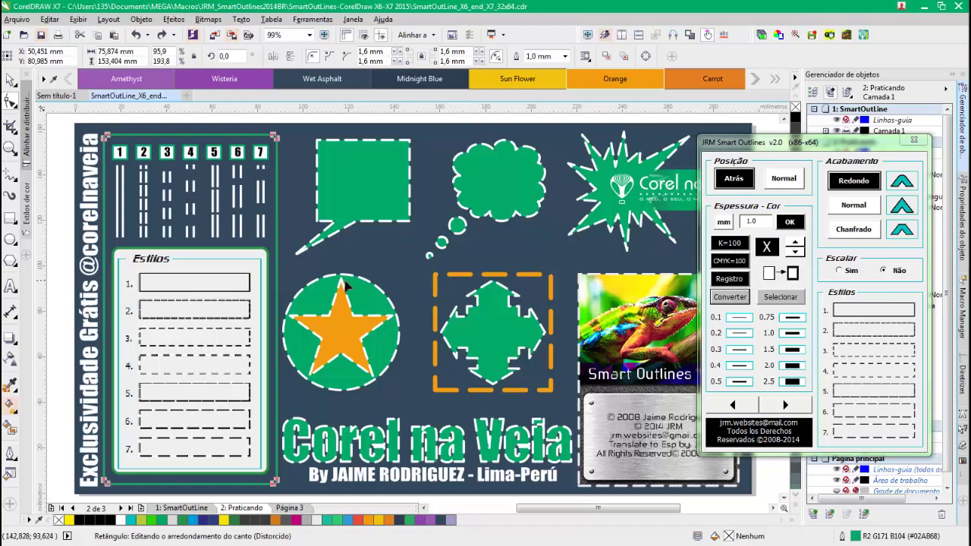
Give the square speech bubble a solid style 1 outline with a thickness of 2.0 mm
click(392, 221)
click(890, 312)
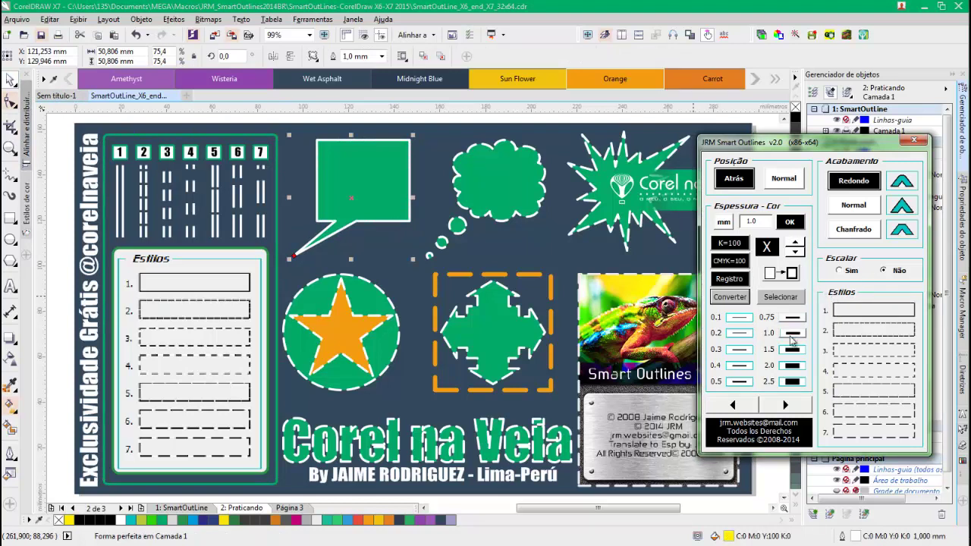
click(791, 365)
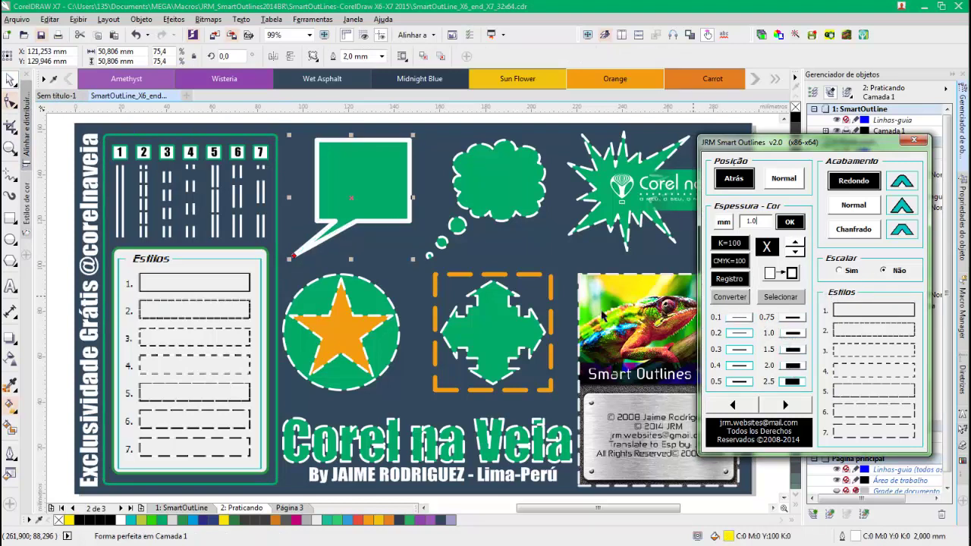
Try a 2.0 mm solid outline in style 1 on the orange star
click(384, 308)
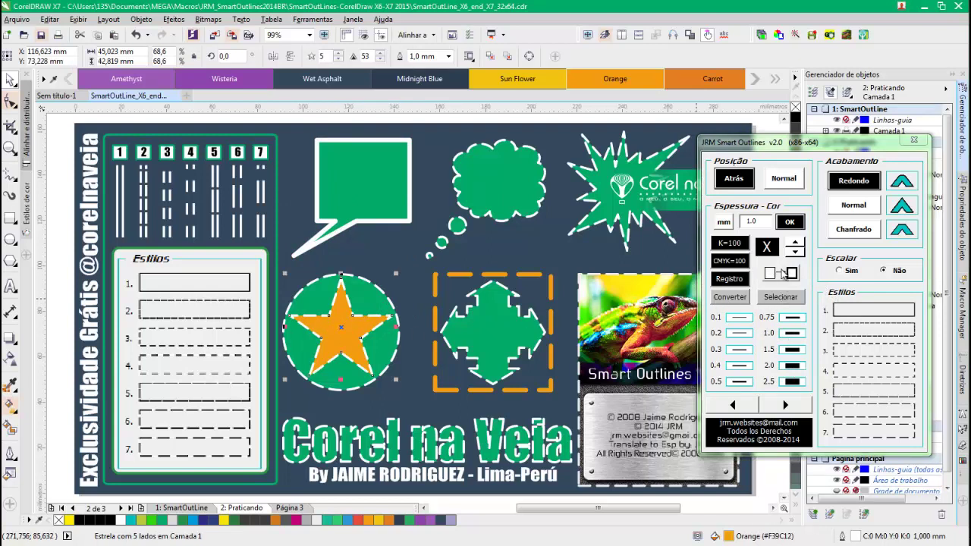
click(781, 275)
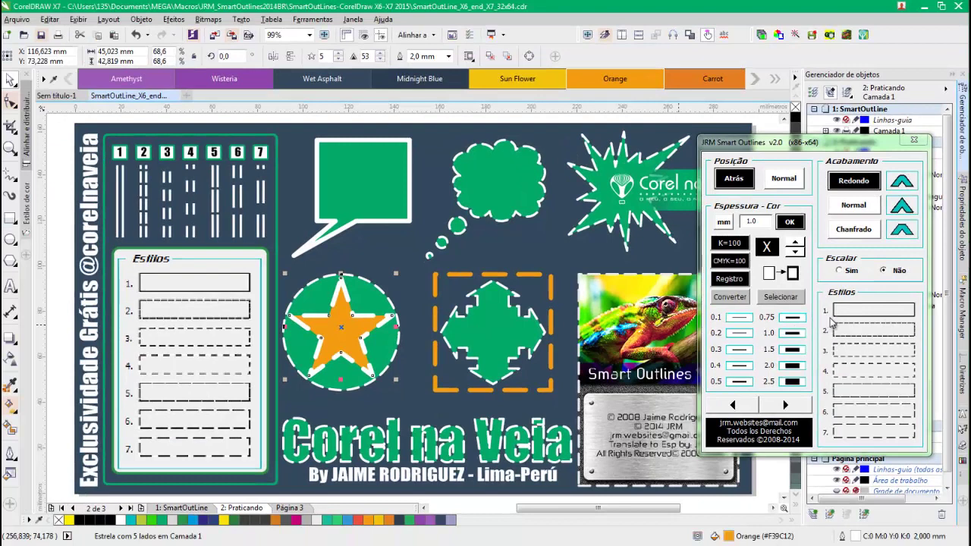
click(853, 312)
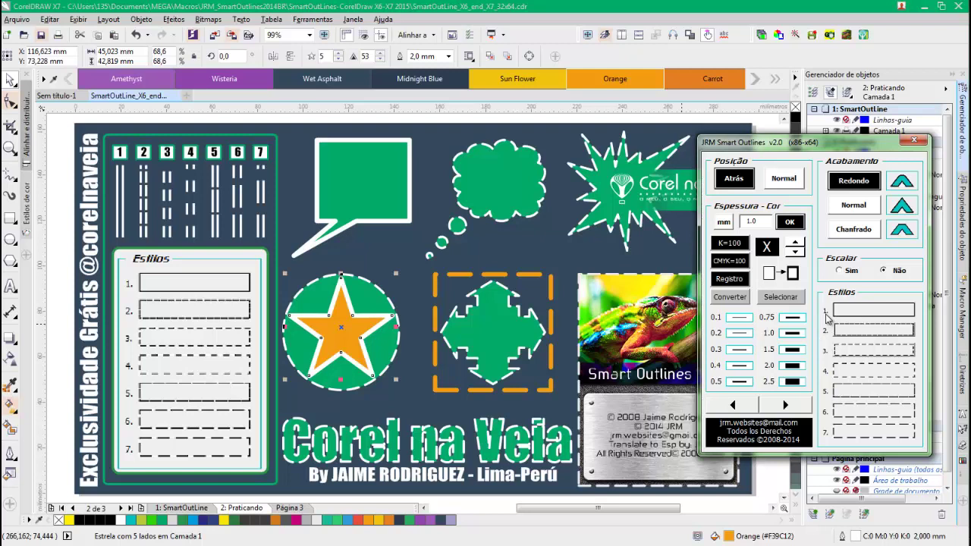
click(394, 249)
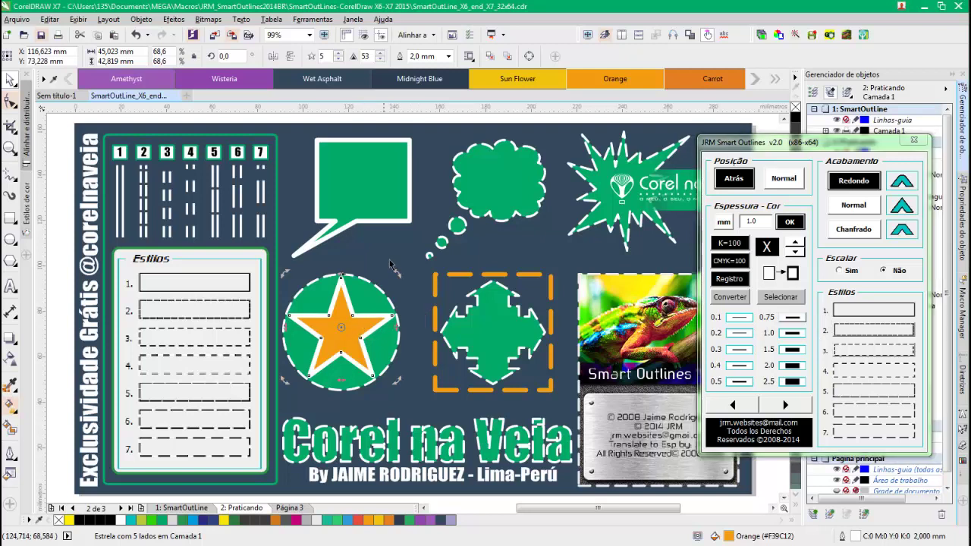
Try to drop the square speech bubble onto the orange star, and undo the move
click(381, 205)
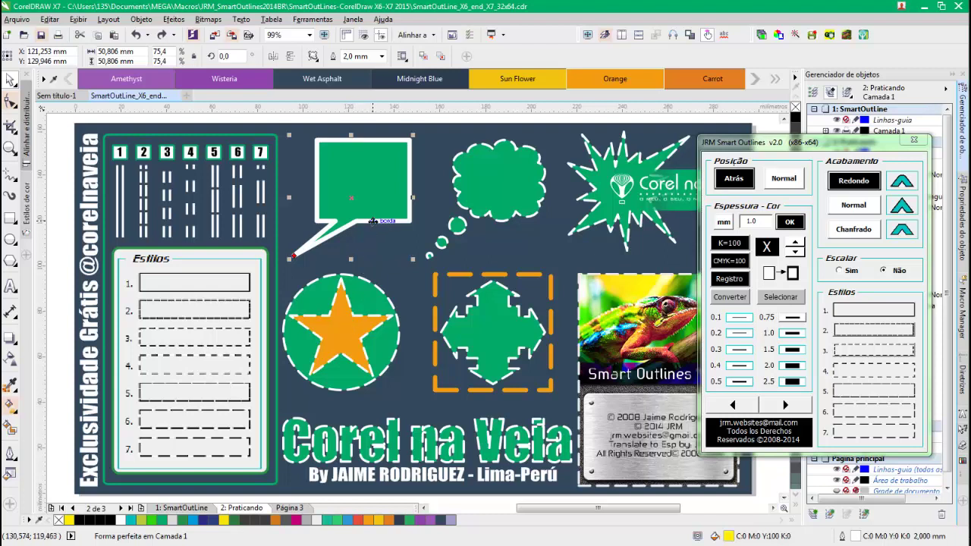
drag(371, 221, 351, 315)
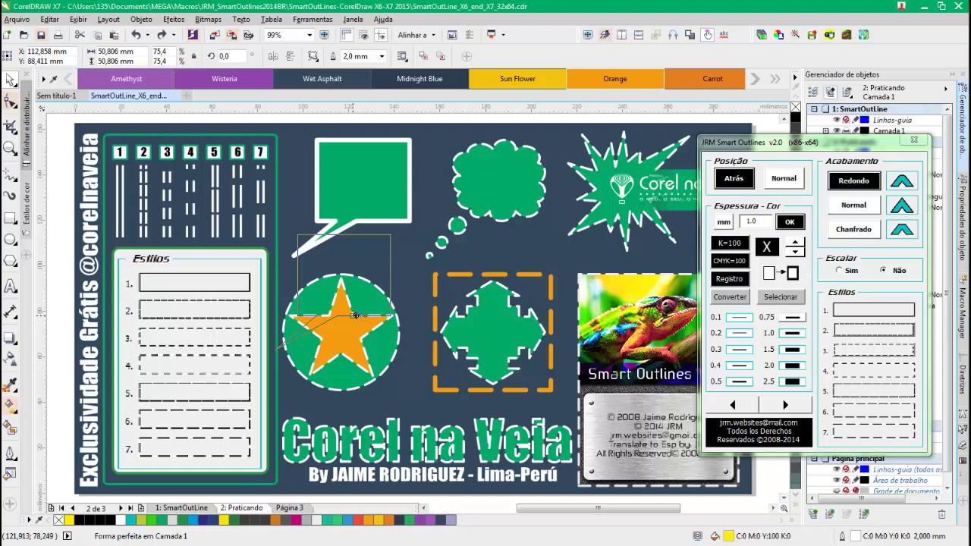
drag(355, 315, 354, 310)
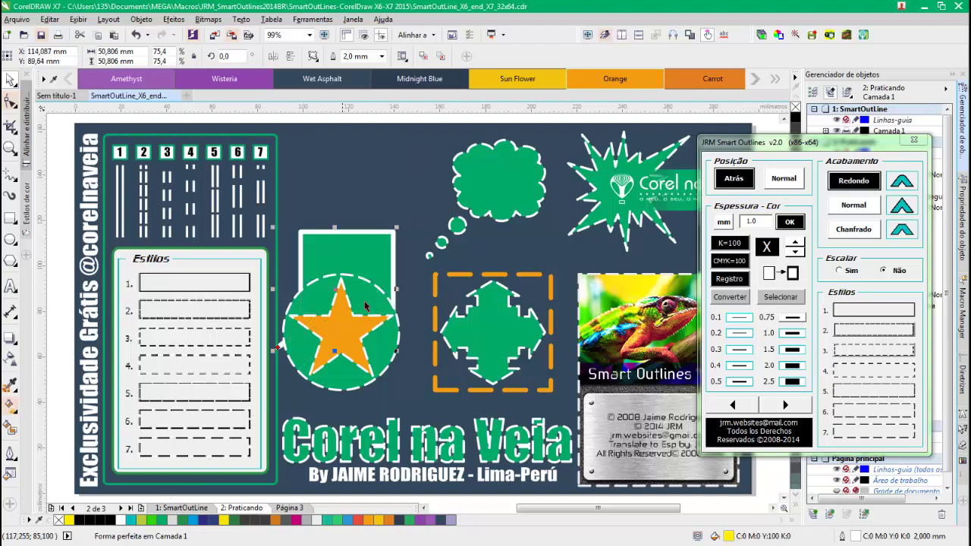
click(391, 236)
click(387, 250)
key(ctrl+z)
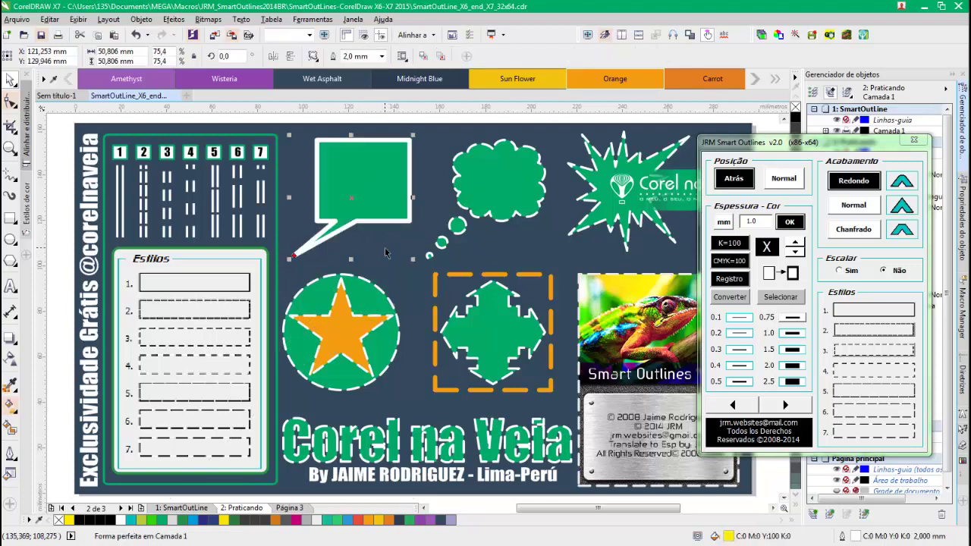
Copy the square speech bubble's outline onto the orange star with the Copiar contorno aqui option, and clear the selection
click(416, 213)
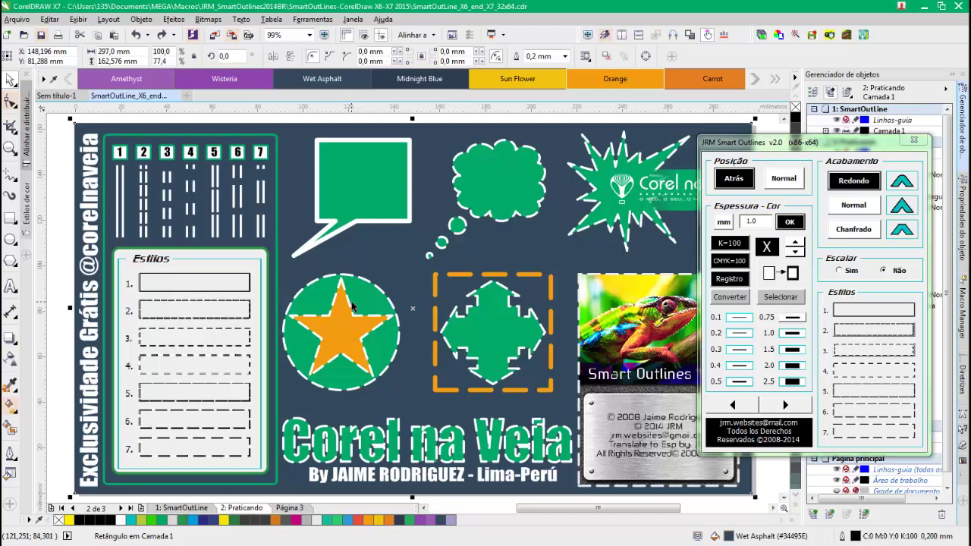
scroll(354, 275, up, 5)
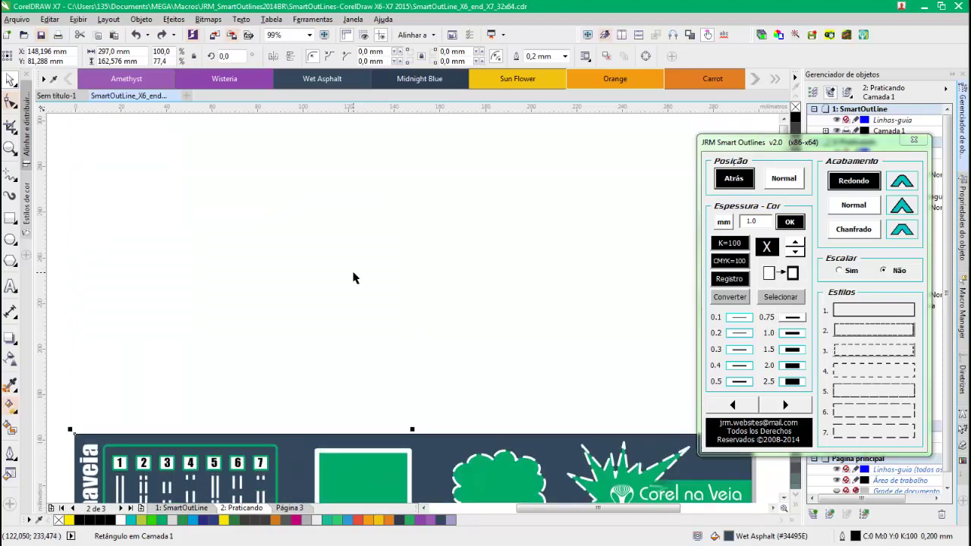
scroll(354, 277, down, 5)
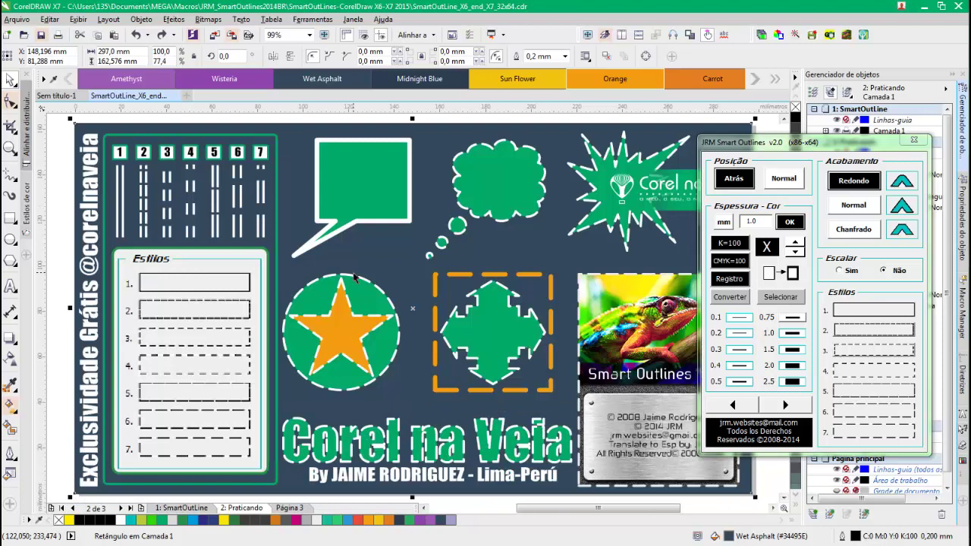
click(416, 165)
drag(417, 165, 355, 286)
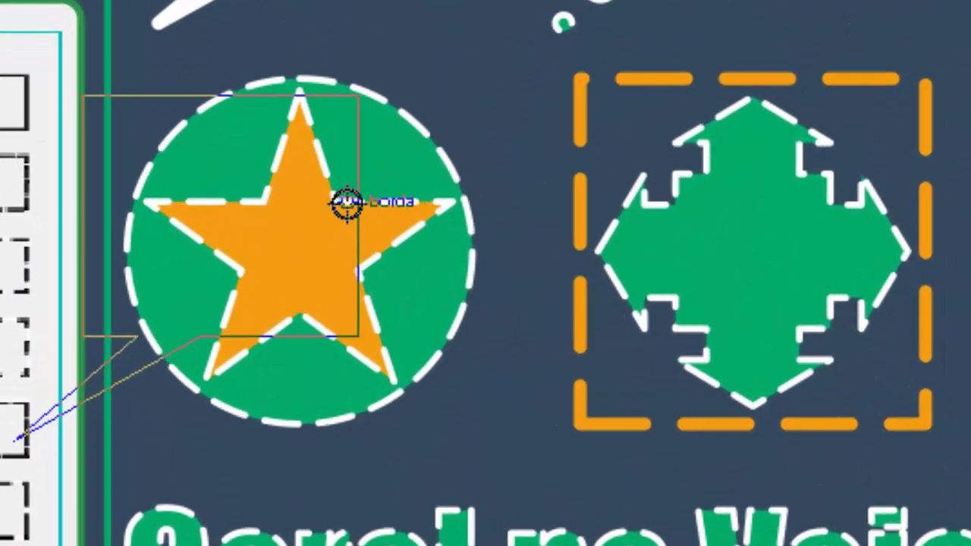
drag(346, 204, 352, 201)
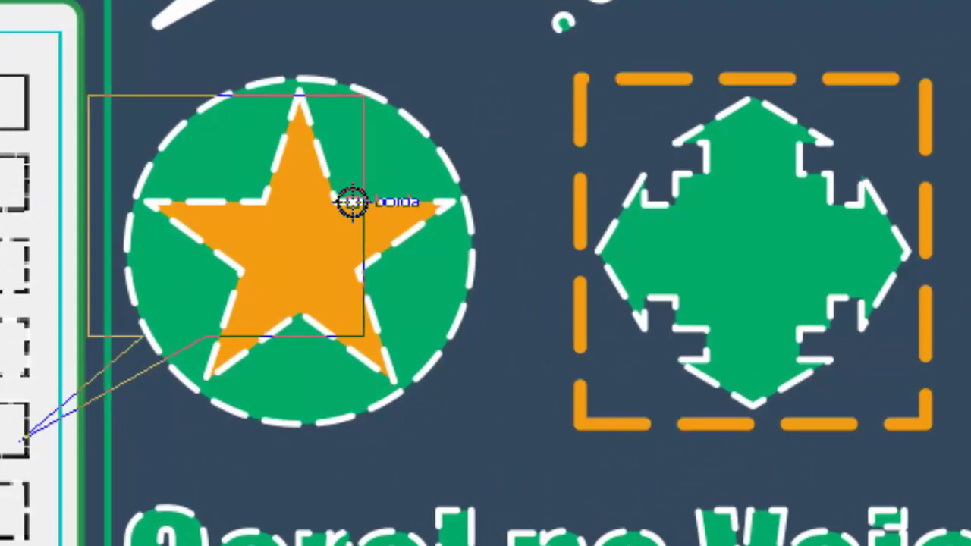
drag(352, 202, 352, 202)
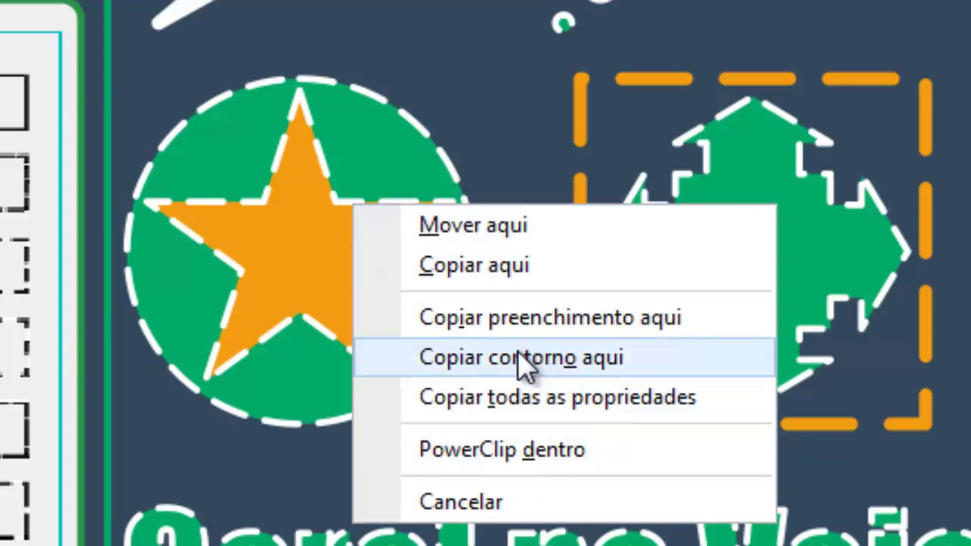
click(599, 370)
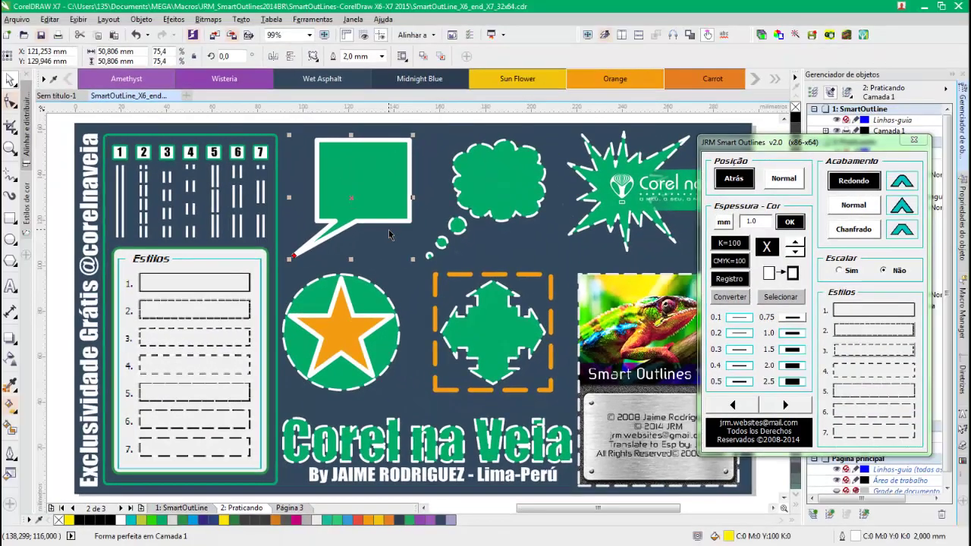
click(451, 121)
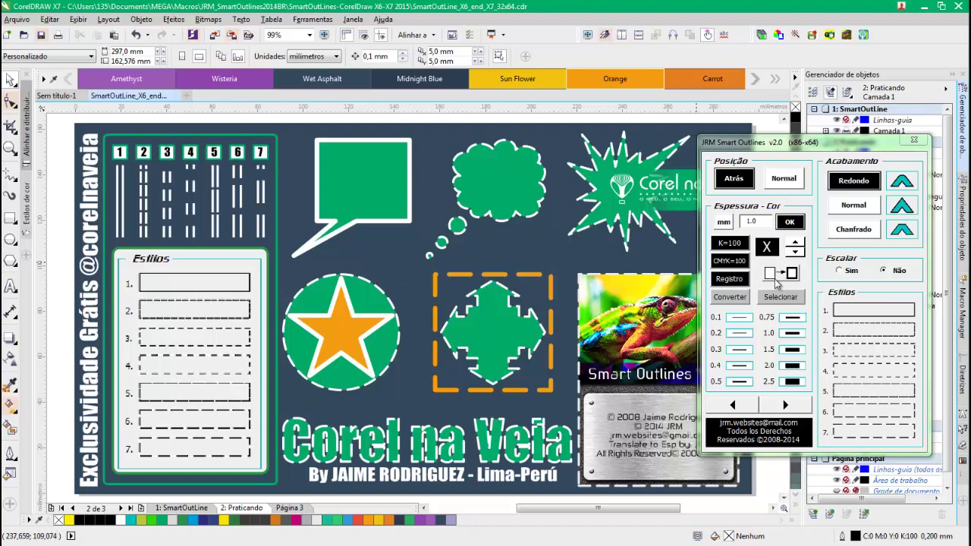
Bring up the Silhueta macro window for a look, and close it together with the JRM Smart Outlines window
drag(892, 144, 727, 134)
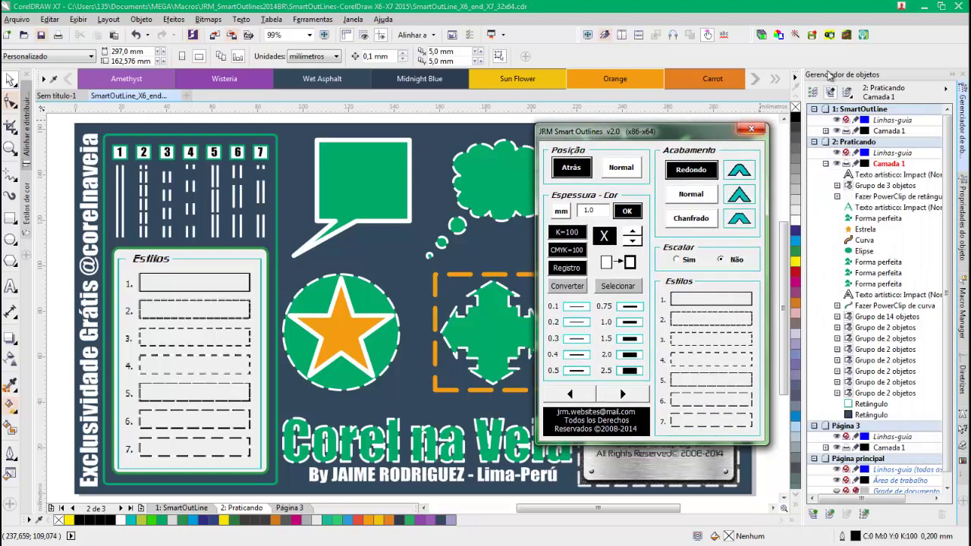
click(863, 35)
drag(639, 203, 434, 162)
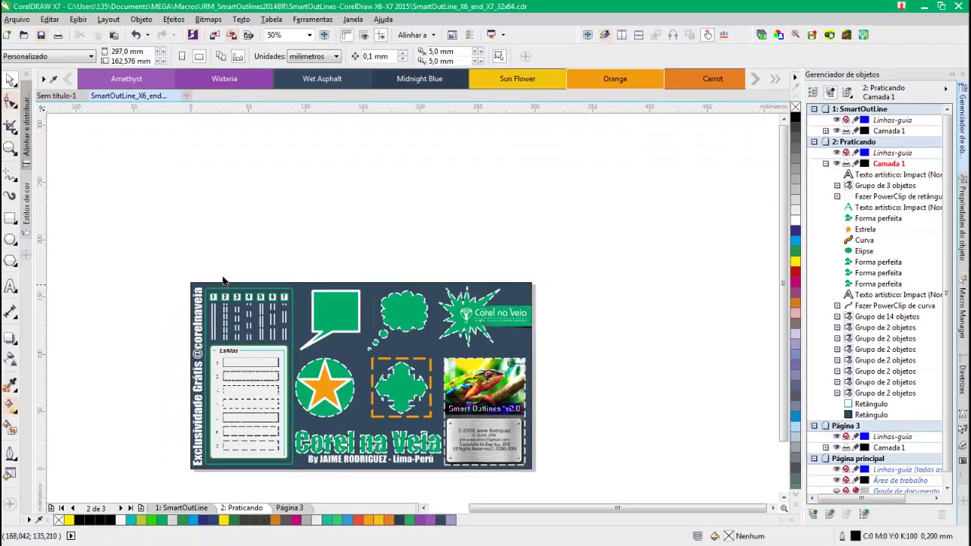
Draw a square about 68 mm wide outside the page's upper-right corner and fill it with Wisteria
click(11, 218)
drag(614, 232, 537, 311)
click(243, 78)
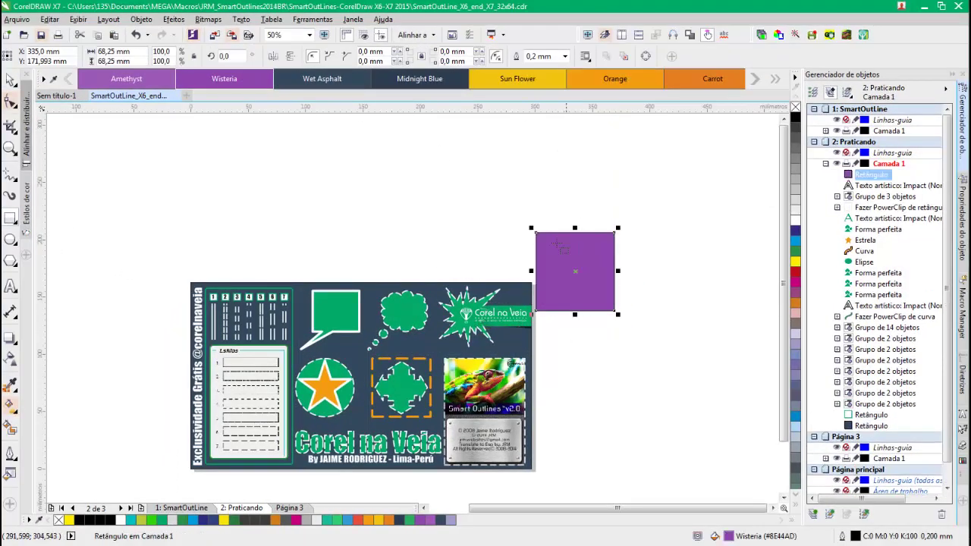
Move the purple square about 40 mm to the right without an outline, and open the Silhueta macro
scroll(577, 288, up, 5)
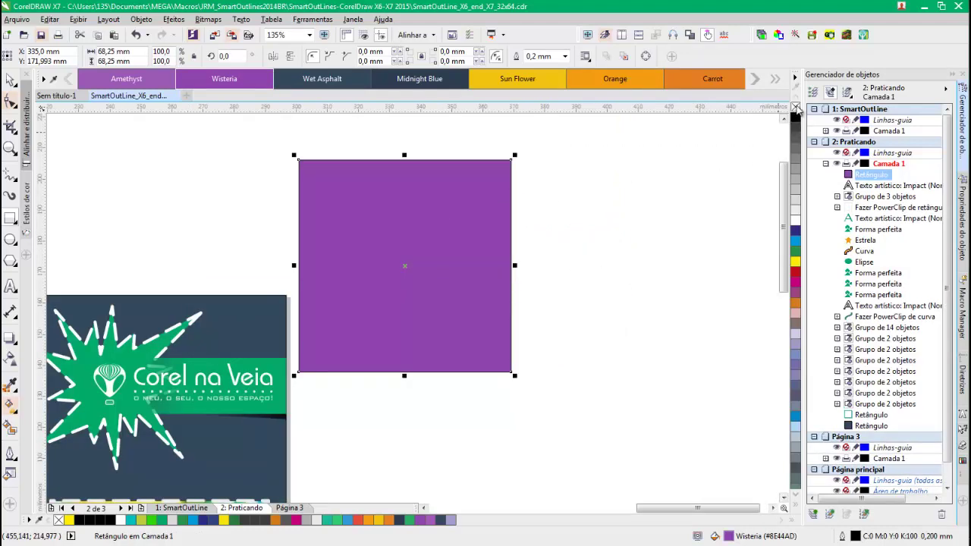
drag(446, 243, 570, 228)
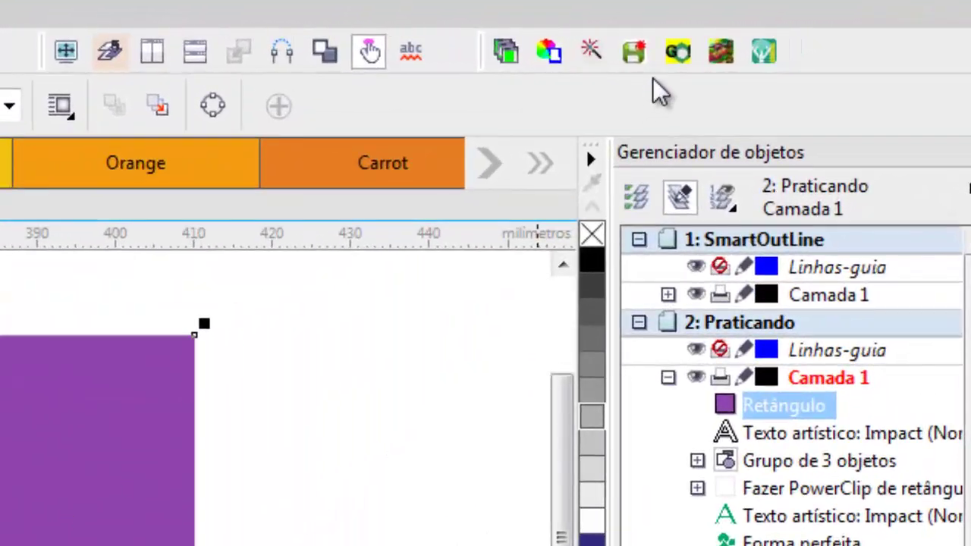
click(760, 54)
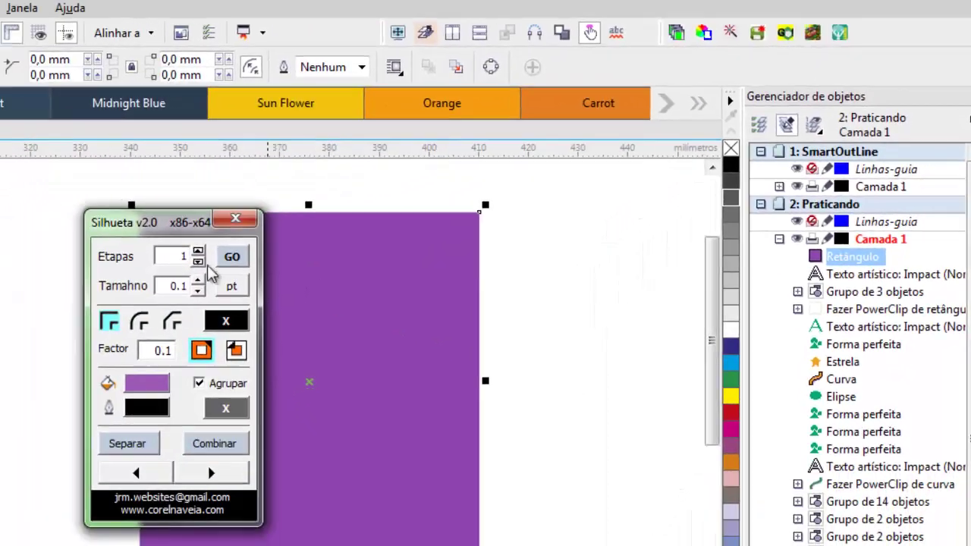
Move the Silhueta window off the purple square and generate an outside contour with Tamanho 1.1 and 6 Etapas
drag(152, 219, 580, 221)
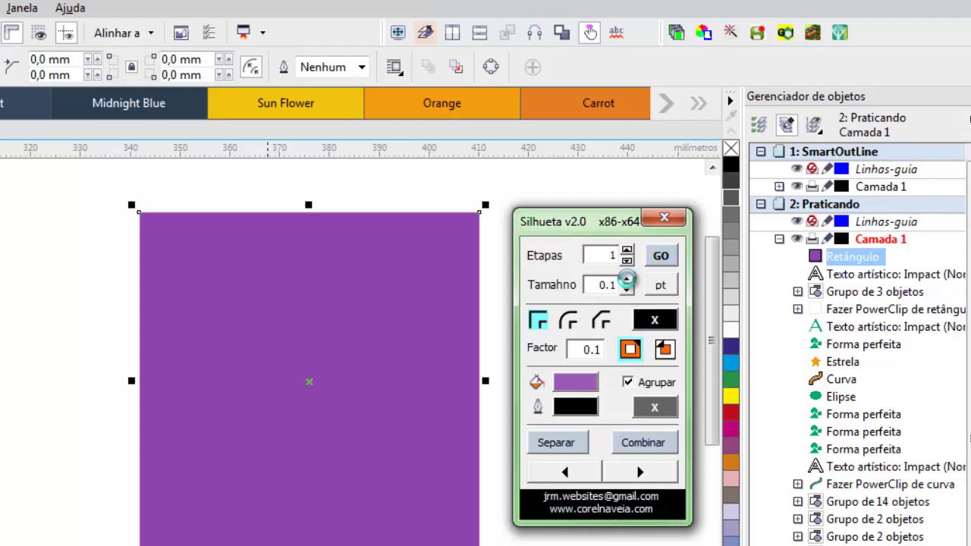
click(627, 280)
click(627, 248)
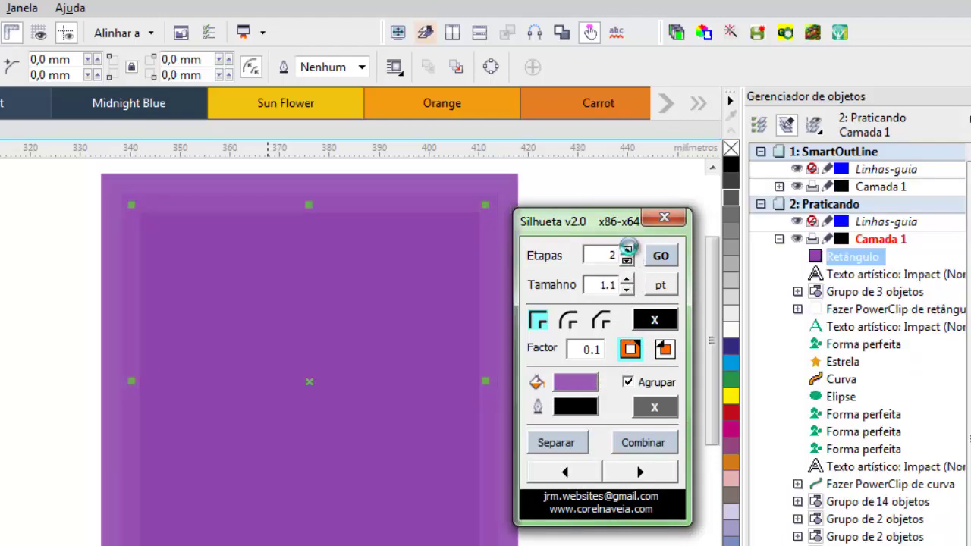
click(626, 248)
click(626, 248)
click(627, 249)
click(627, 248)
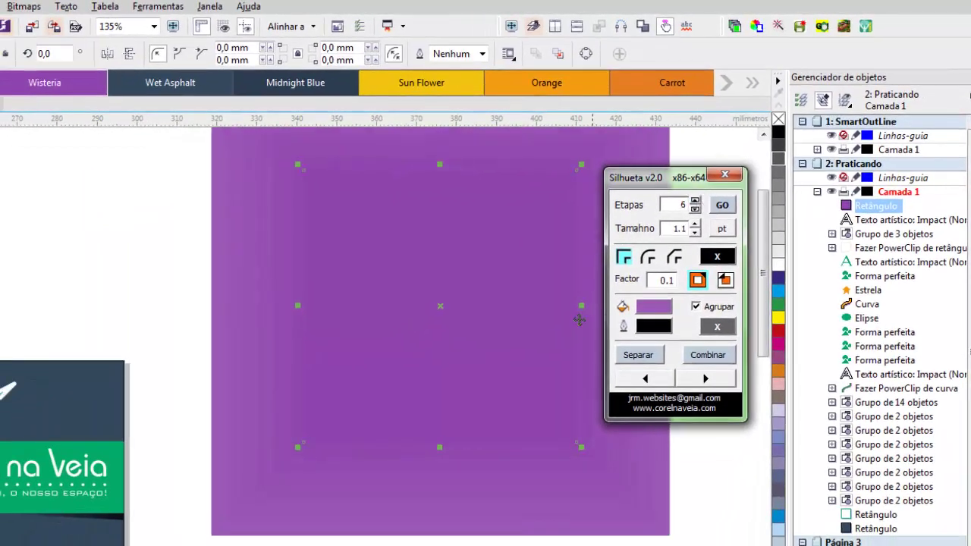
Move the contoured square about 32 mm to the left and check its contour with the Contorno tool
drag(630, 468, 502, 446)
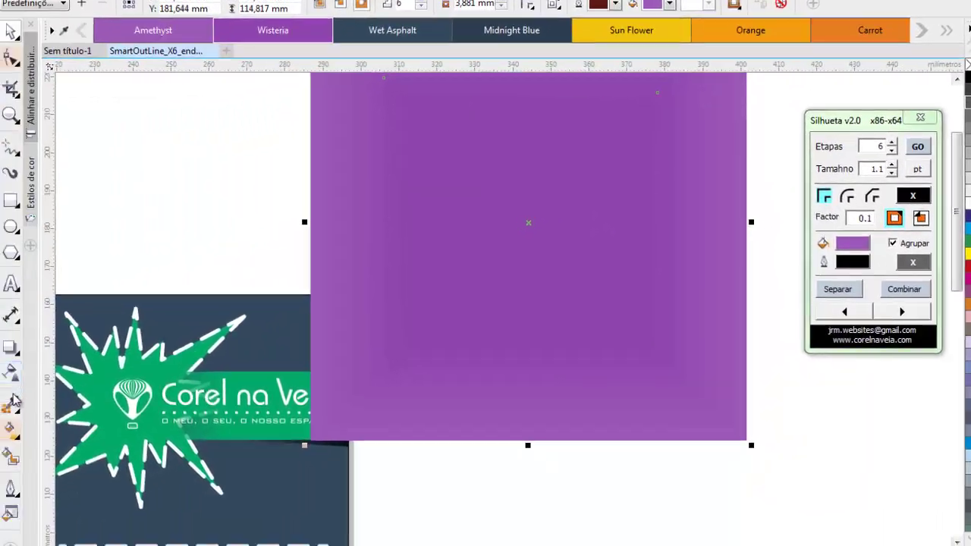
click(0, 422)
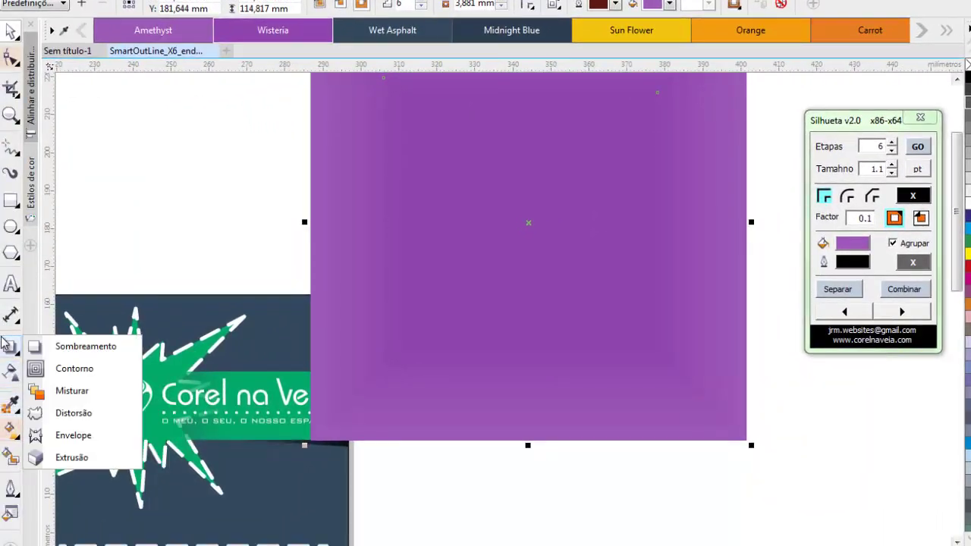
click(97, 370)
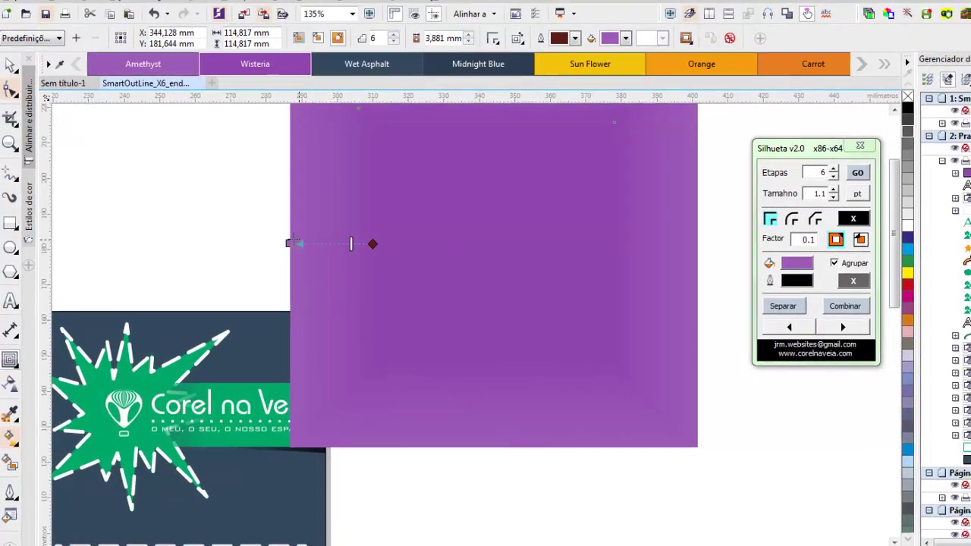
click(11, 65)
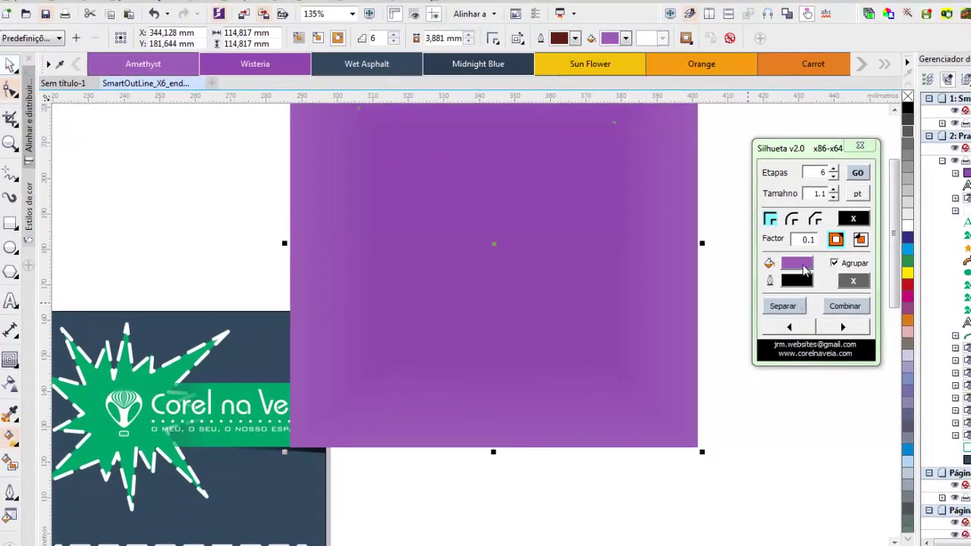
Try rounded contour corners, change them to bevelled, and clear and regenerate the square's contour
click(791, 219)
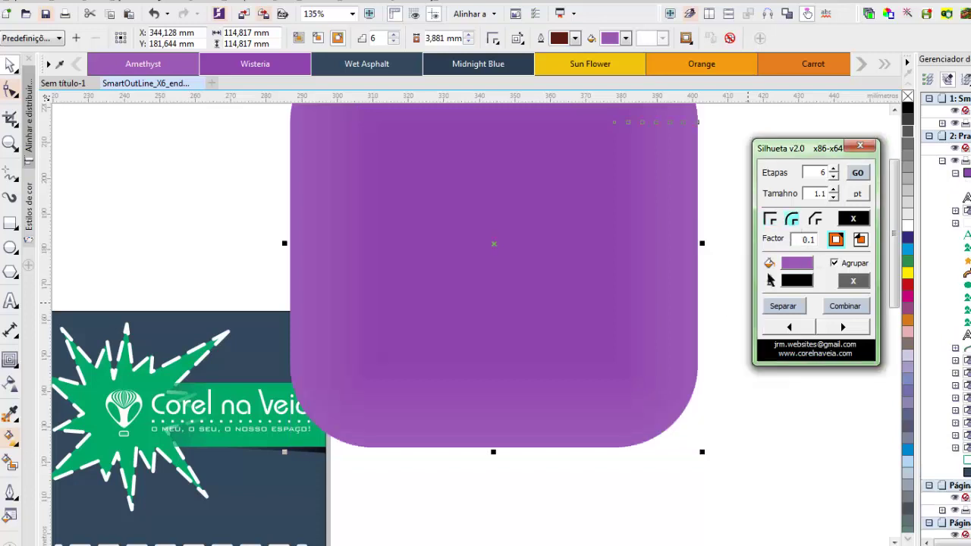
click(816, 219)
click(853, 220)
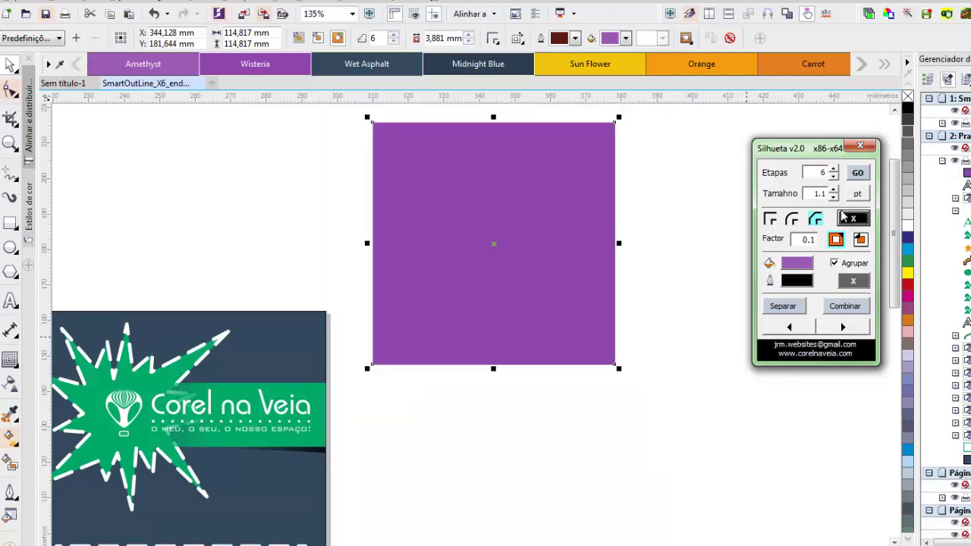
click(856, 172)
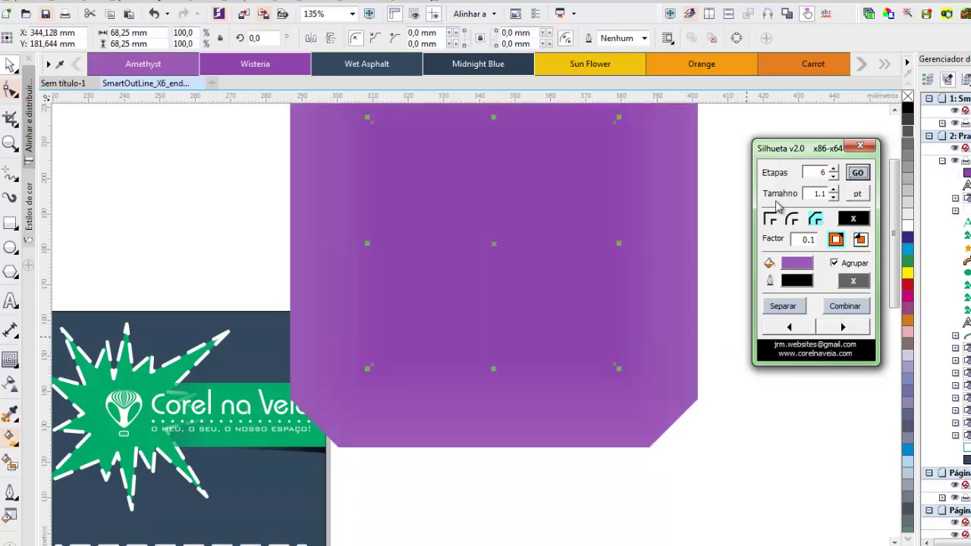
Set the Silhueta fill colour to red #C42C2C and reapply the contour to the square
click(797, 281)
click(514, 301)
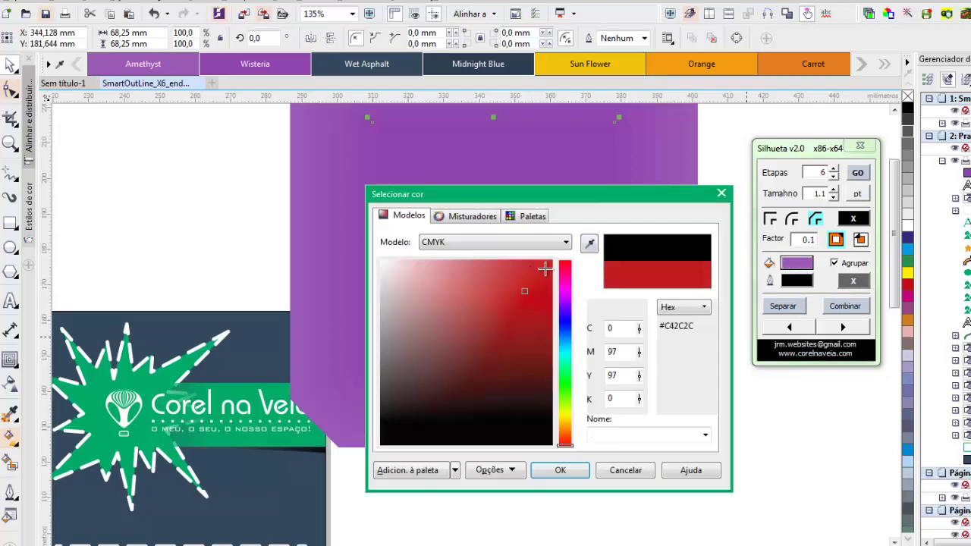
click(560, 470)
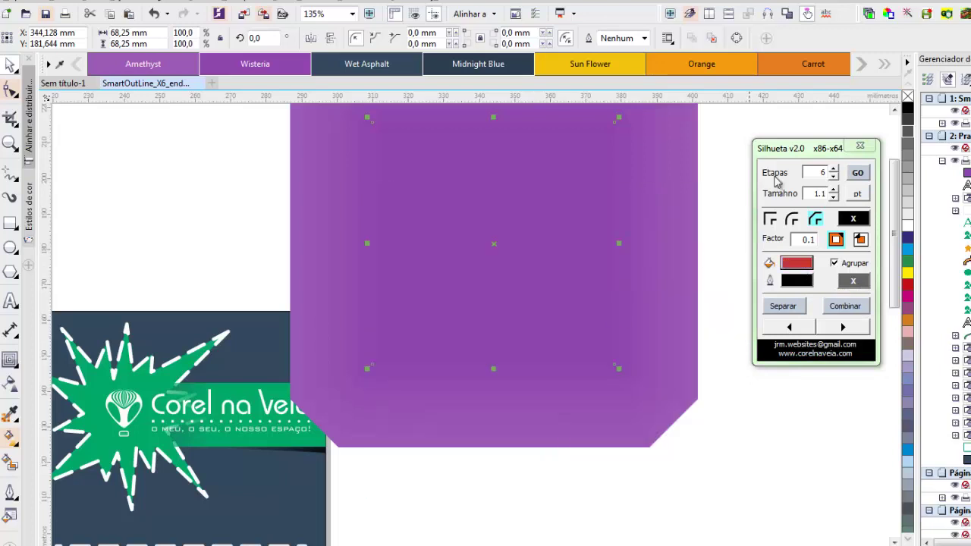
click(857, 172)
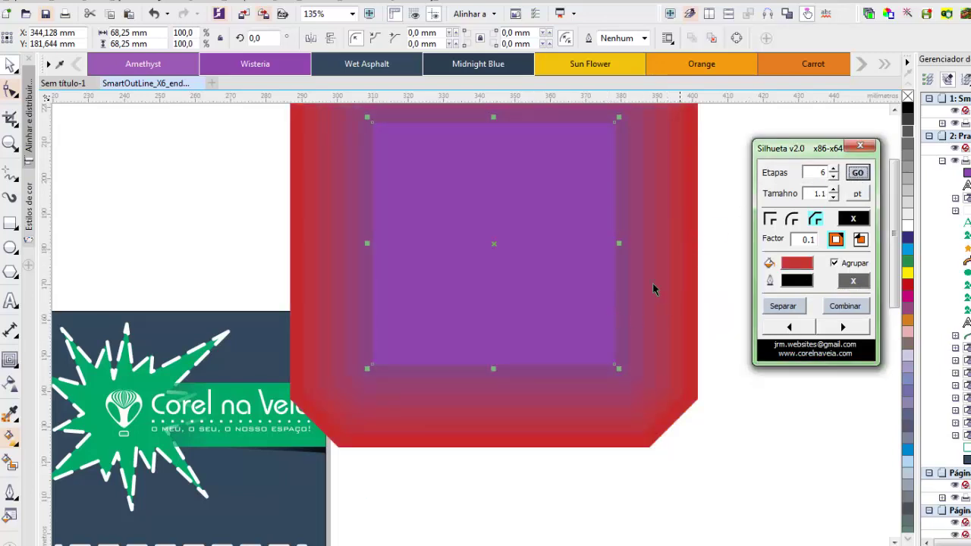
Give the square a black outline, set the Silhueta outline colour to pale green #CBE0D0, and reapply the contour
click(581, 289)
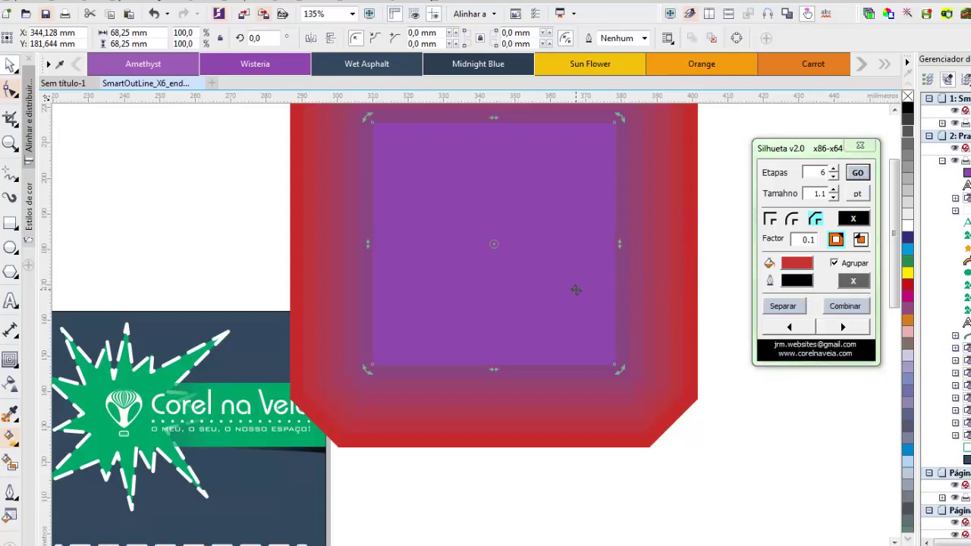
right_click(908, 111)
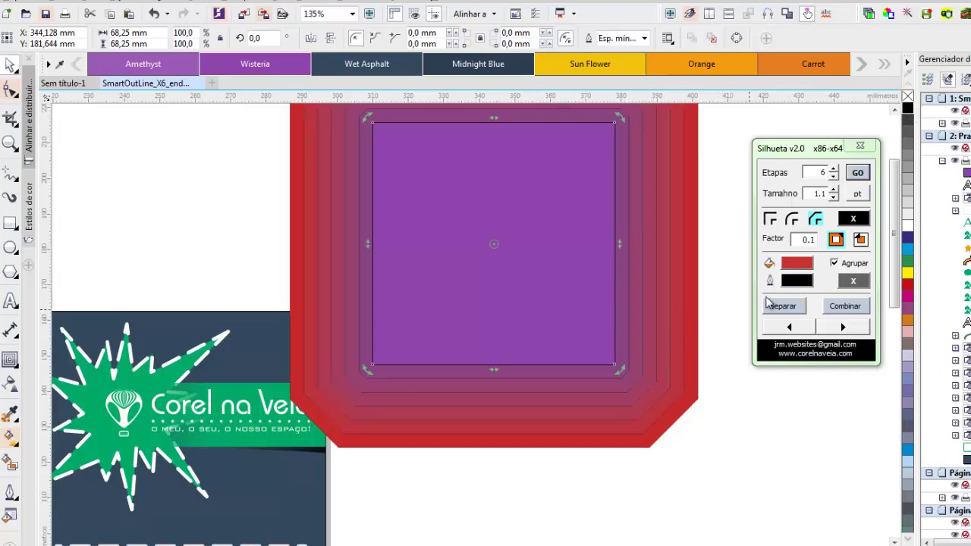
click(797, 281)
drag(565, 345, 565, 374)
drag(409, 281, 403, 274)
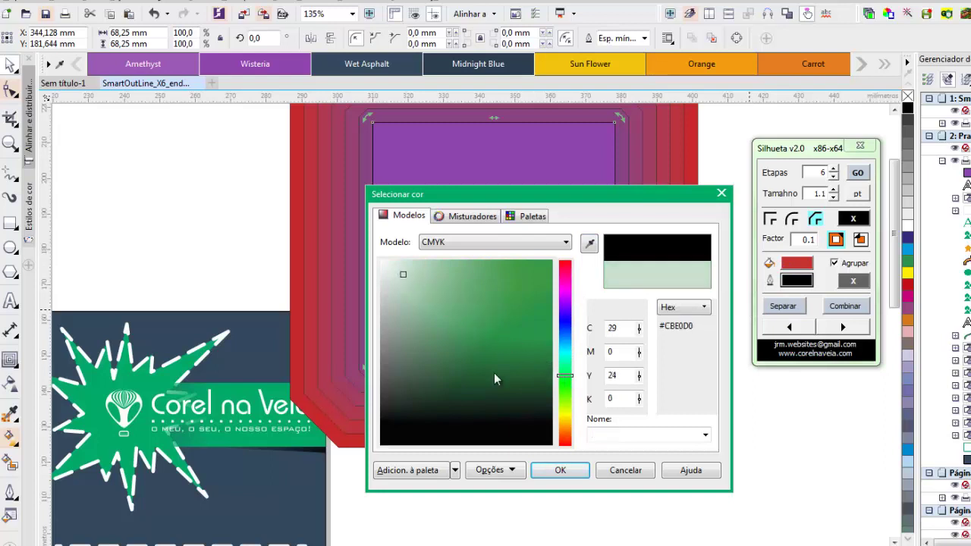
click(560, 470)
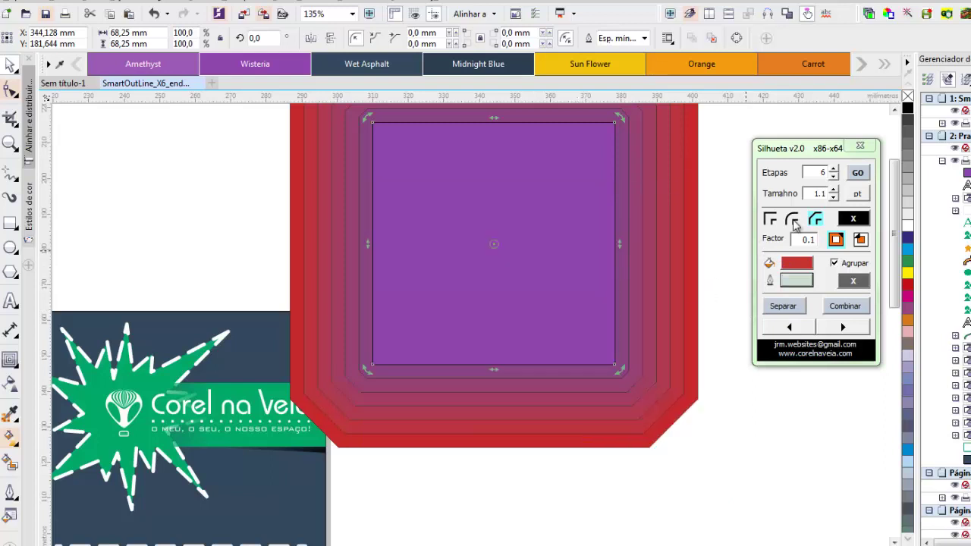
click(857, 174)
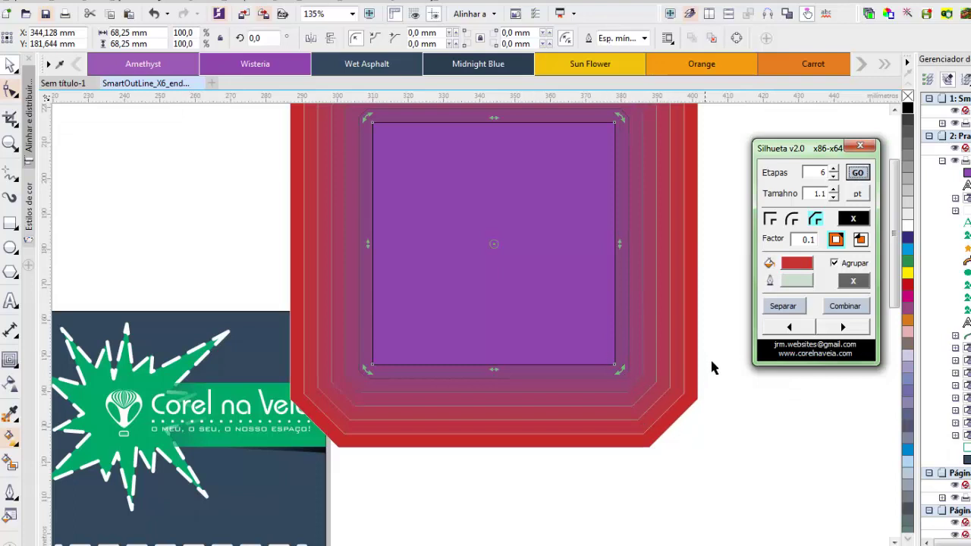
Change the contour corners to rounded and compare the inside and outside directions, ending with outside
click(792, 219)
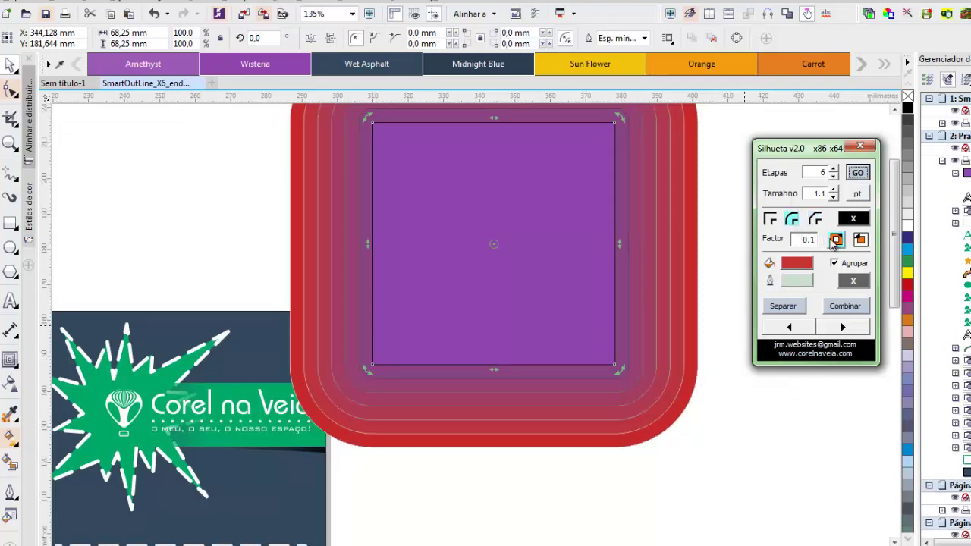
click(861, 241)
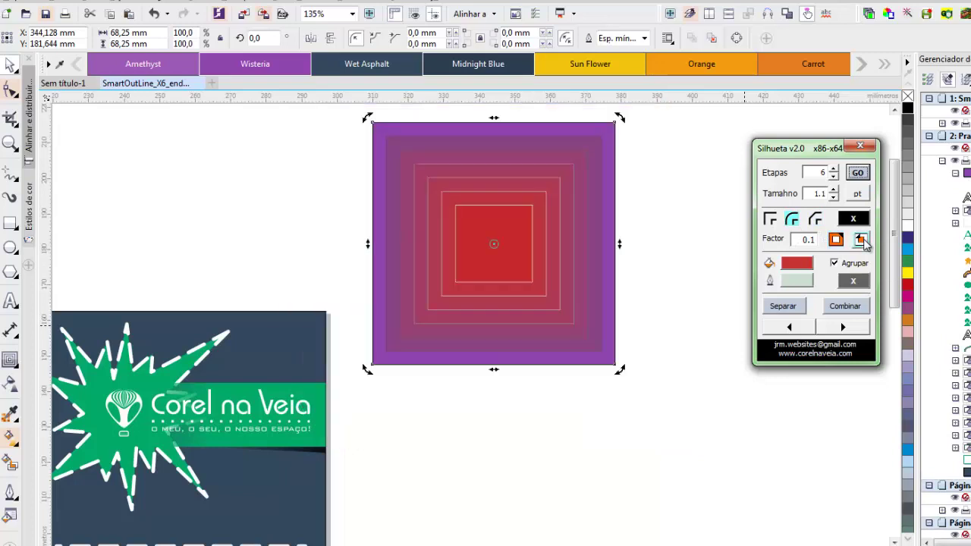
click(836, 240)
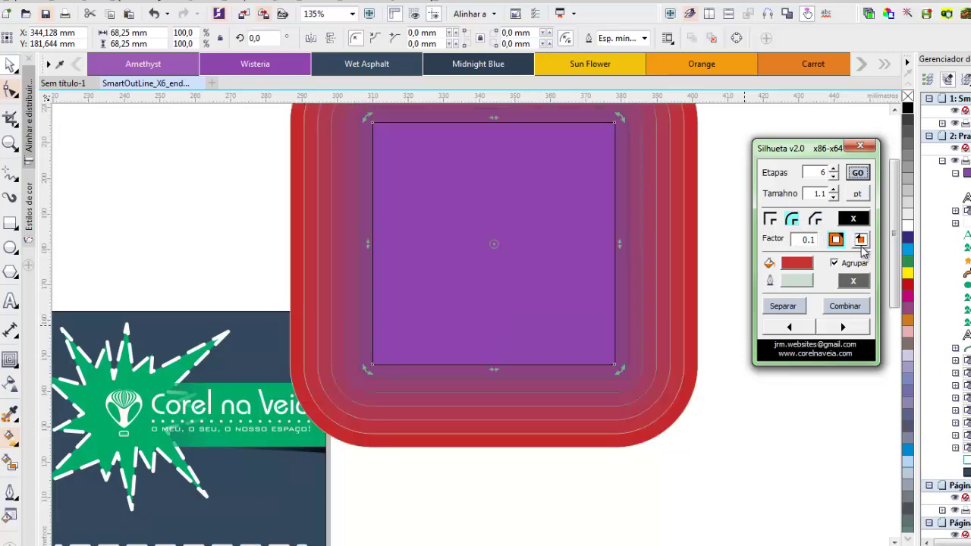
click(861, 241)
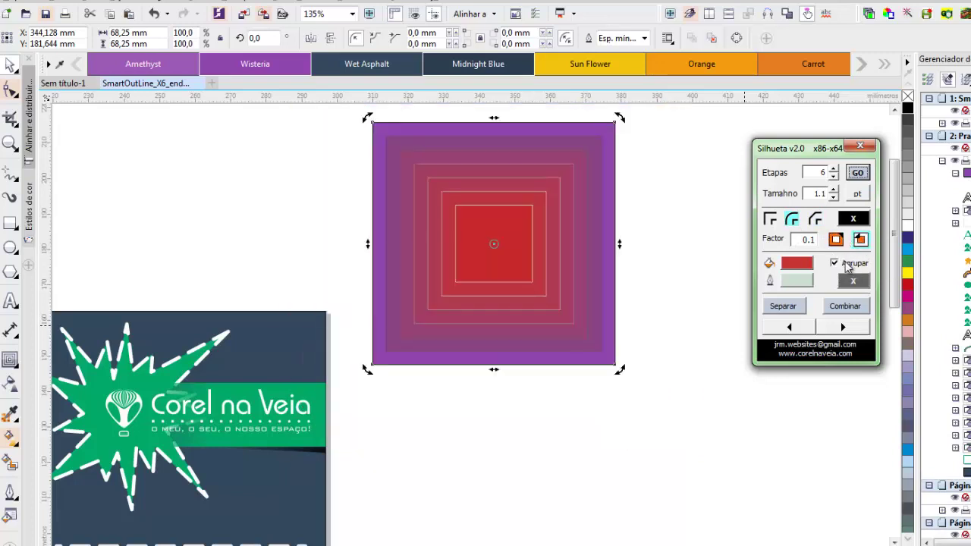
click(836, 240)
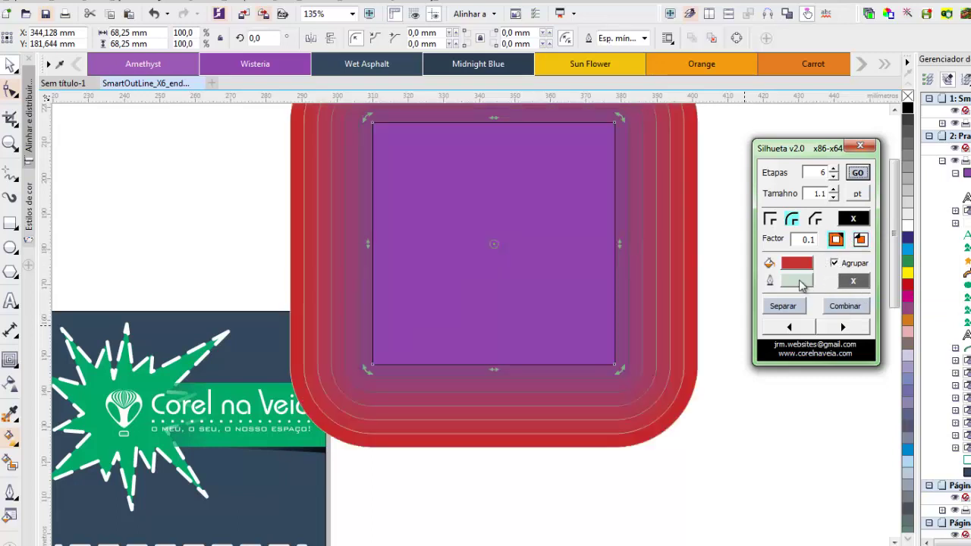
Remove the outlines from the contoured square, and separate its contour steps and combine them into one shape
click(845, 282)
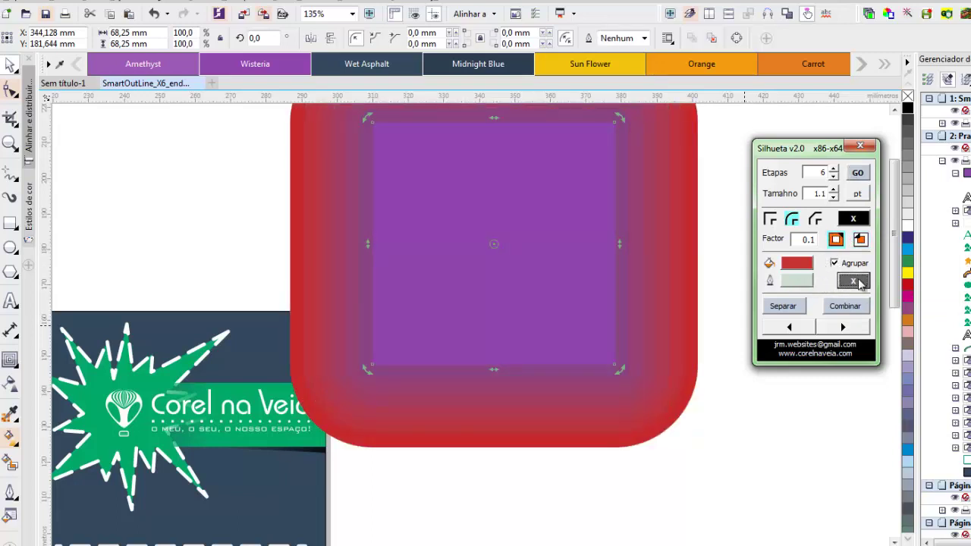
click(781, 305)
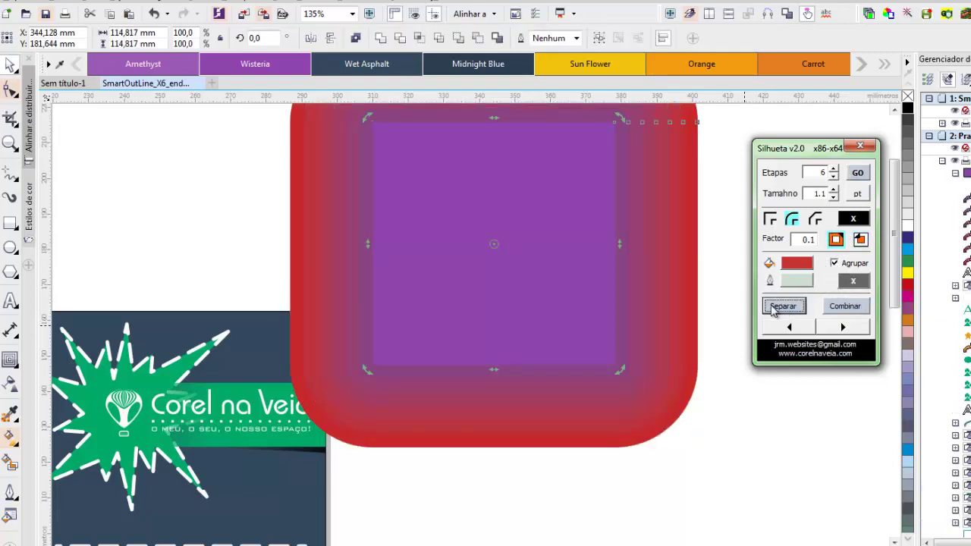
click(845, 306)
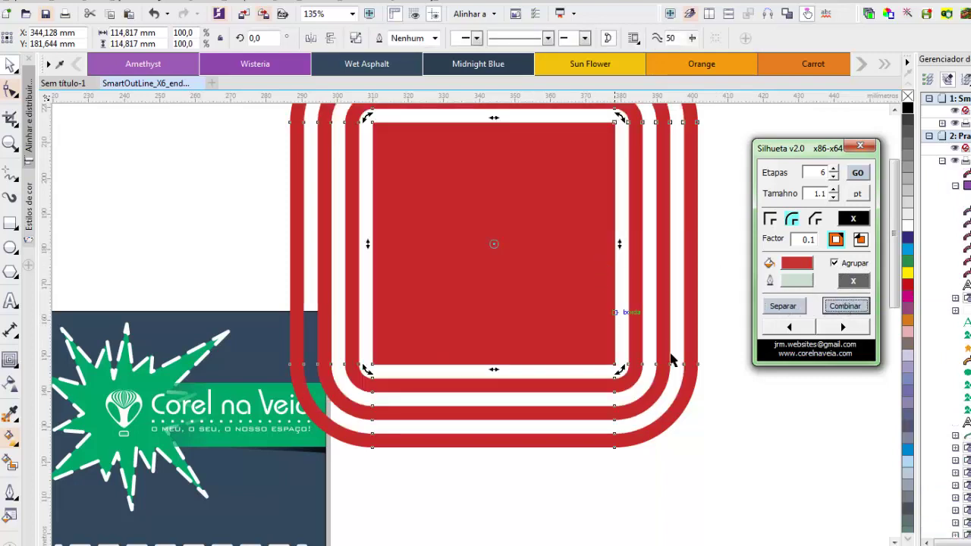
Move the combined red shape about 18 mm down and delete it
click(695, 453)
drag(539, 238, 574, 297)
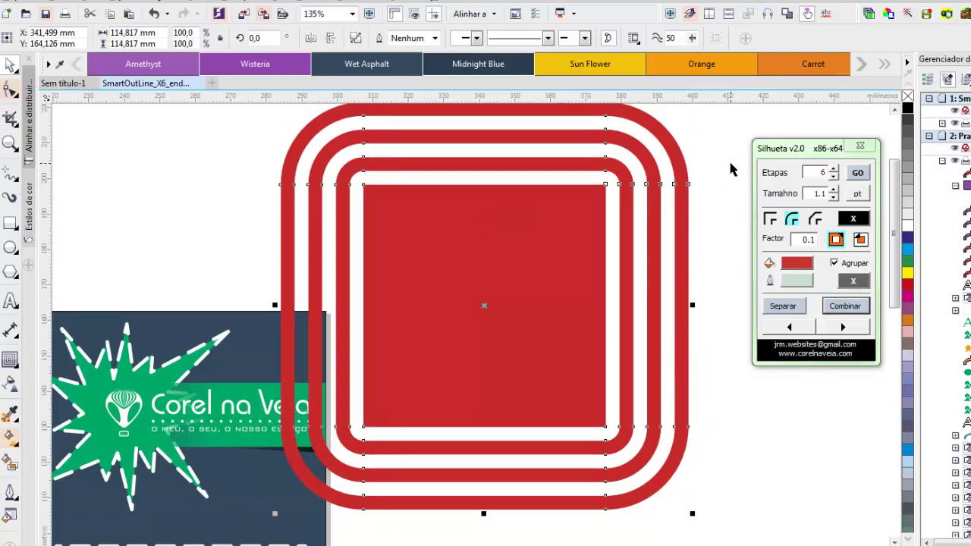
click(694, 168)
click(683, 171)
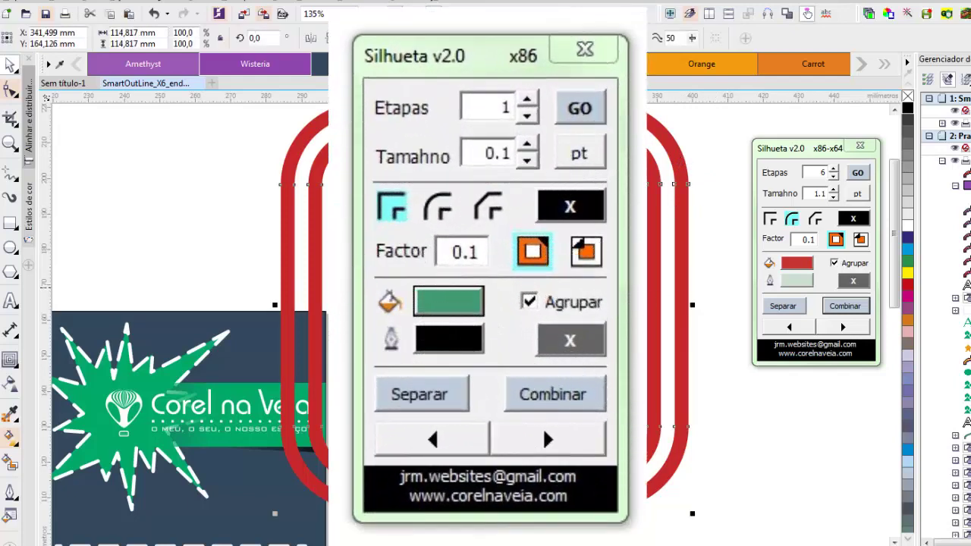
key(Delete)
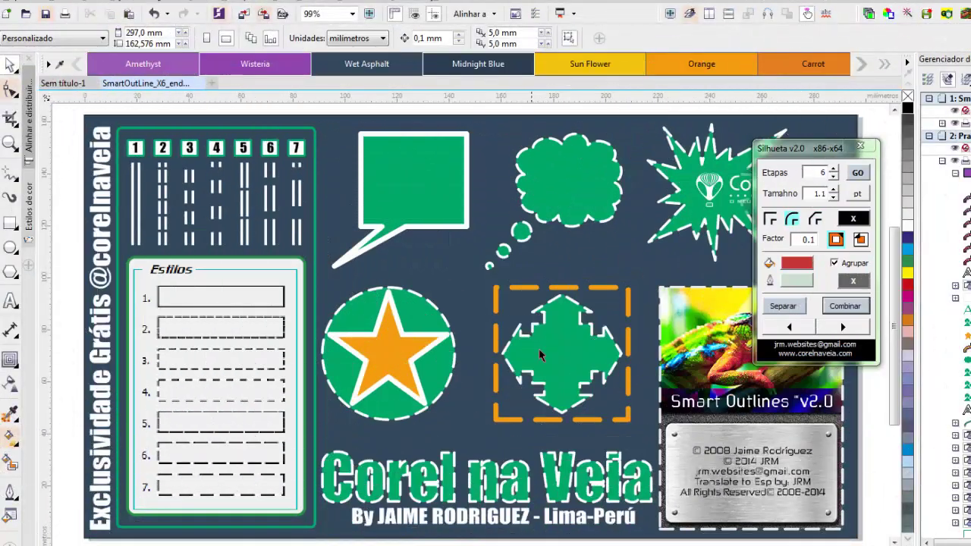
Close the Silhueta macro window and open the Shaping v4 BR macro
drag(789, 148, 810, 144)
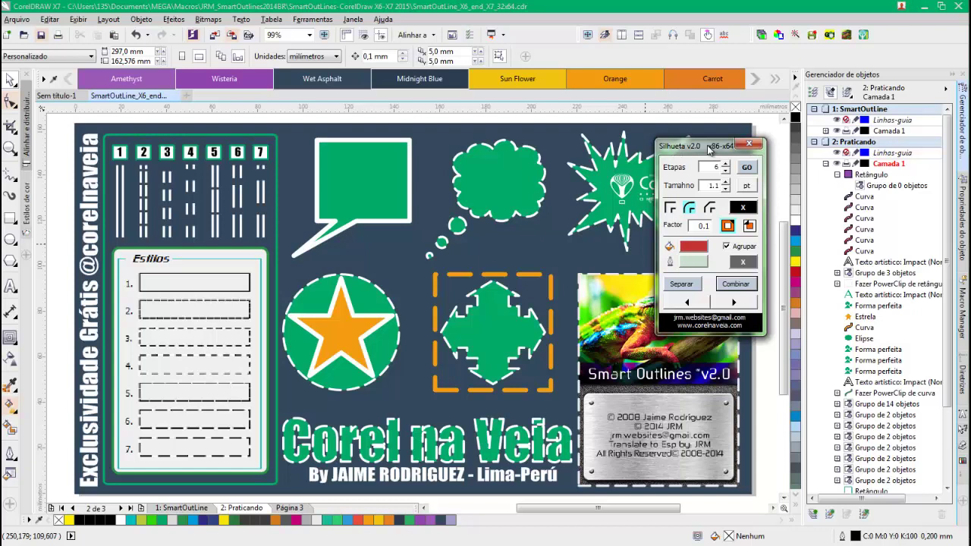
click(749, 144)
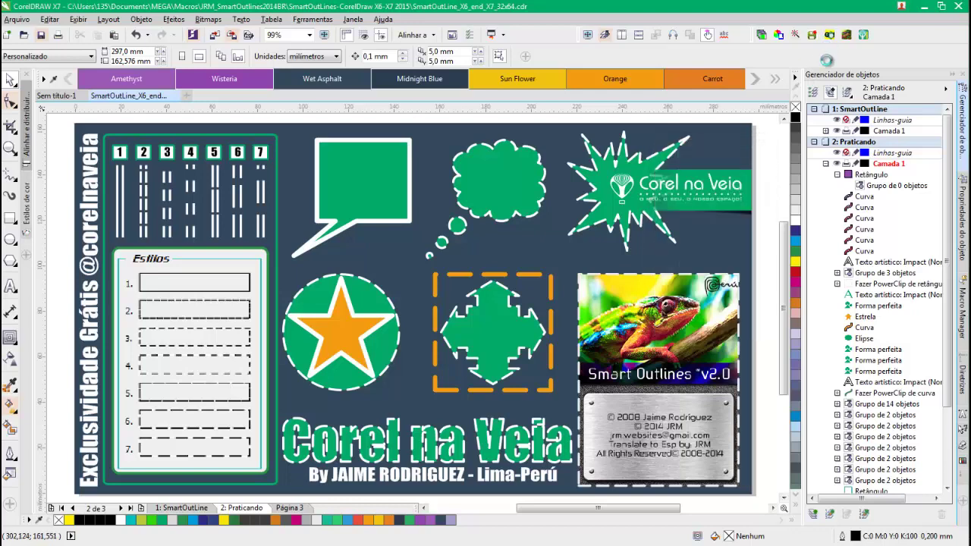
click(829, 34)
drag(768, 131, 716, 126)
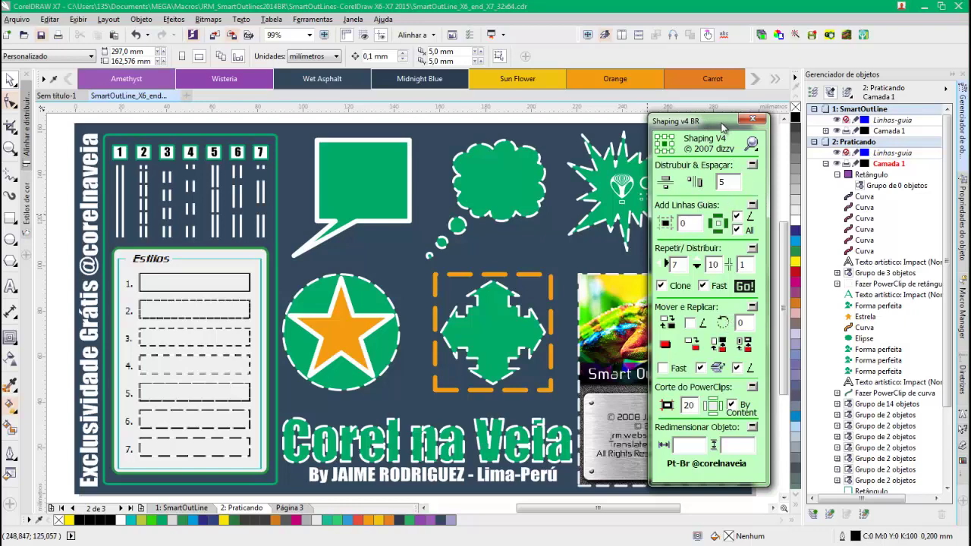
Reposition the Shaping v4 BR window over the page's right part and reduce its size
drag(722, 127, 880, 123)
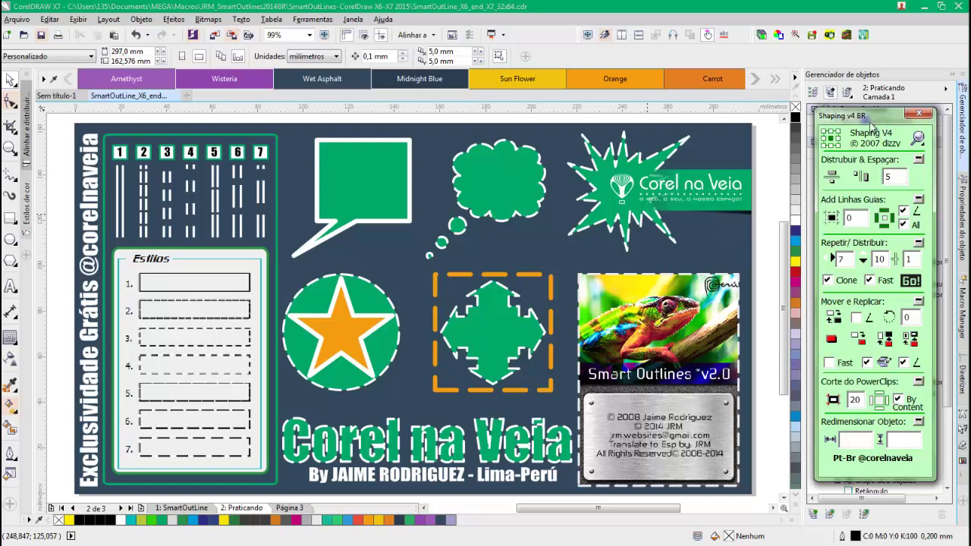
drag(884, 120, 711, 120)
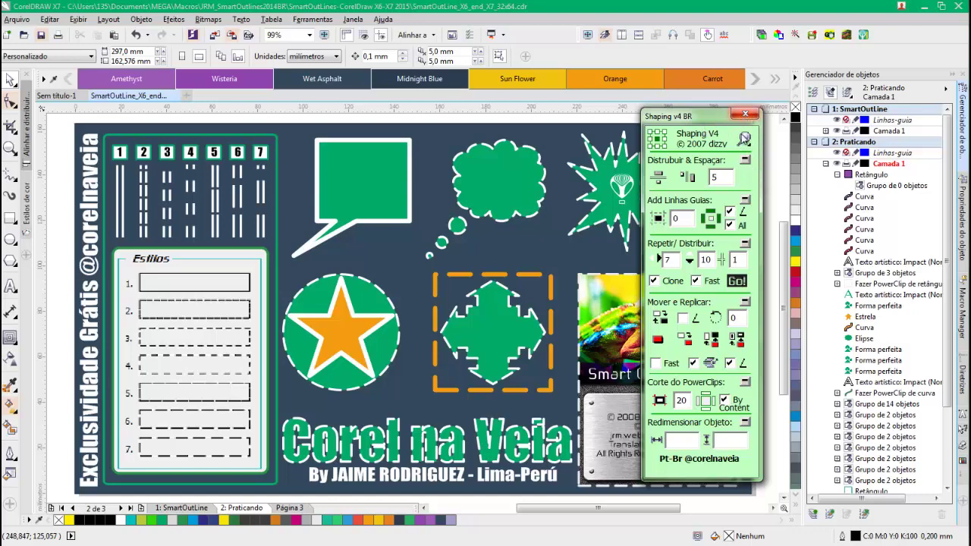
click(746, 139)
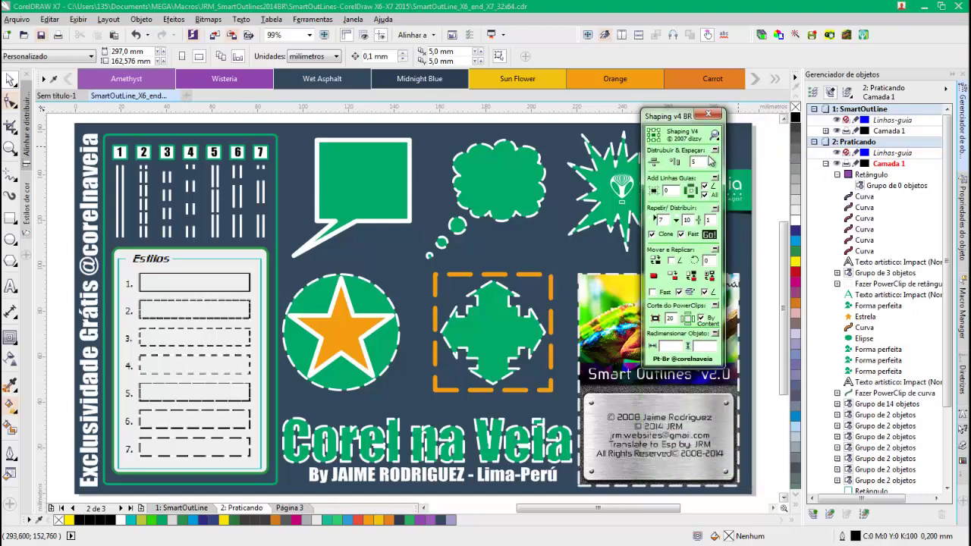
Move the Shaping v4 BR window over the Object Manager and enlarge it to 115%, and then to 150%
drag(687, 117, 878, 135)
click(907, 151)
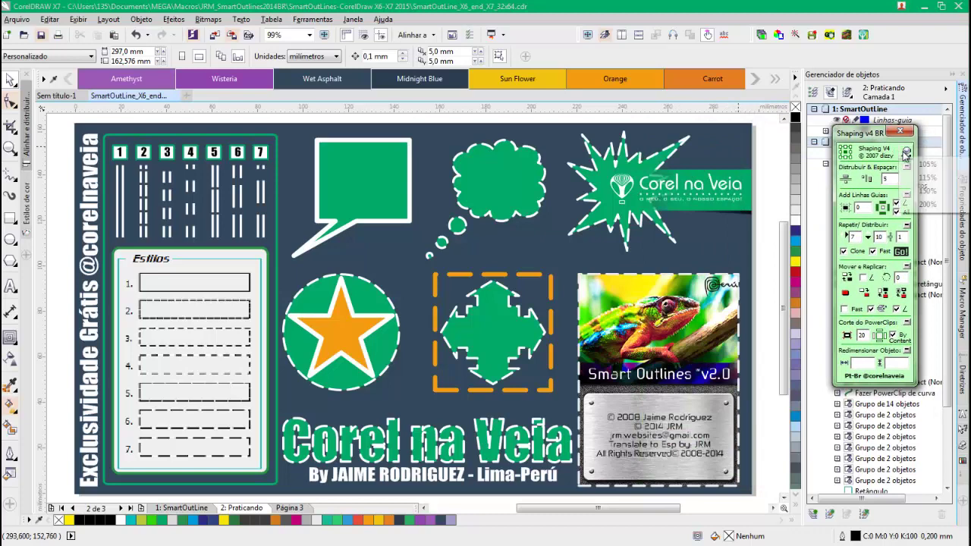
click(925, 178)
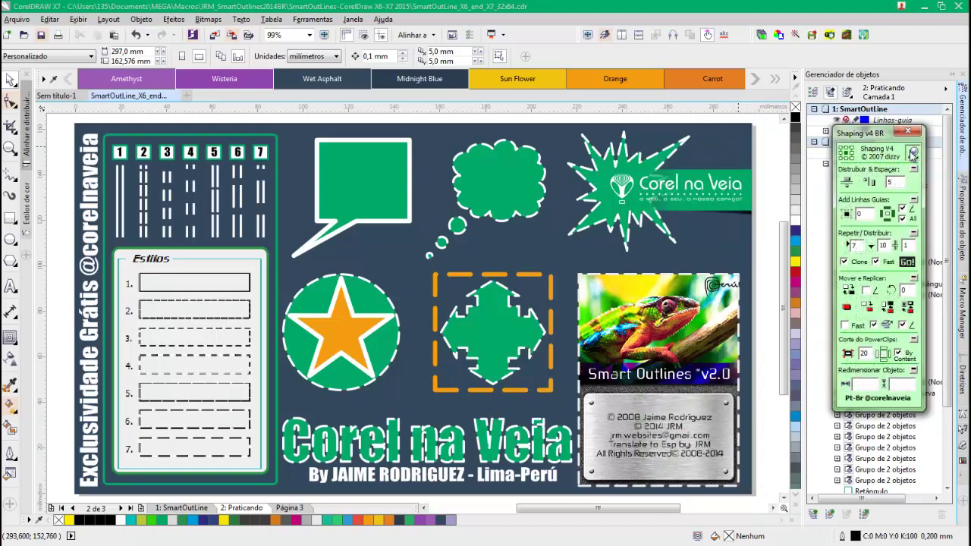
click(912, 152)
click(927, 192)
mouse_move(879, 133)
mouse_down()
mouse_move(834, 117)
mouse_move(869, 125)
mouse_up()
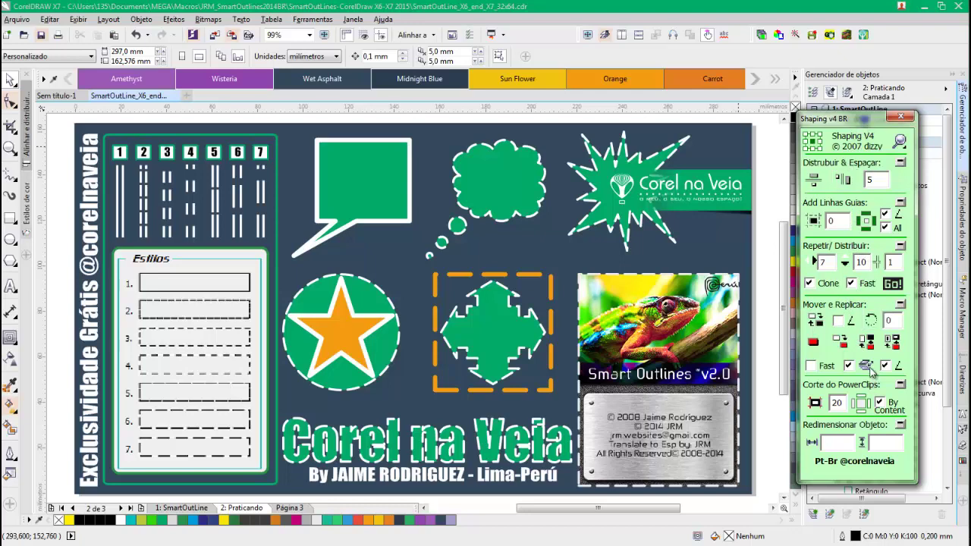
Close the Shaping v4 BR window, and bring up the Silhueta macro briefly before closing it too
click(900, 116)
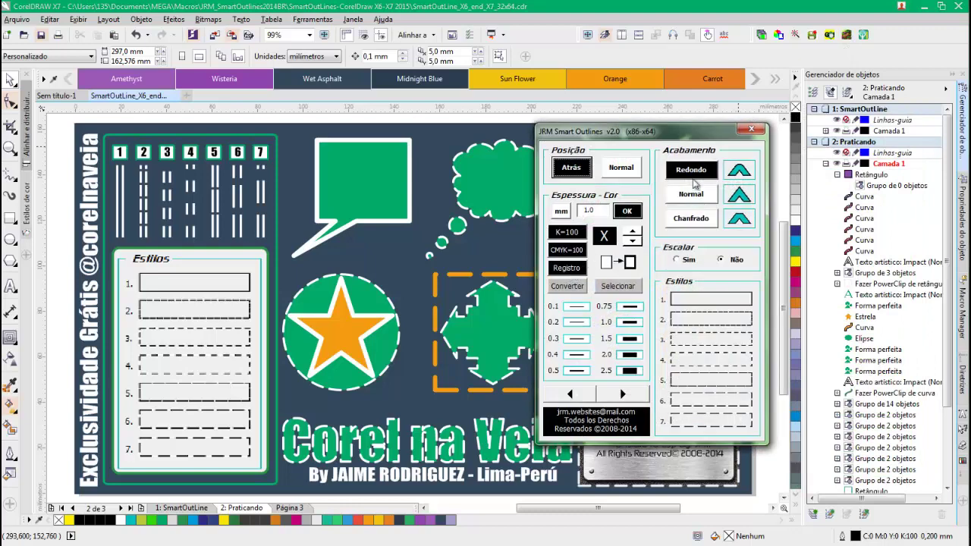
click(846, 35)
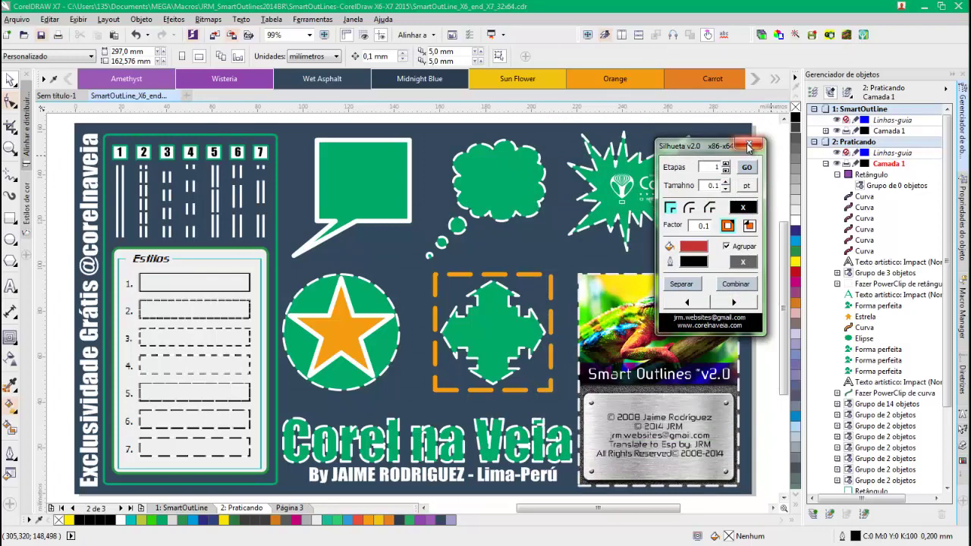
click(747, 144)
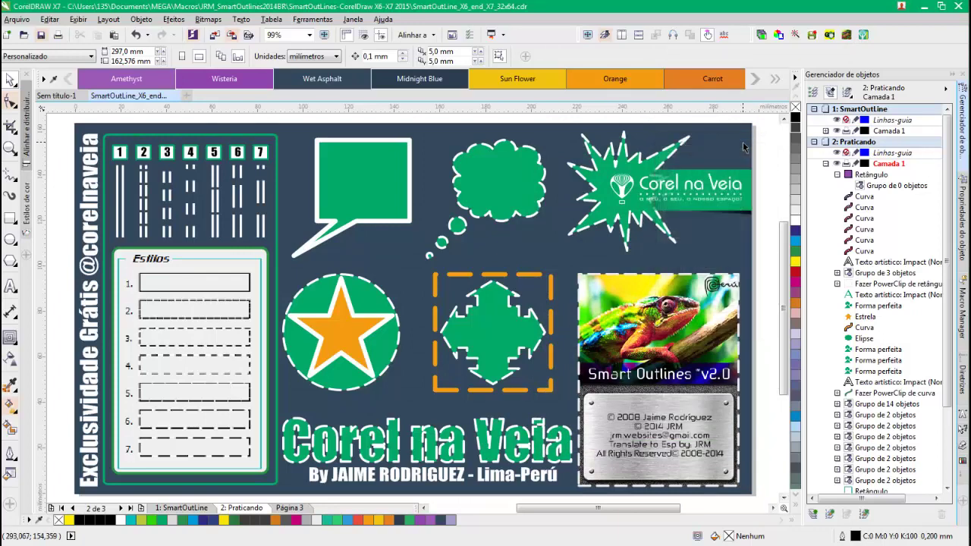
Go to page 3 of the document, and switch to the SmartOutLines-CorelDraw X6-X7 2015 folder in Windows Explorer
click(410, 353)
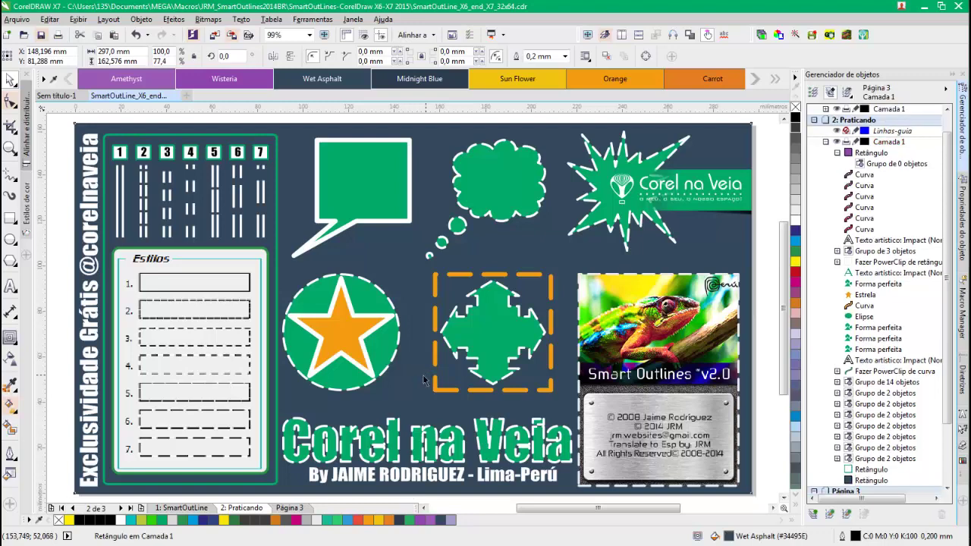
key(Page_Down)
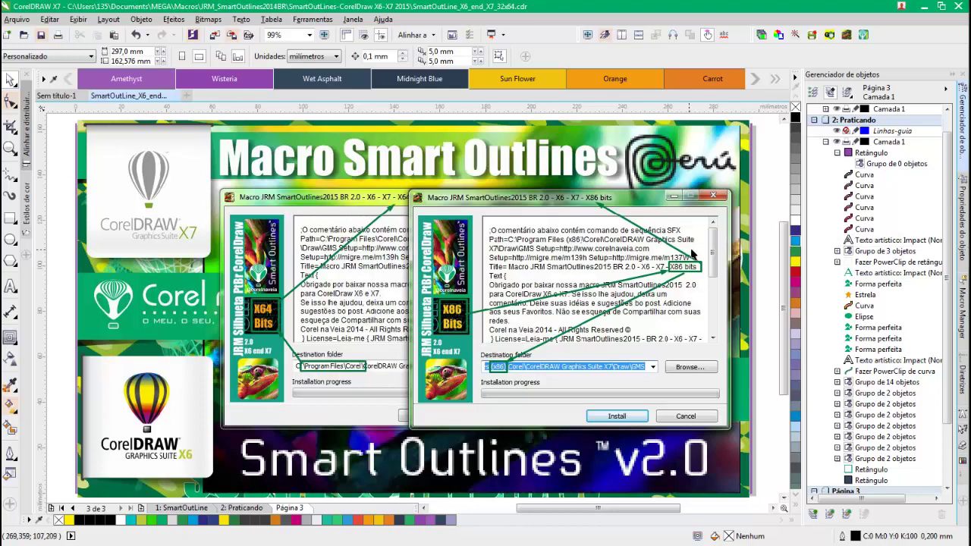
mouse_move(967, 227)
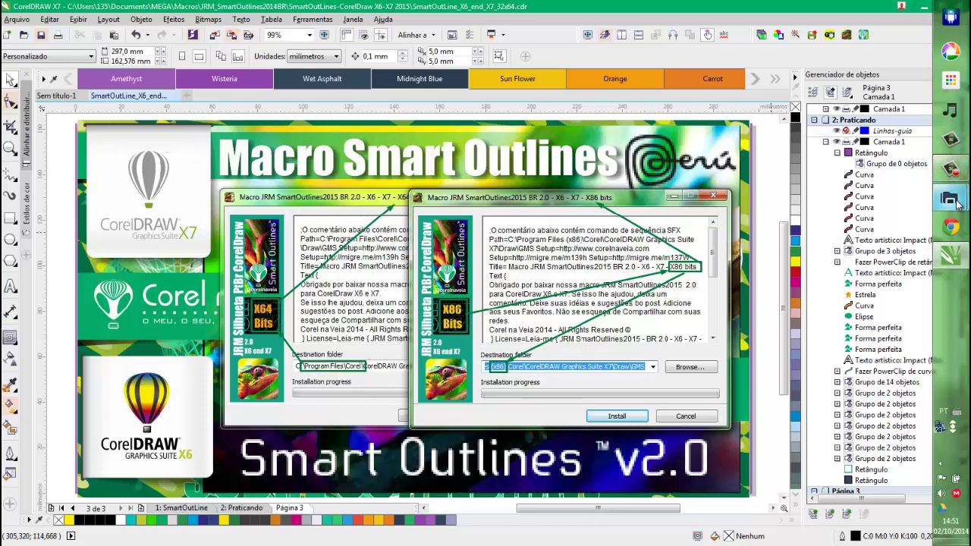
mouse_move(936, 196)
mouse_move(853, 252)
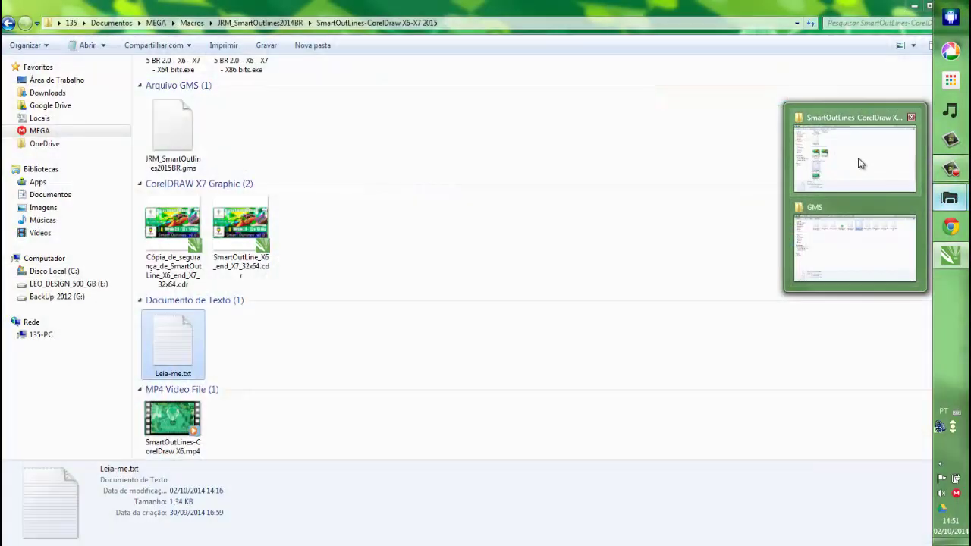
click(860, 162)
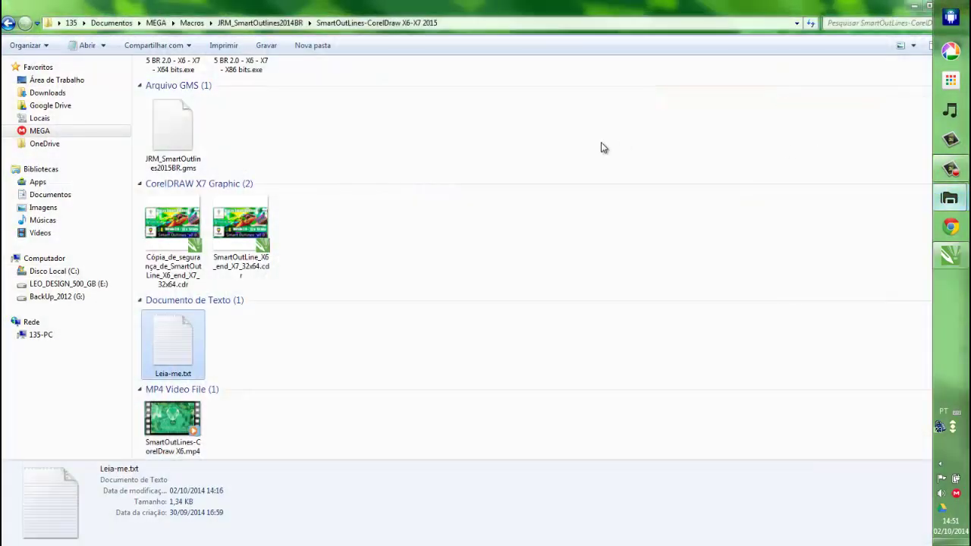
Review the folder's X64 and X86 installers, the zekton rg.ttf font and the JRM_SmartOutlines2015BR.gms file
click(331, 228)
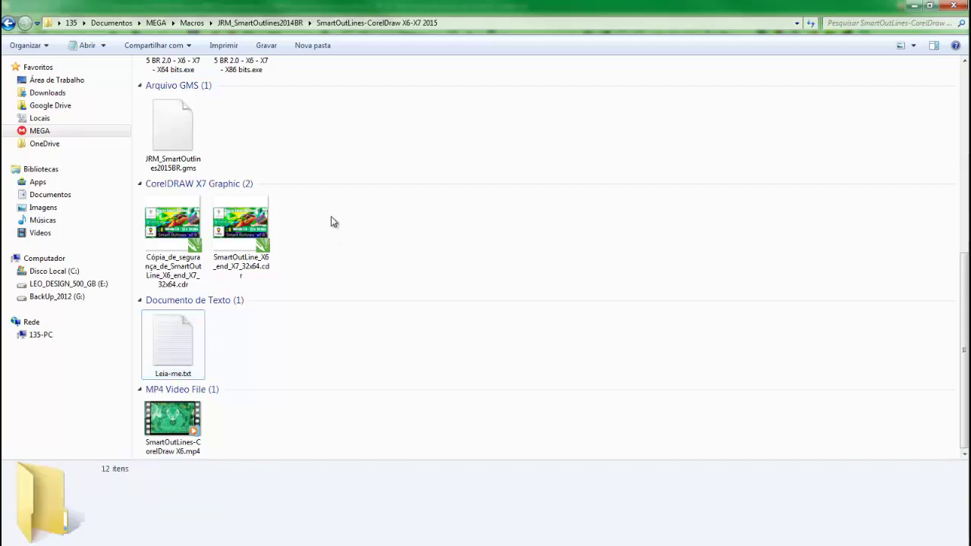
scroll(322, 230, up, 3)
click(229, 300)
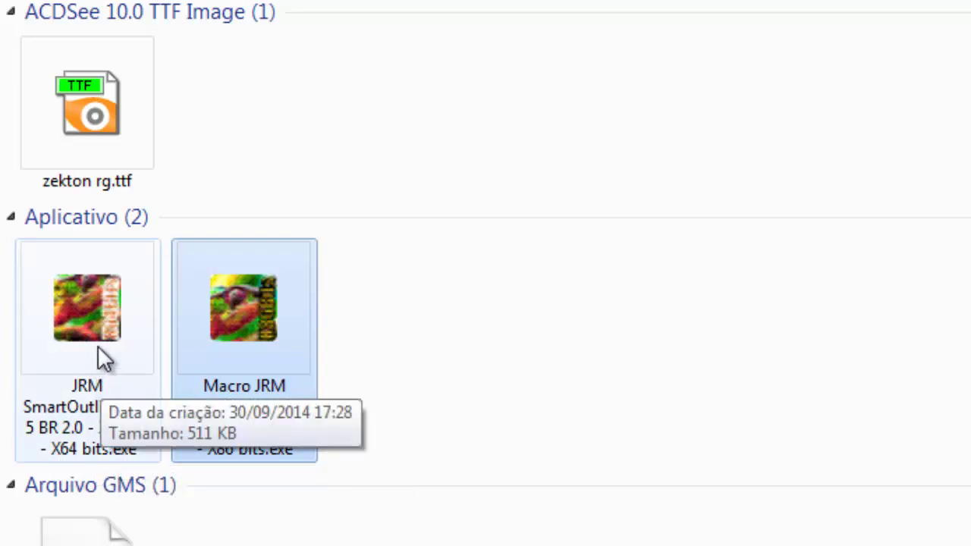
click(101, 107)
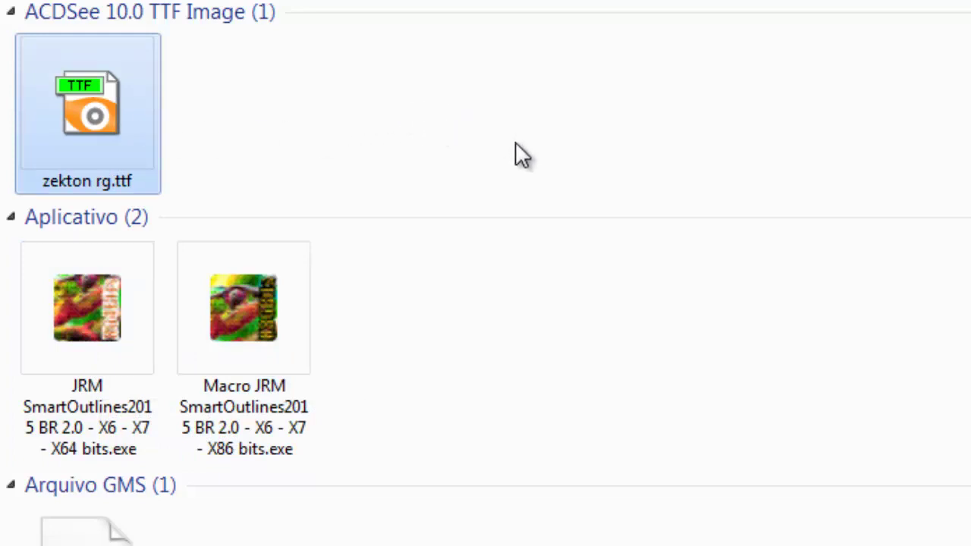
scroll(514, 142, down, 3)
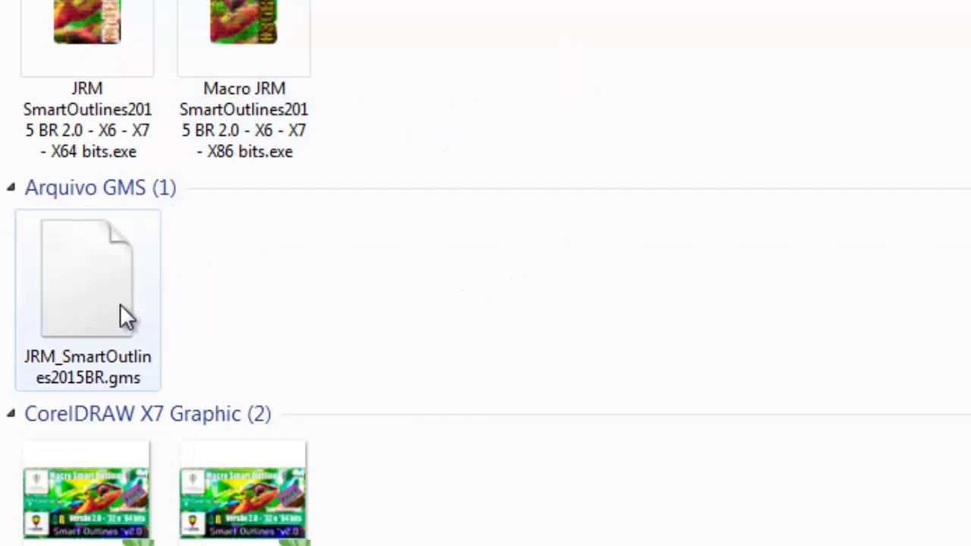
scroll(393, 330, down, 3)
Open Leia-me.txt and read the X86 and X64 installation paths and the font instructions
click(99, 418)
double_click(98, 418)
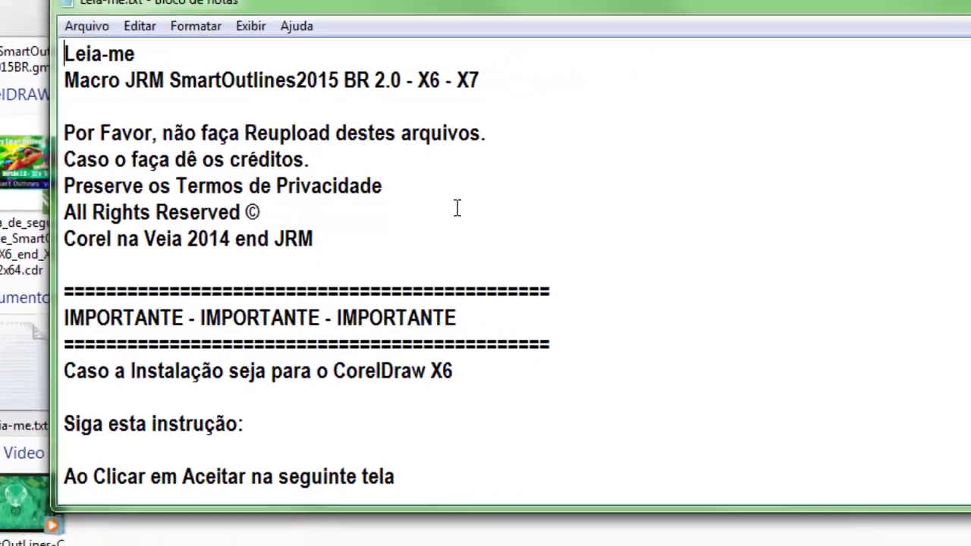
scroll(367, 264, down, 2)
scroll(367, 265, down, 5)
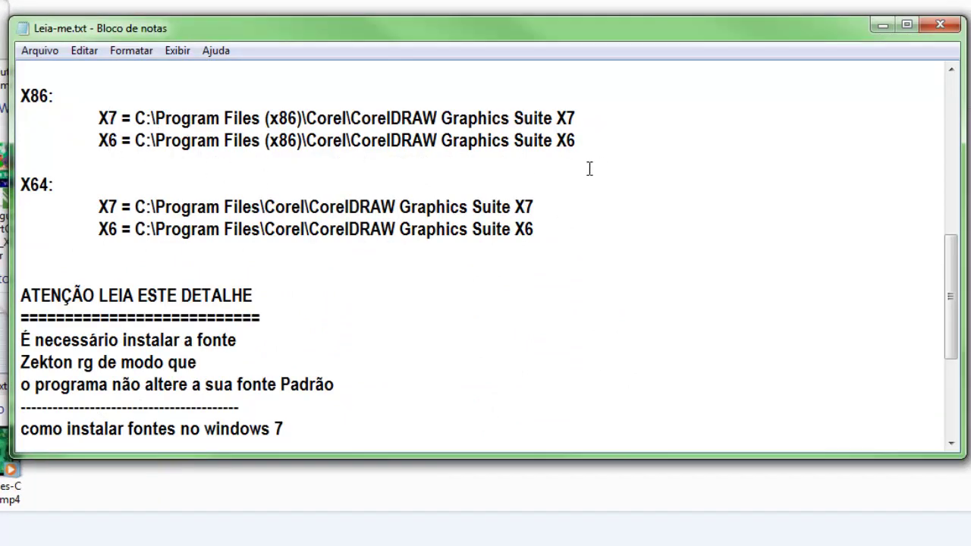
click(581, 146)
scroll(682, 209, down, 2)
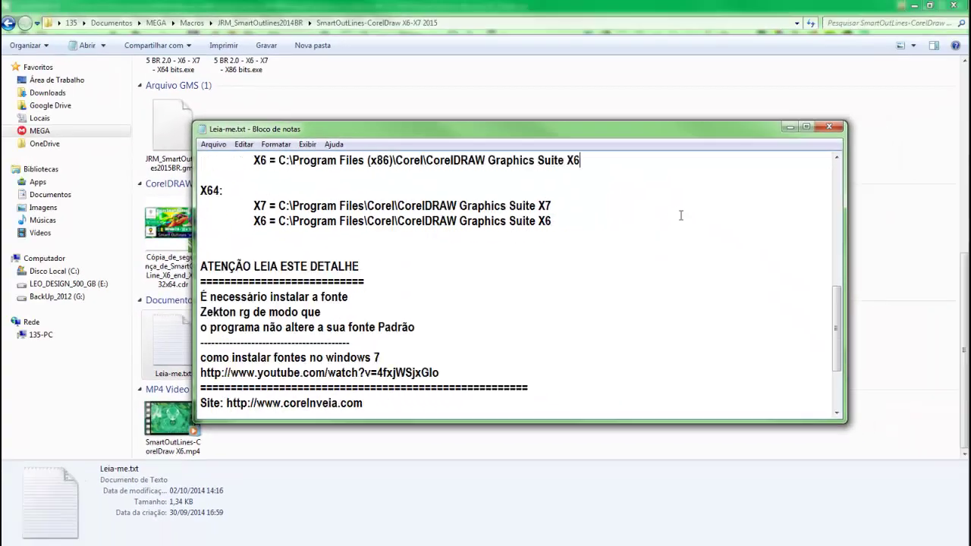
scroll(581, 250, down, 1)
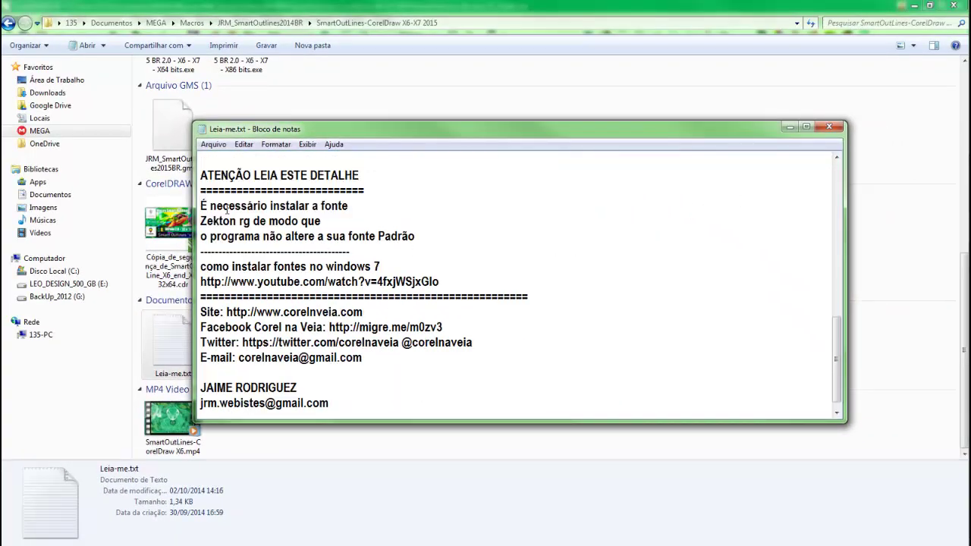
Highlight the note about installing the Zekton rg font, look over the rest of the text, and close the file
drag(273, 210, 457, 243)
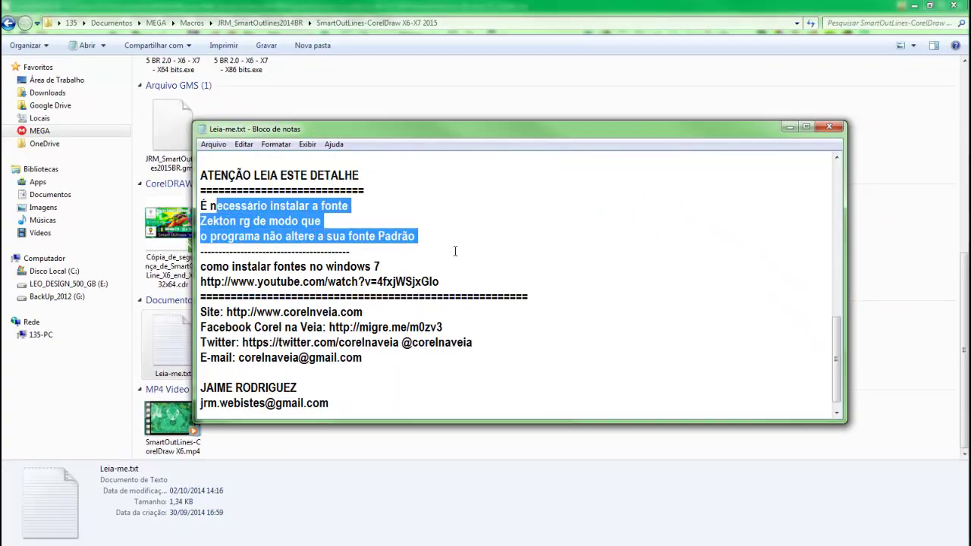
scroll(455, 251, down, 1)
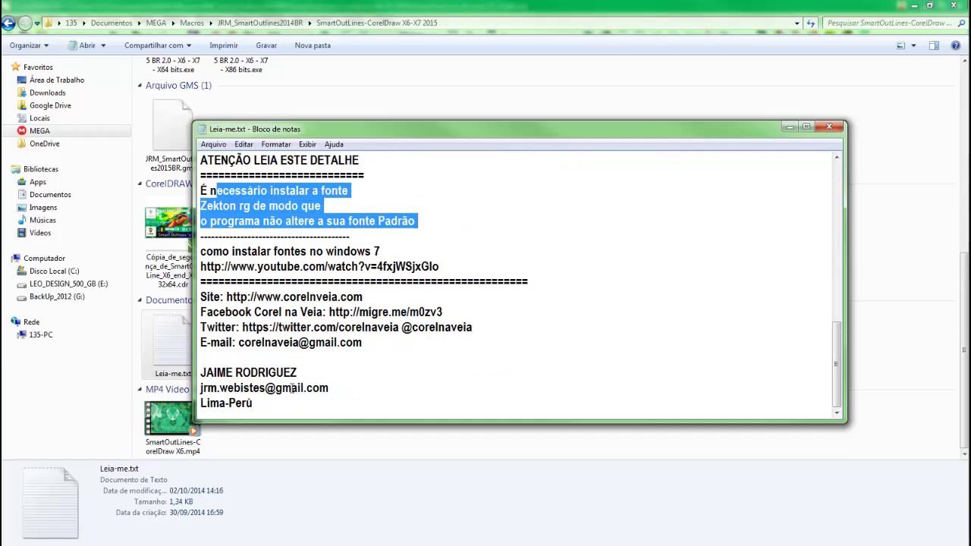
scroll(485, 334, up, 1)
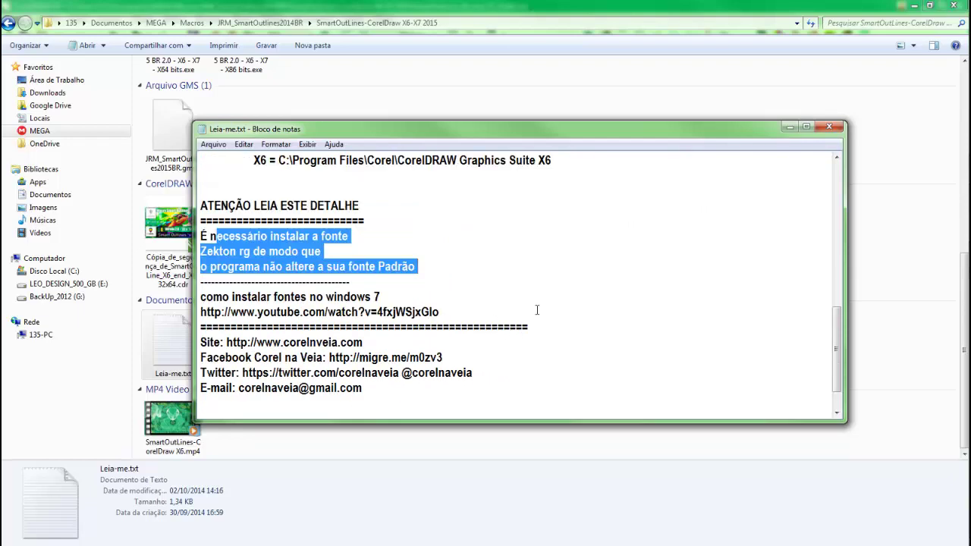
scroll(520, 312, up, 10)
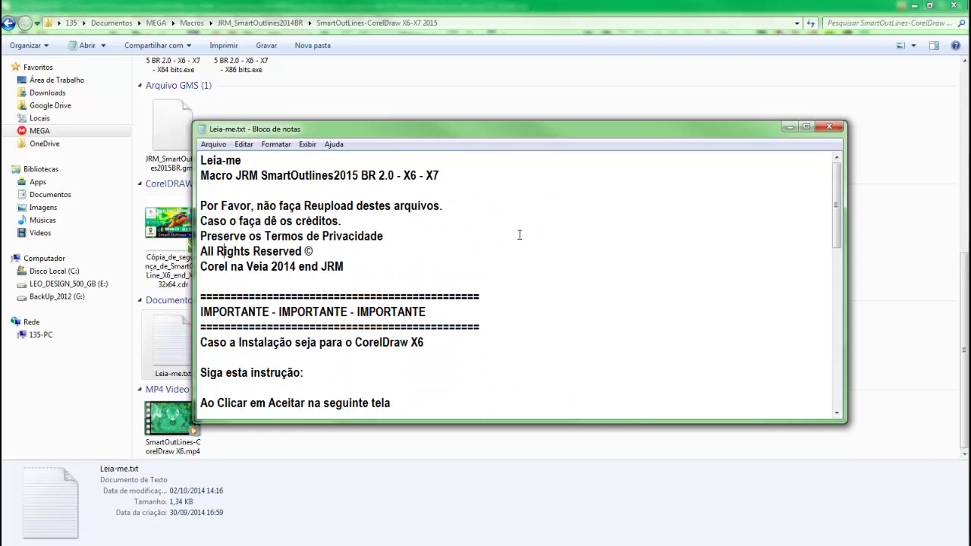
scroll(567, 228, down, 1)
scroll(576, 229, up, 1)
click(838, 131)
click(531, 226)
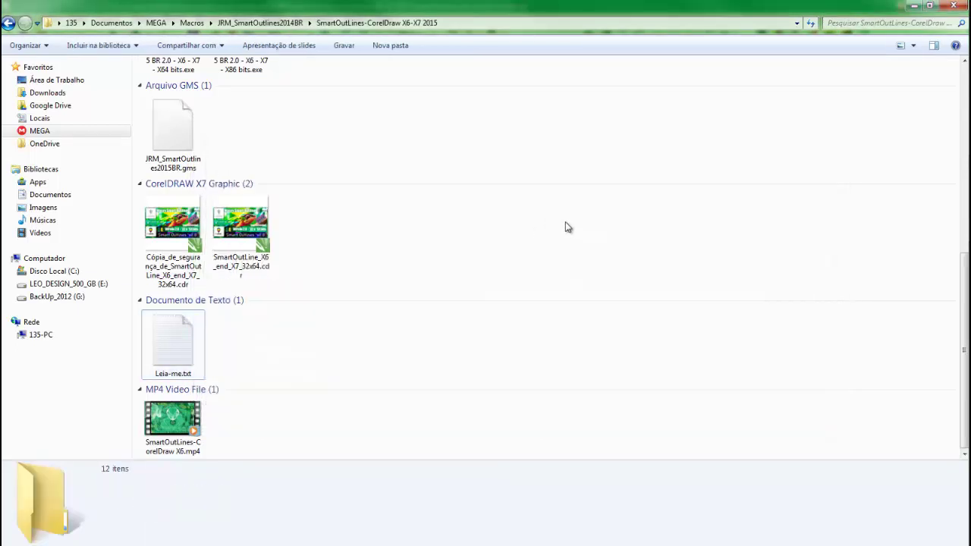
Permanently delete JRM_SmartOutlines2015BR.gms from the CorelDRAW Graphics Suite X7 GMS folder, granting administrator permission
mouse_move(933, 198)
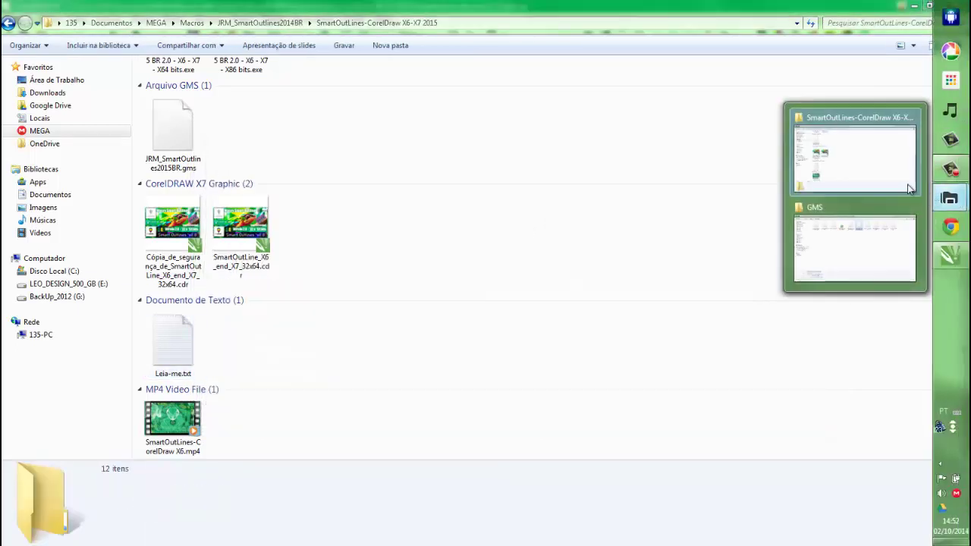
click(863, 226)
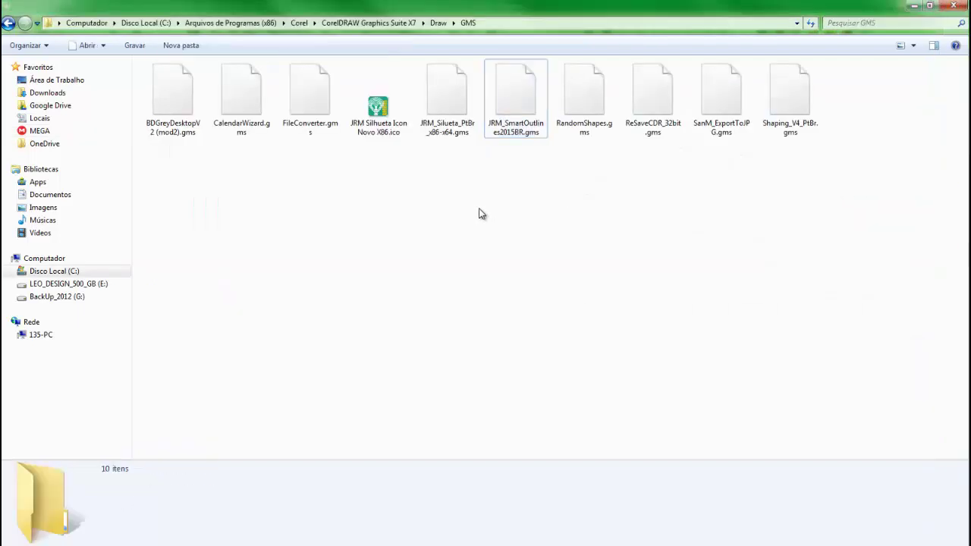
click(509, 91)
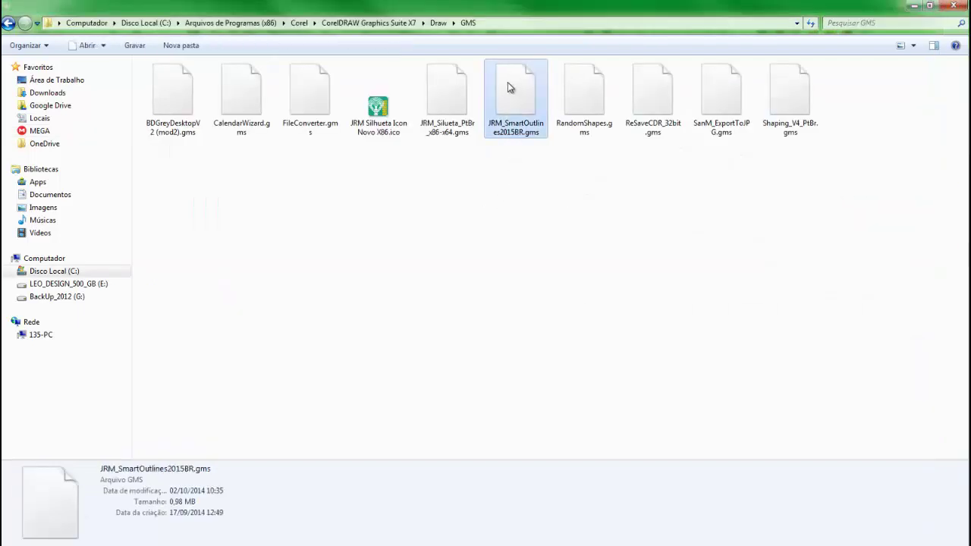
click(510, 147)
click(516, 121)
key(shift+Delete)
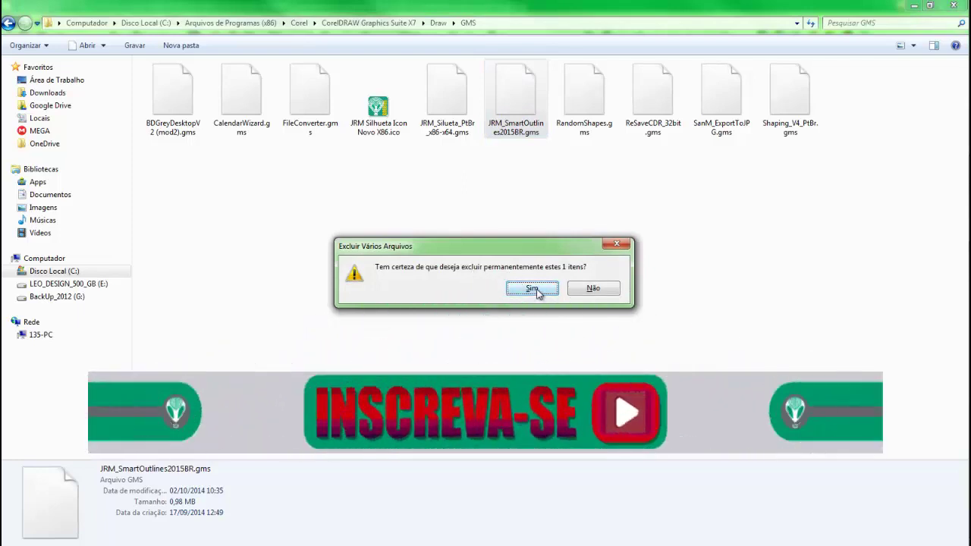
click(530, 292)
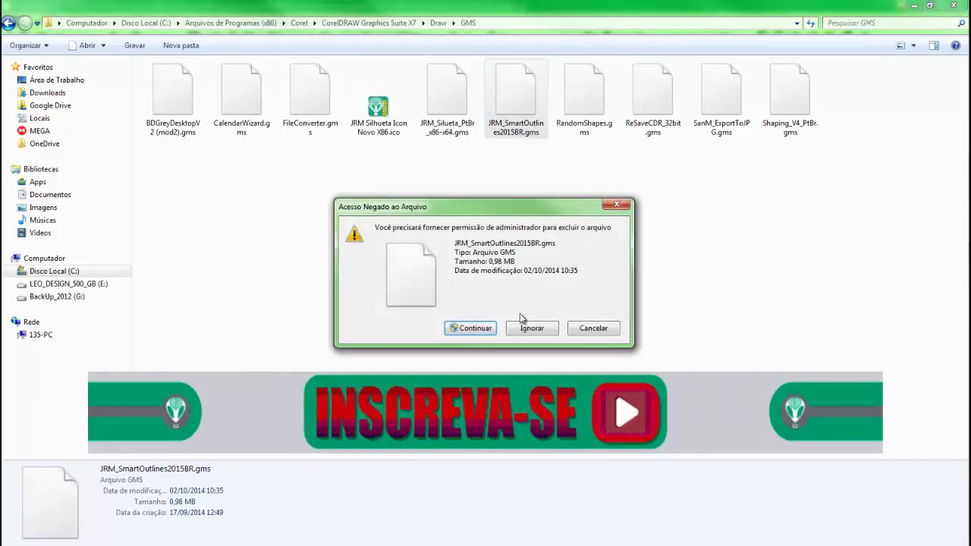
click(475, 328)
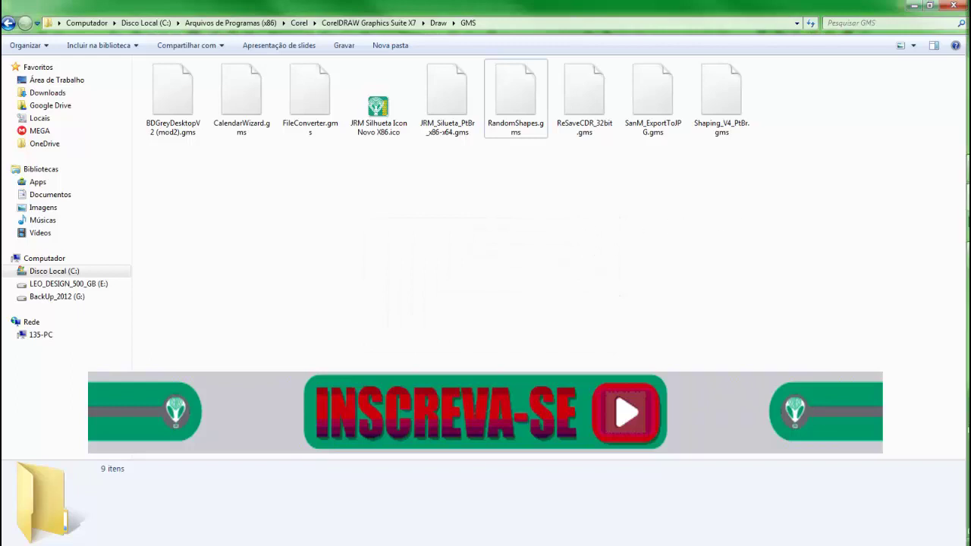
Return to the SmartOutLines-CorelDraw X6-X7 2015 folder and launch the JRM SmartOutlines2015 BR 2.0 X86 bits installer
mouse_move(951, 256)
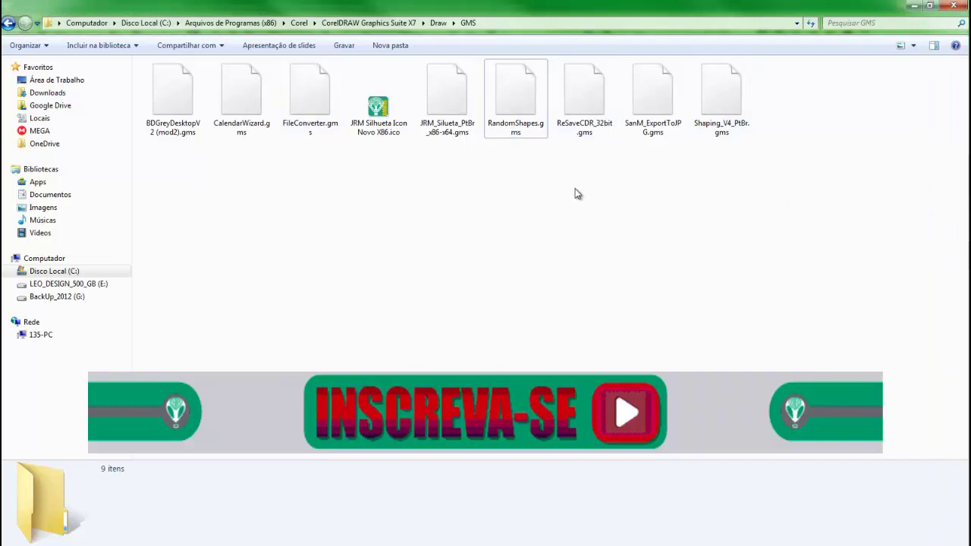
mouse_move(960, 171)
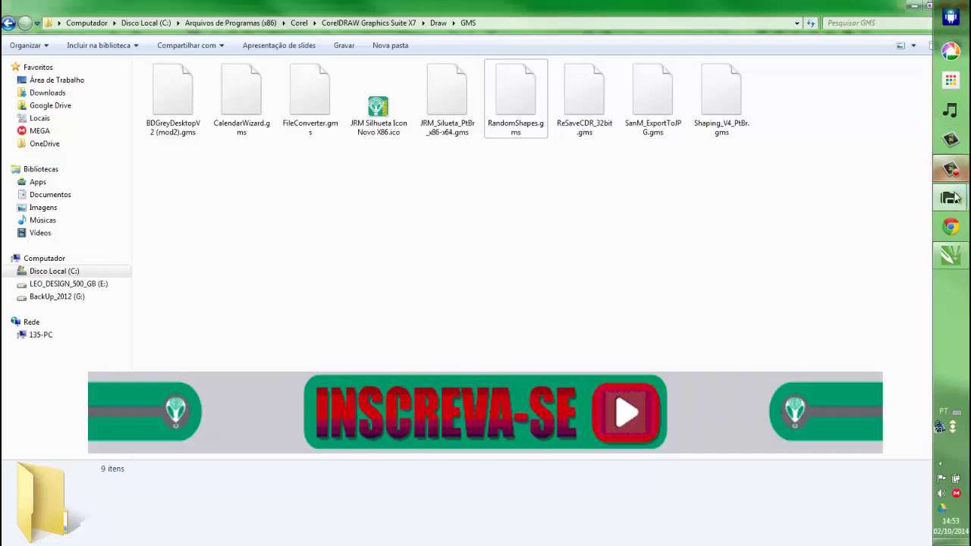
mouse_move(954, 203)
click(893, 174)
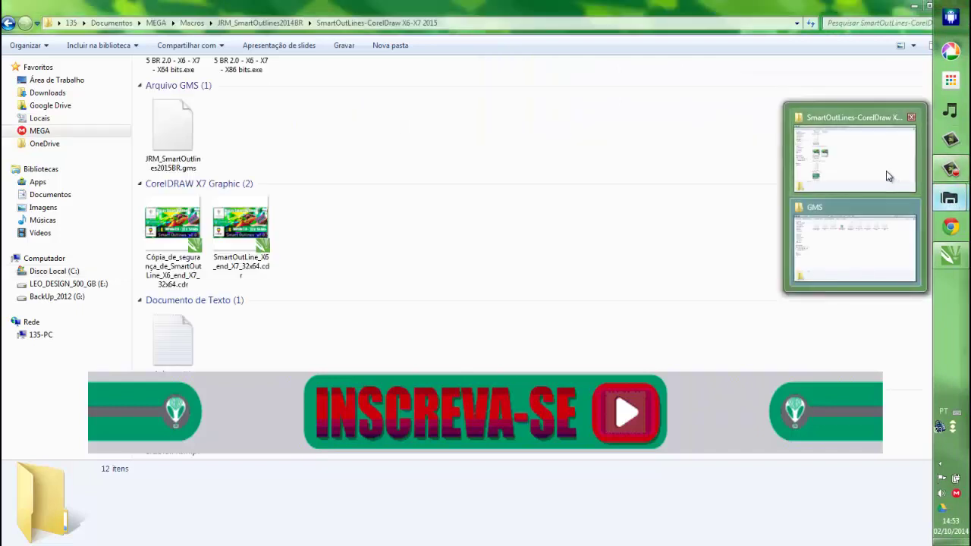
scroll(380, 210, up, 4)
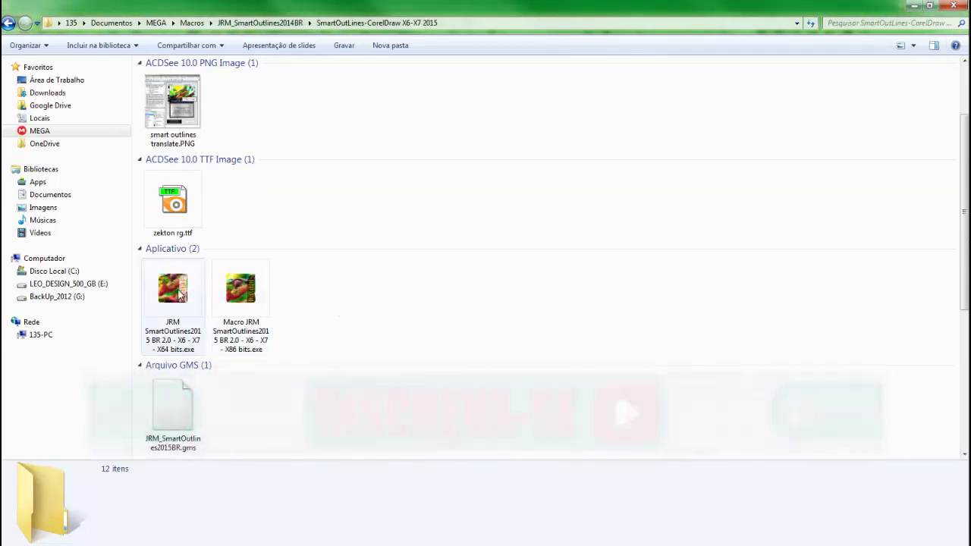
click(174, 333)
click(236, 304)
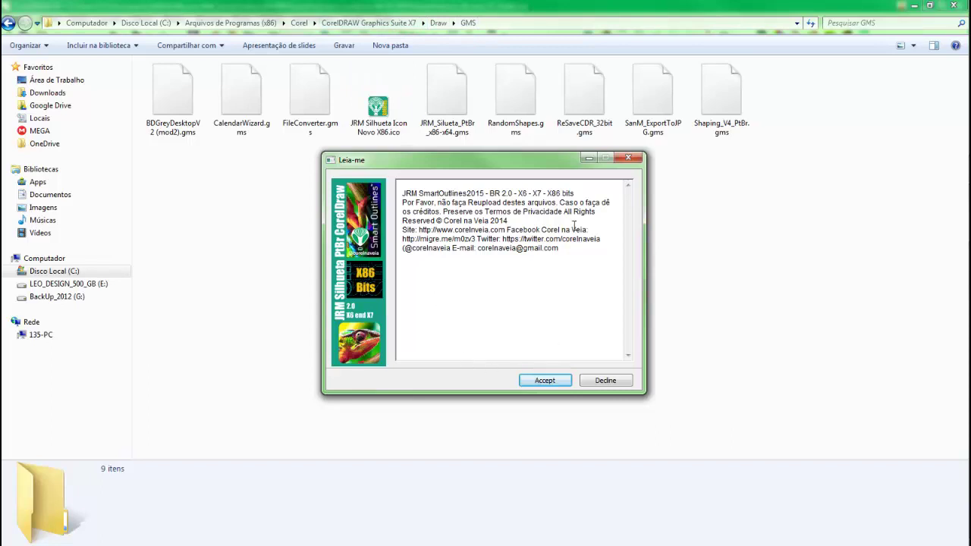
Accept the license, install JRM SmartOutlines2015 BR 2.0 X86 into the CorelDRAW Graphics Suite X7 GMS folder, and select JRM_SmartOutlines2015BR.gms there
click(545, 380)
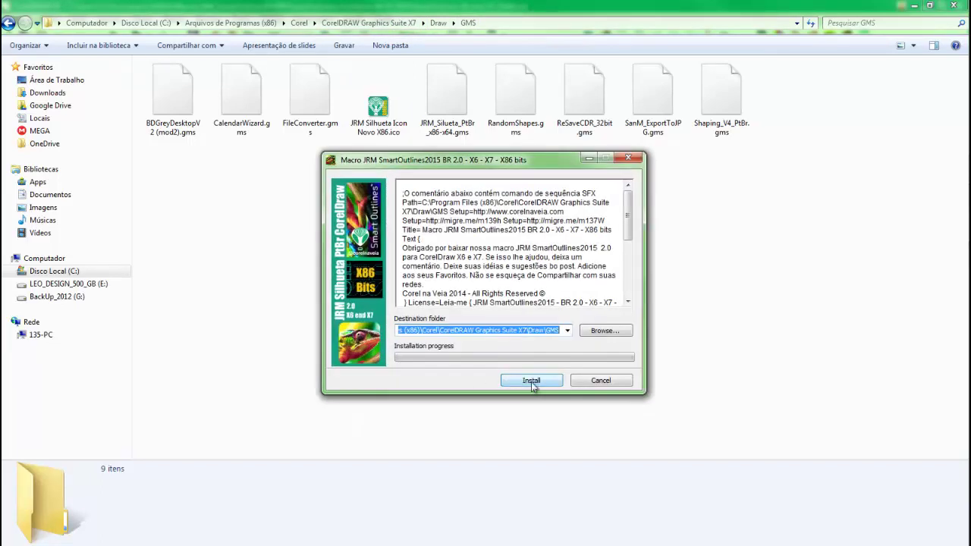
click(531, 382)
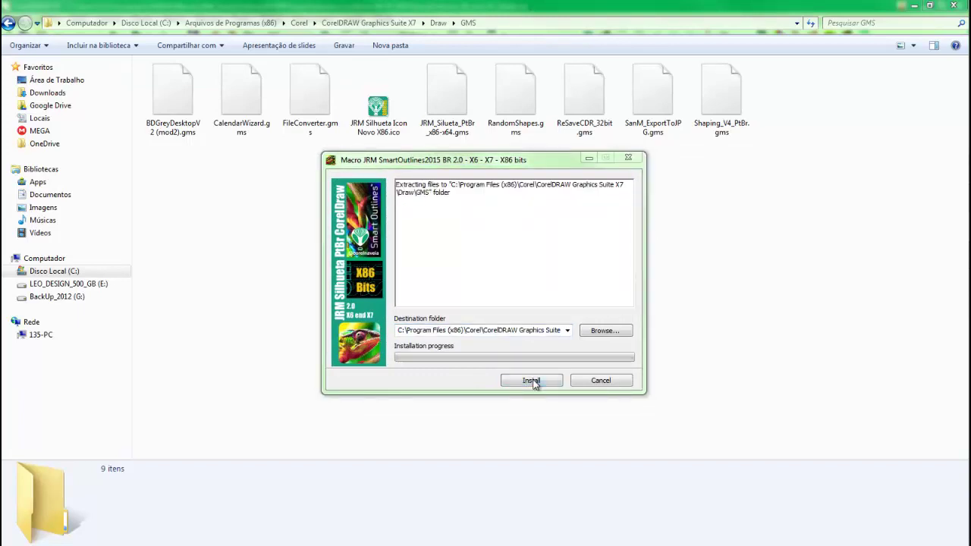
click(533, 381)
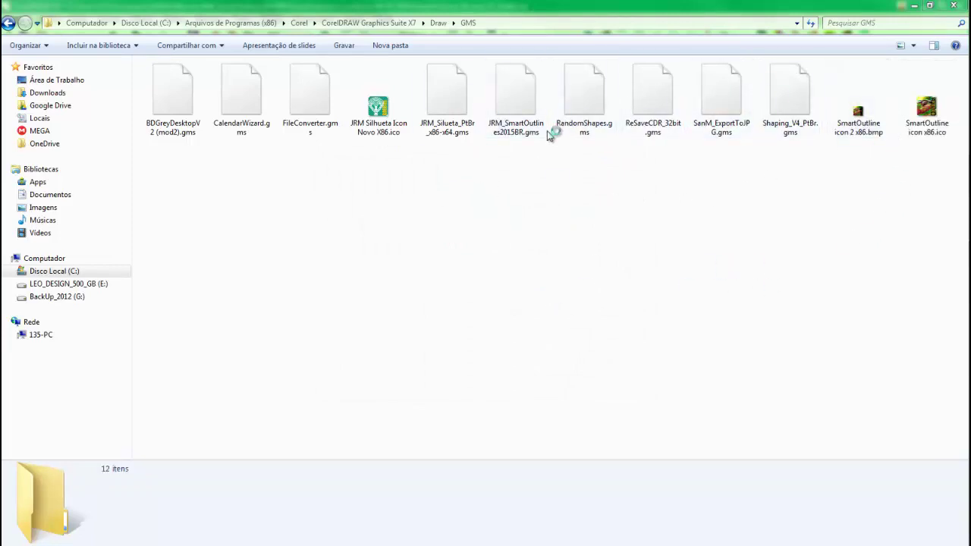
click(517, 97)
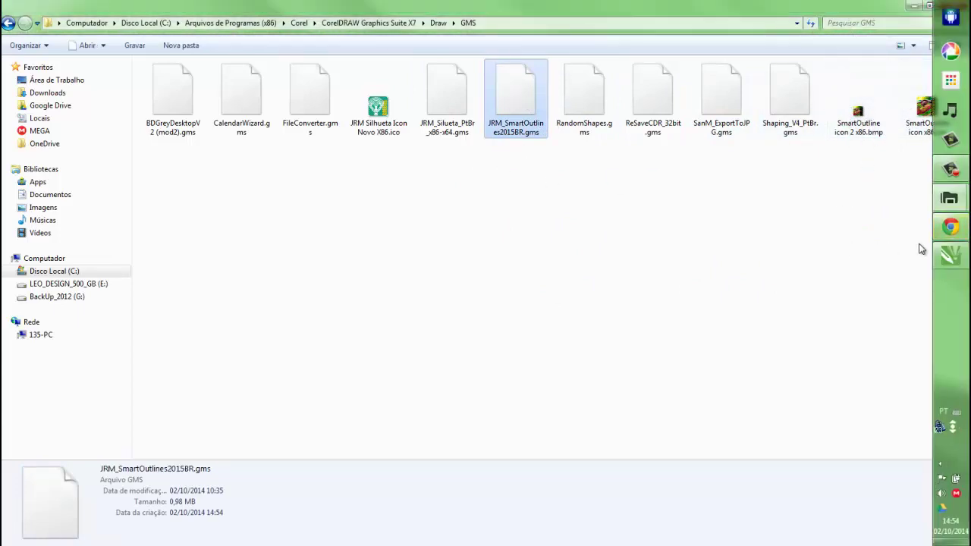
Switch to Chrome to view the Corel na Veia pages opened by the installer, and minimize the browser
mouse_move(941, 231)
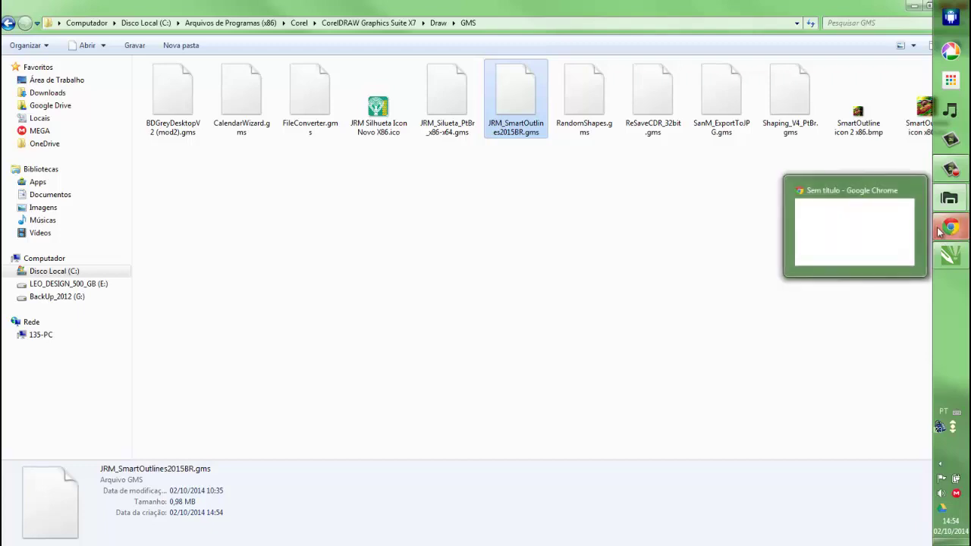
click(860, 228)
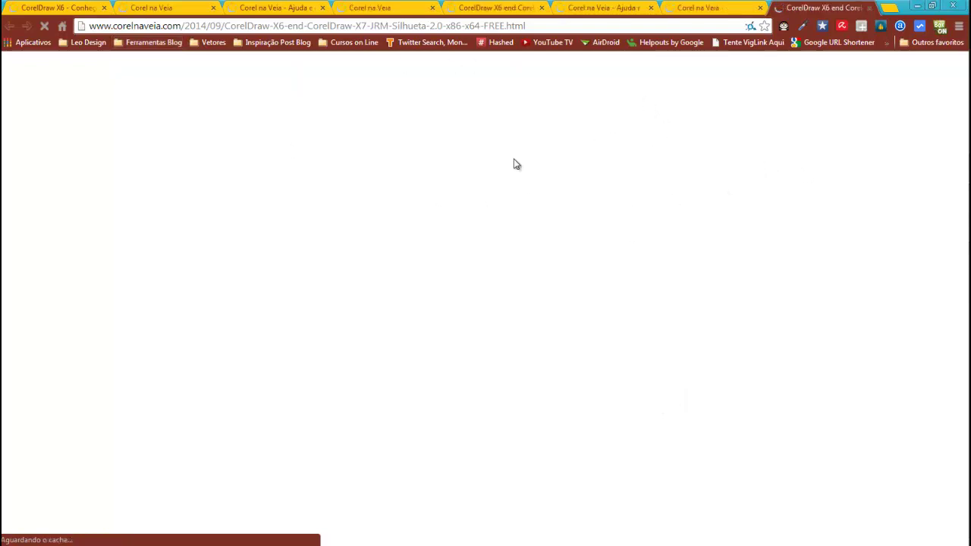
click(917, 7)
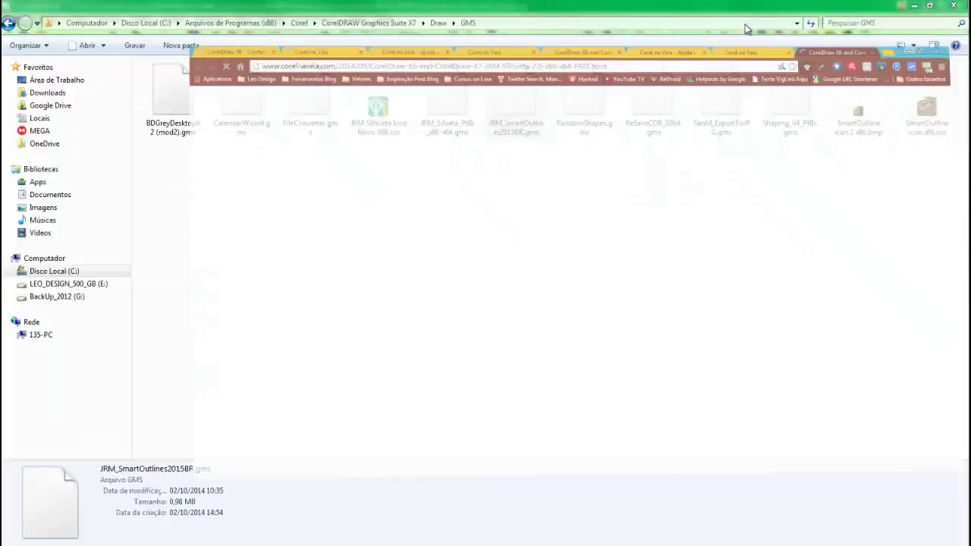
click(648, 199)
Switch to CorelDRAW X7, run the JRM Smart Outlines macro to check its dialog, and close it
mouse_move(970, 228)
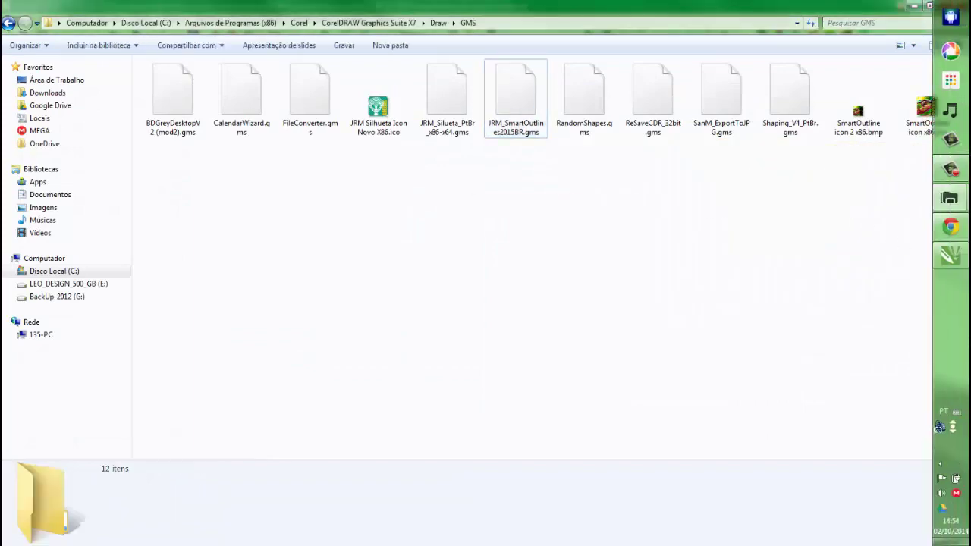
click(949, 259)
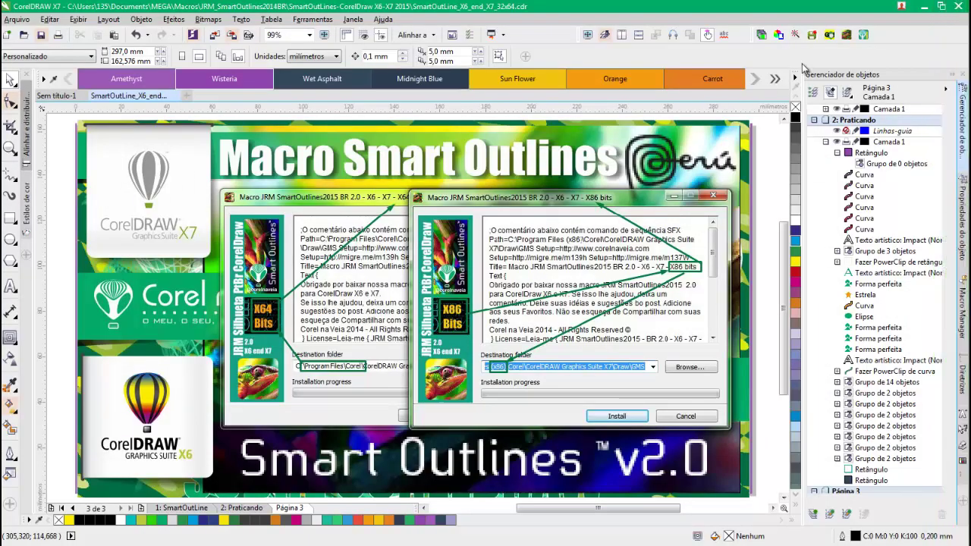
click(846, 36)
drag(695, 132, 742, 106)
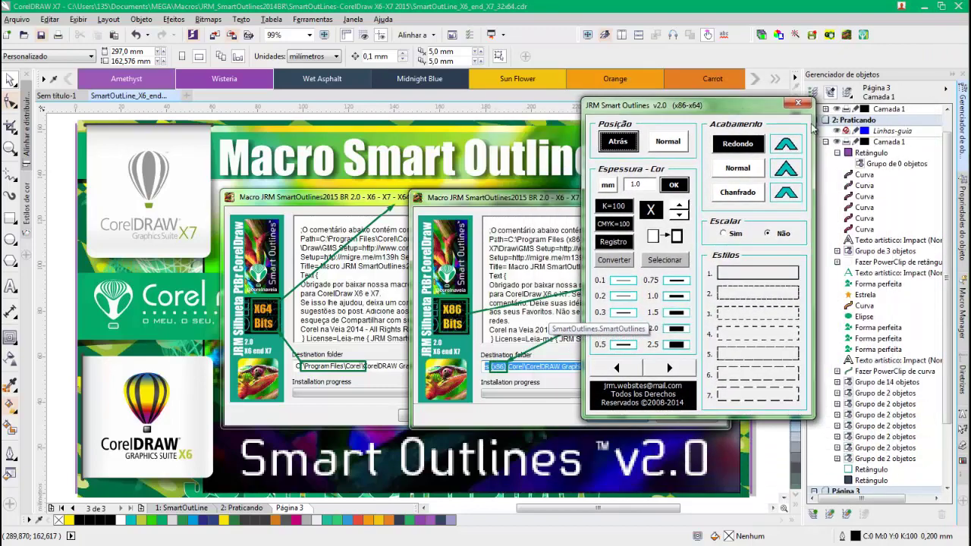
click(798, 102)
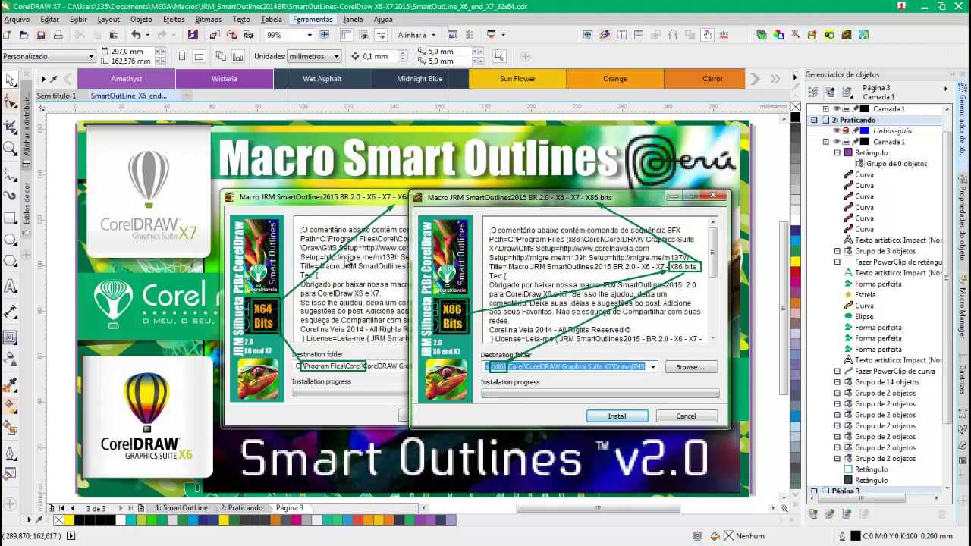
Open the customization options and list the commands in the Macros category
click(313, 19)
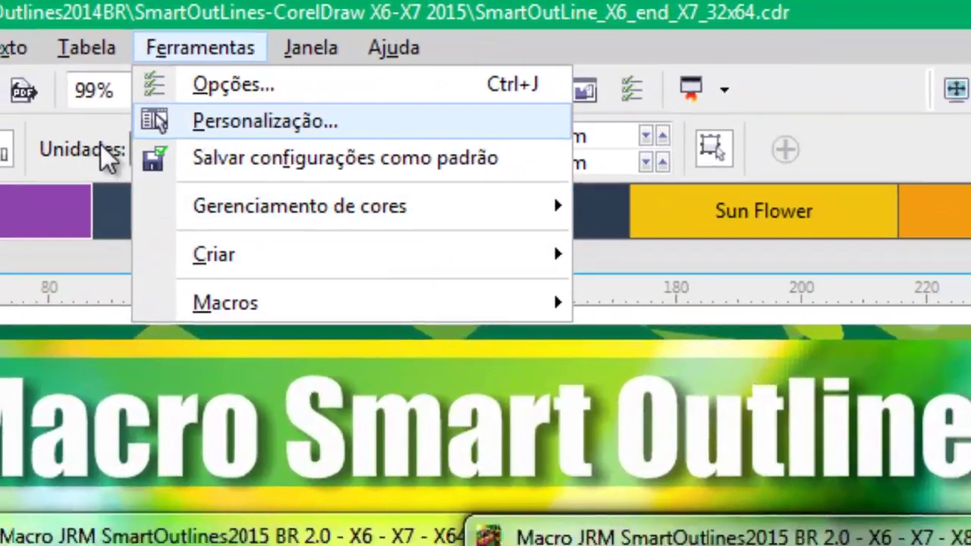
click(112, 166)
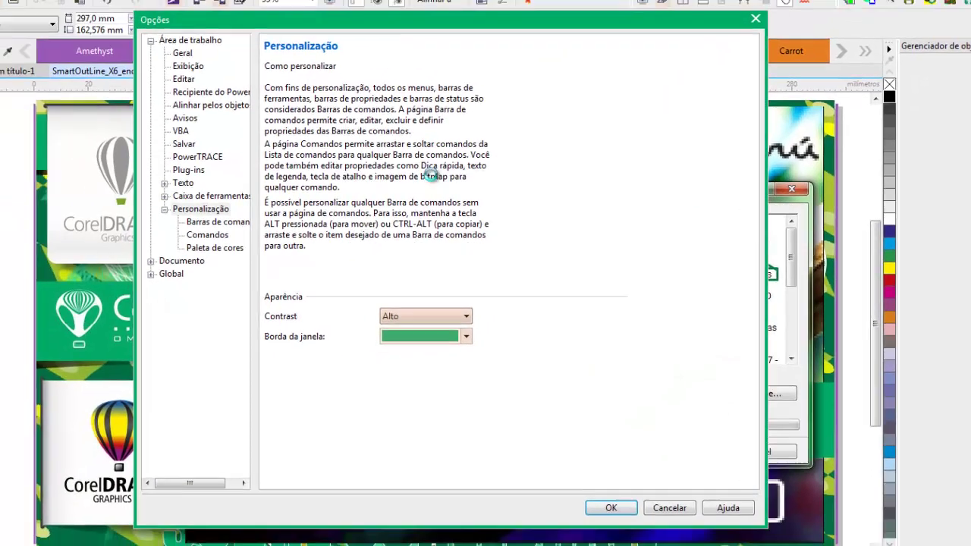
click(207, 235)
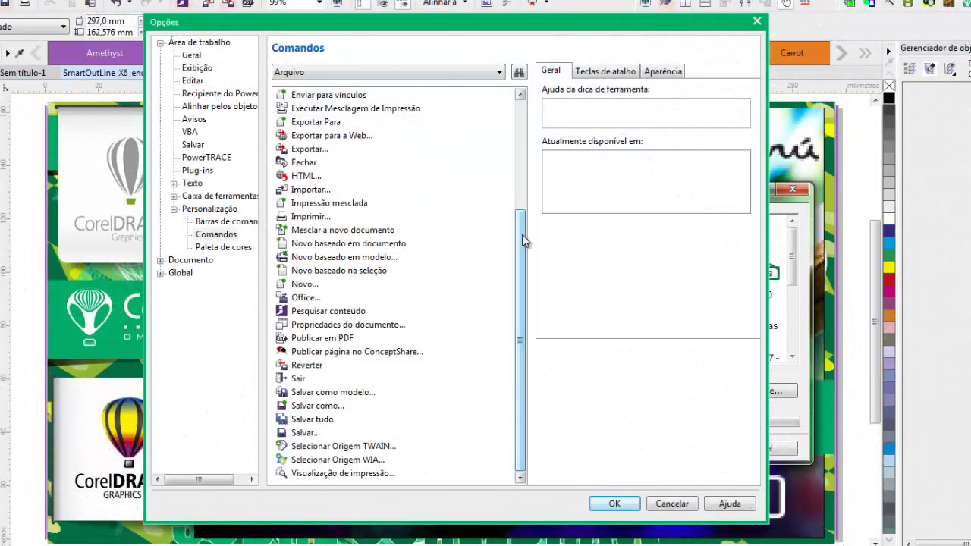
click(332, 72)
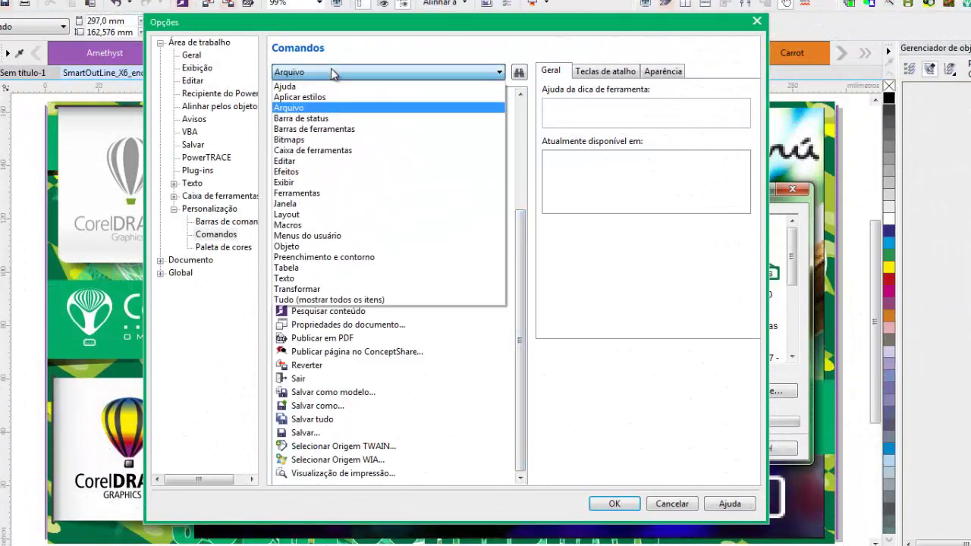
click(307, 226)
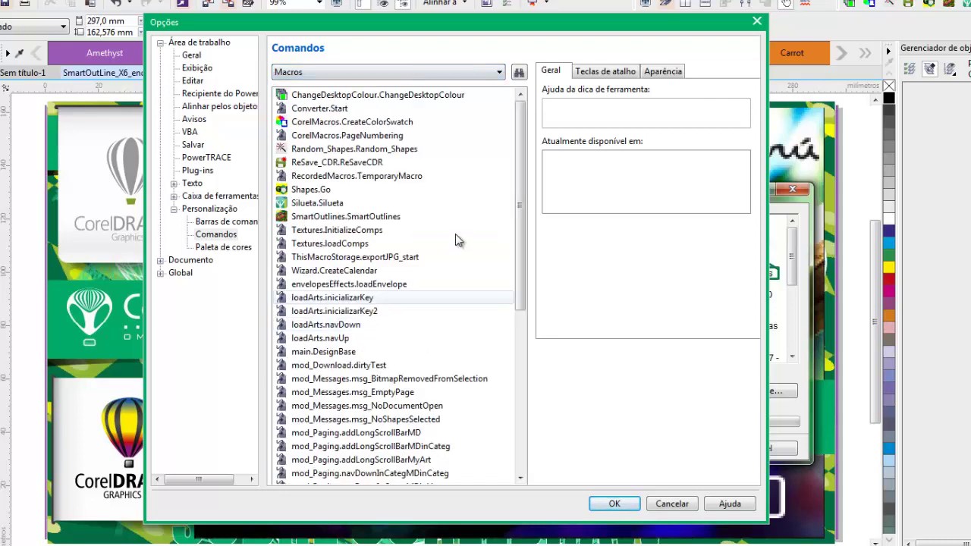
Select the SmartOutlines.SmartOutlines command and start importing a button image for it from a file
click(307, 218)
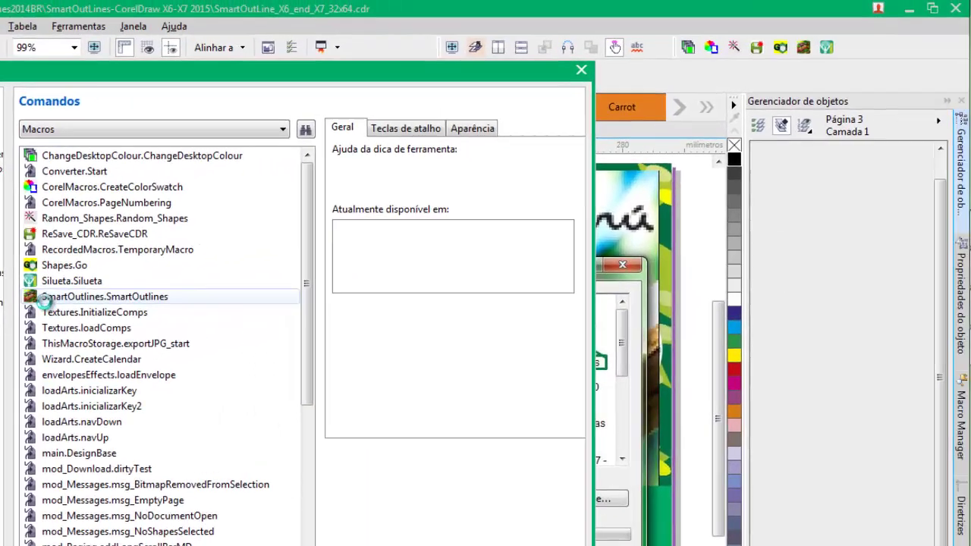
click(160, 297)
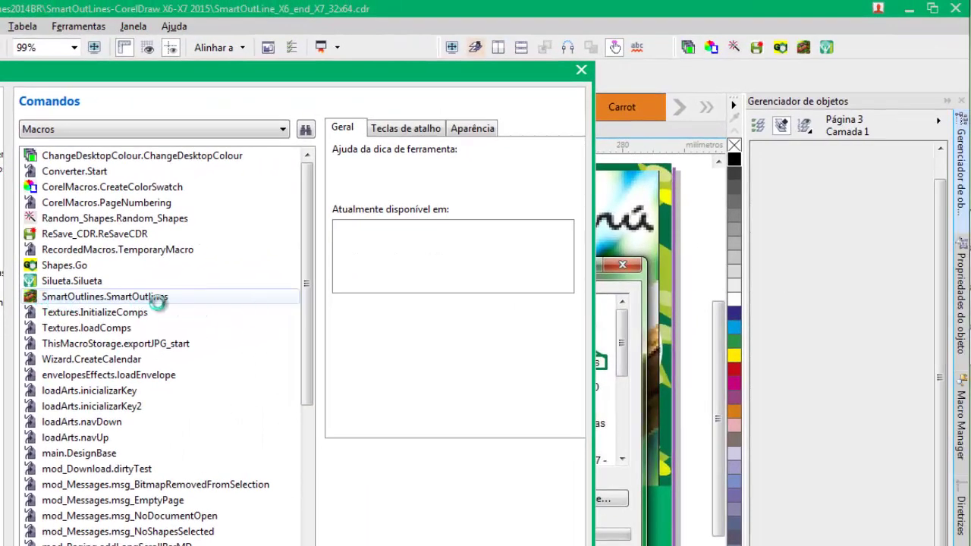
click(468, 130)
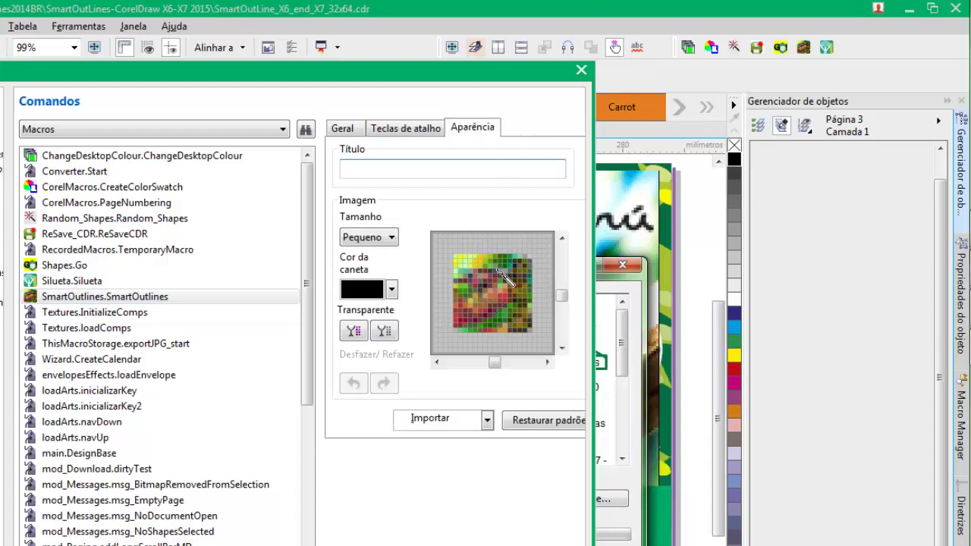
click(489, 422)
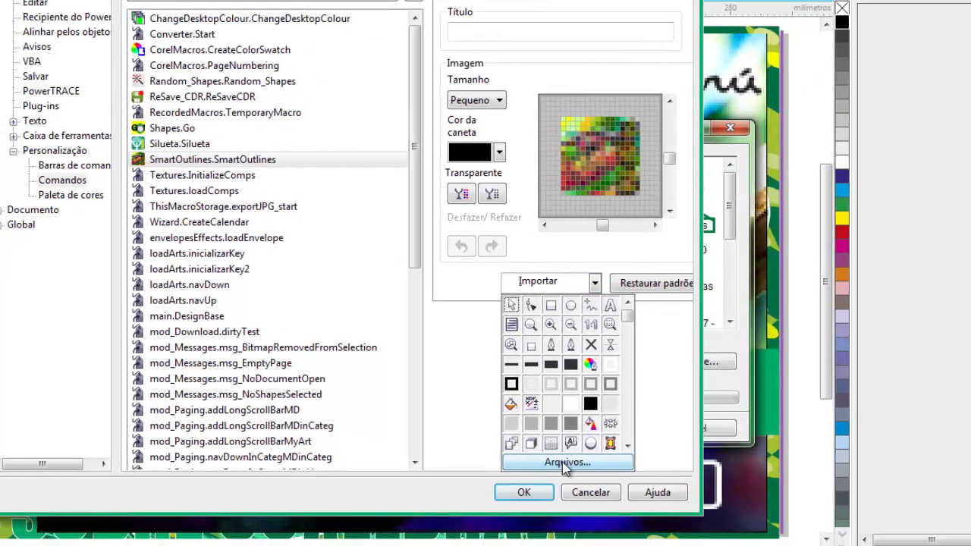
click(565, 463)
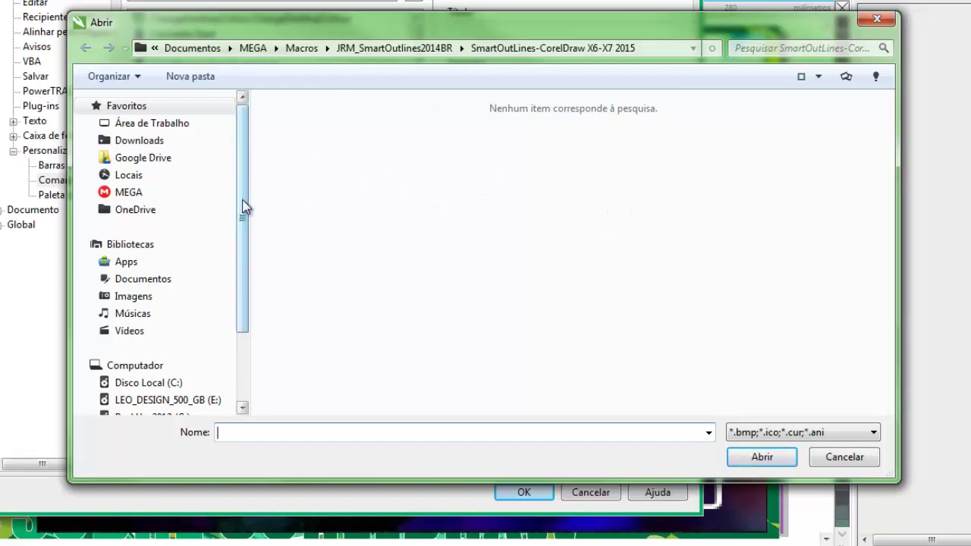
Import SmartOutline icon 2 x86.bmp from the X7 Draw\GMS folder in Arquivos de Programas (x86) as the command's image, and apply the options
click(151, 383)
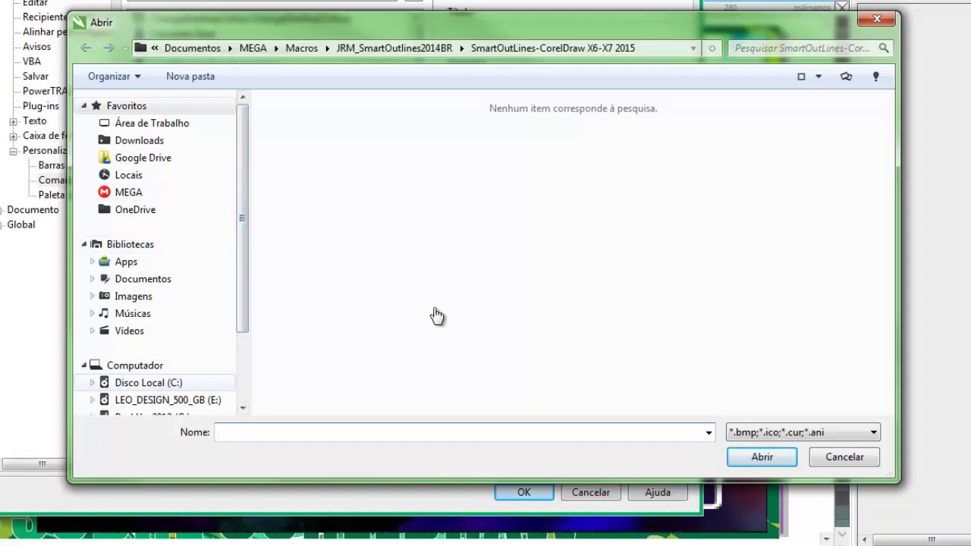
double_click(369, 176)
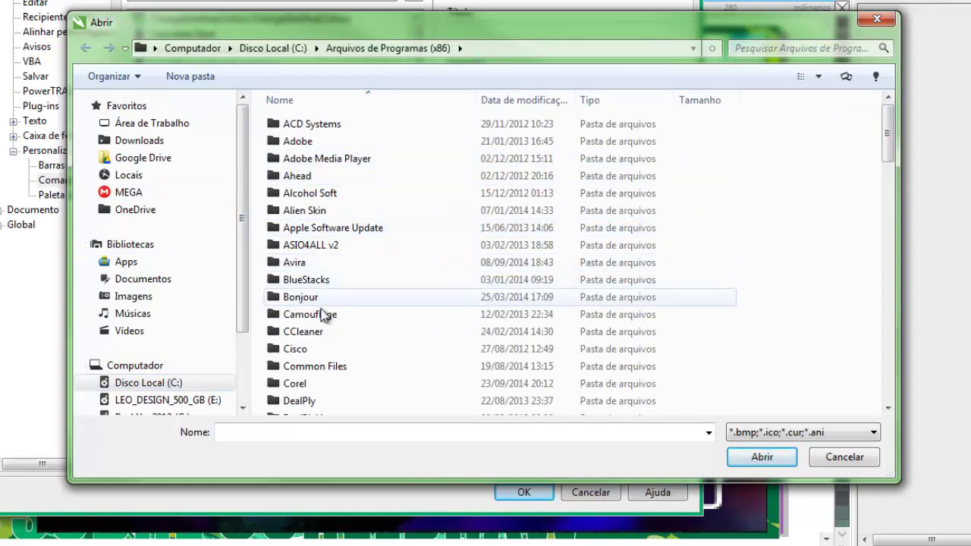
double_click(325, 383)
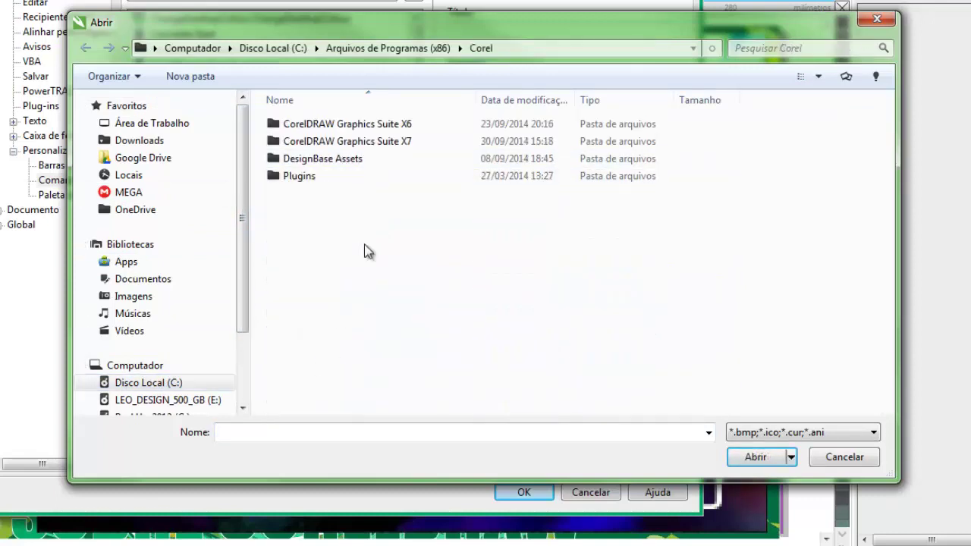
double_click(362, 144)
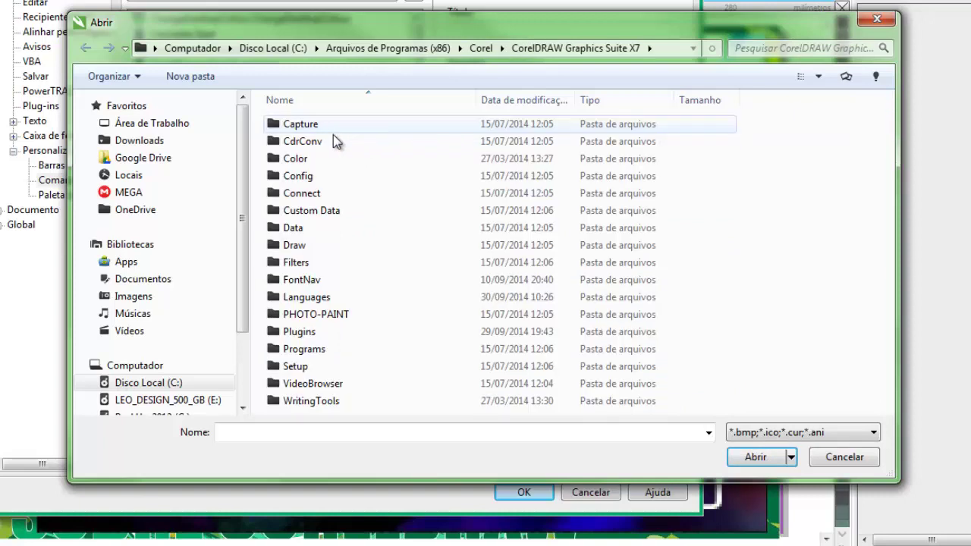
double_click(307, 245)
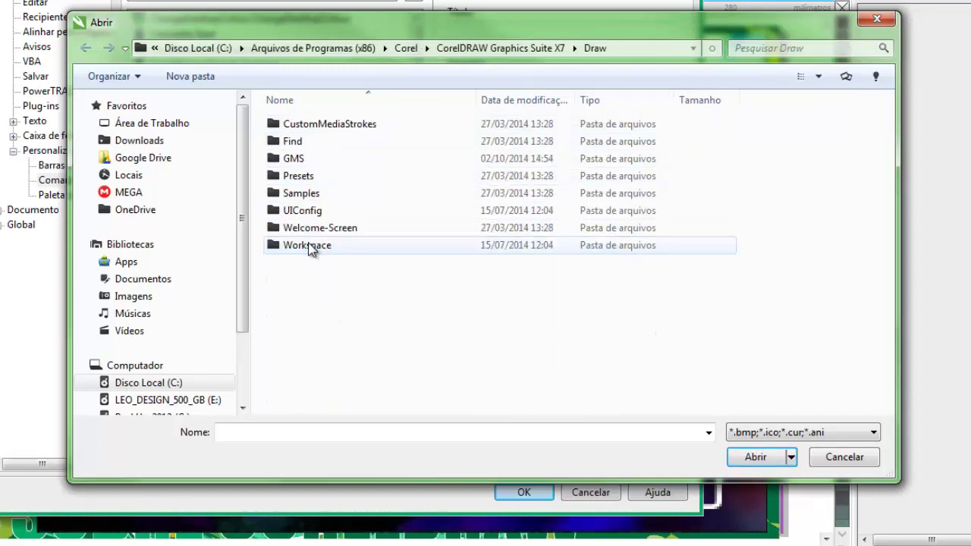
double_click(319, 160)
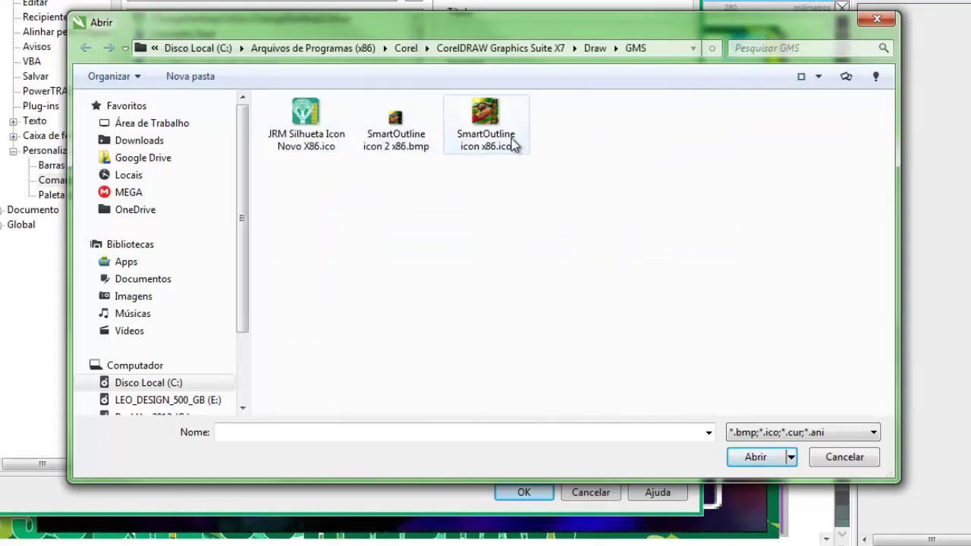
click(402, 124)
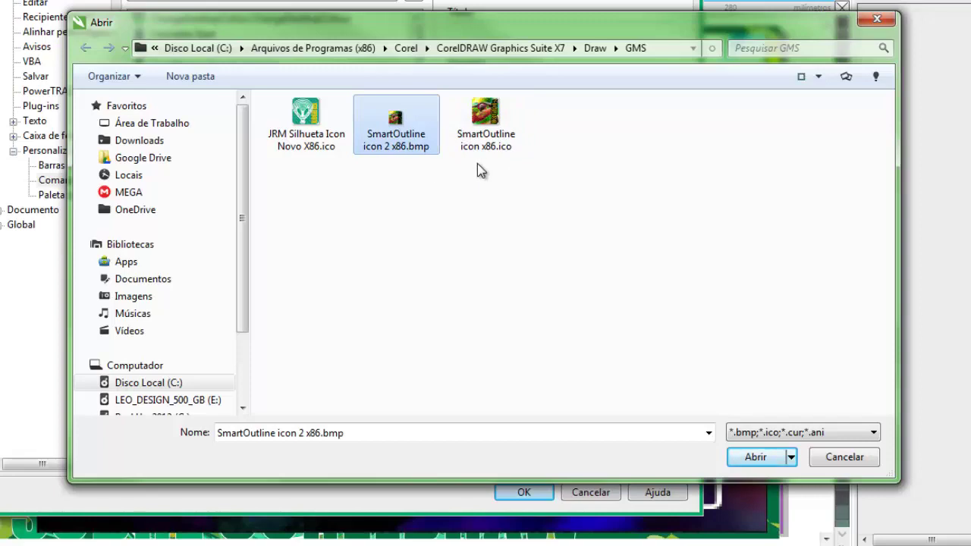
click(756, 457)
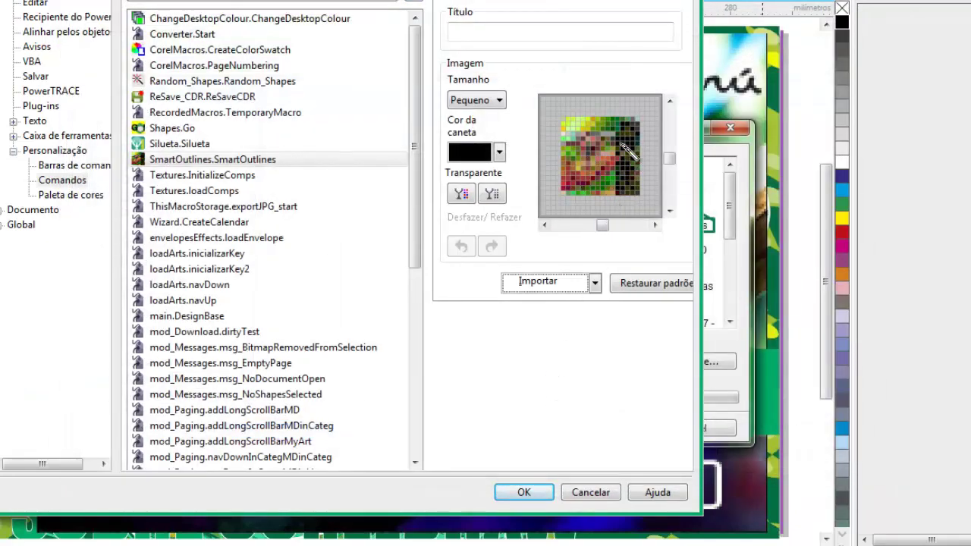
click(536, 495)
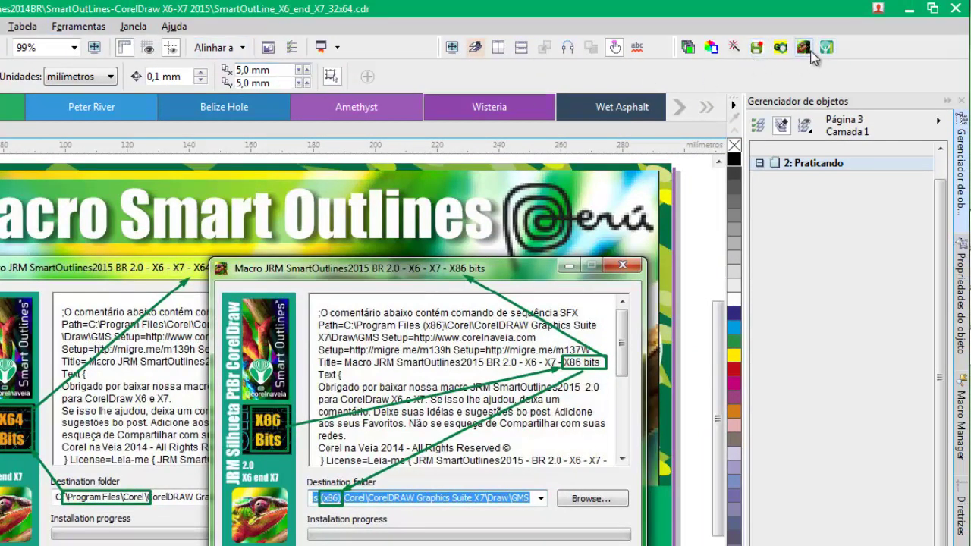
Reopen the macro commands in the customization options and place SmartOutlines.SmartOutlines on the Macro Corel na Veia toolbar
click(79, 26)
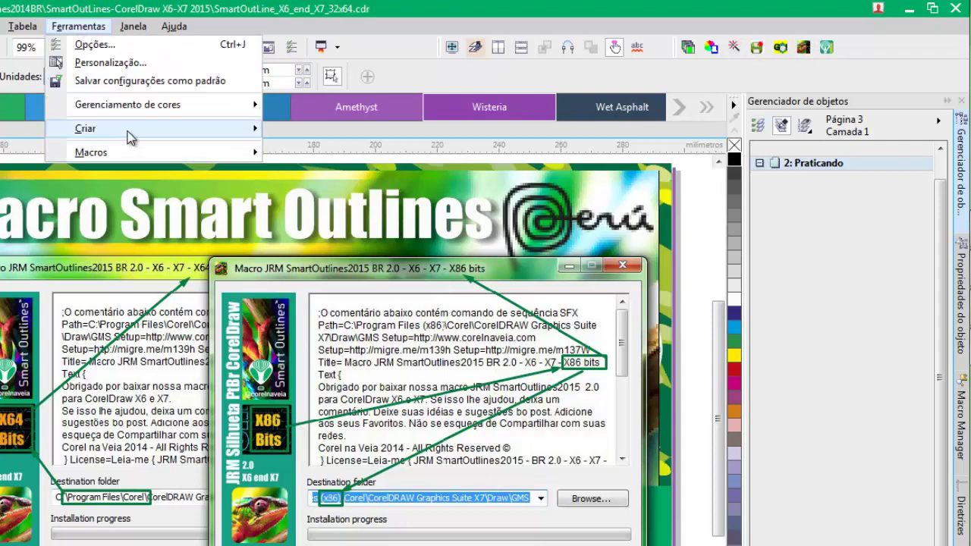
click(108, 63)
click(13, 304)
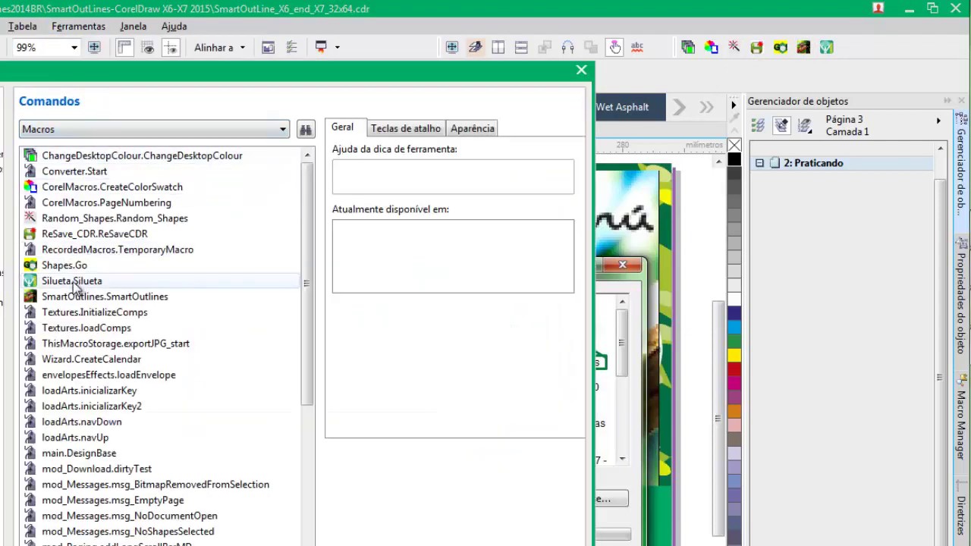
mouse_move(91, 297)
mouse_down()
mouse_move(351, 292)
mouse_move(895, 107)
mouse_move(857, 59)
mouse_move(805, 99)
mouse_move(209, 251)
mouse_move(91, 285)
mouse_move(88, 295)
mouse_up()
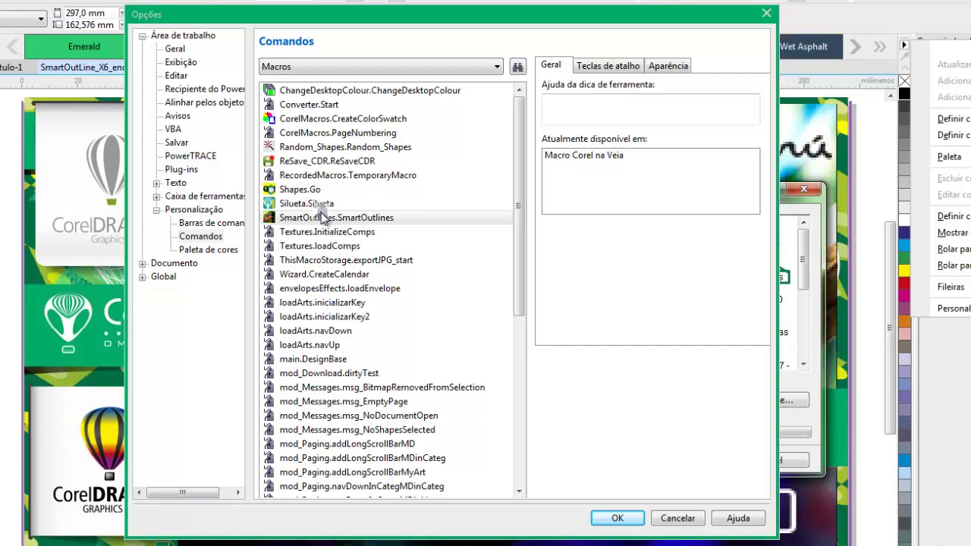
drag(321, 217, 341, 214)
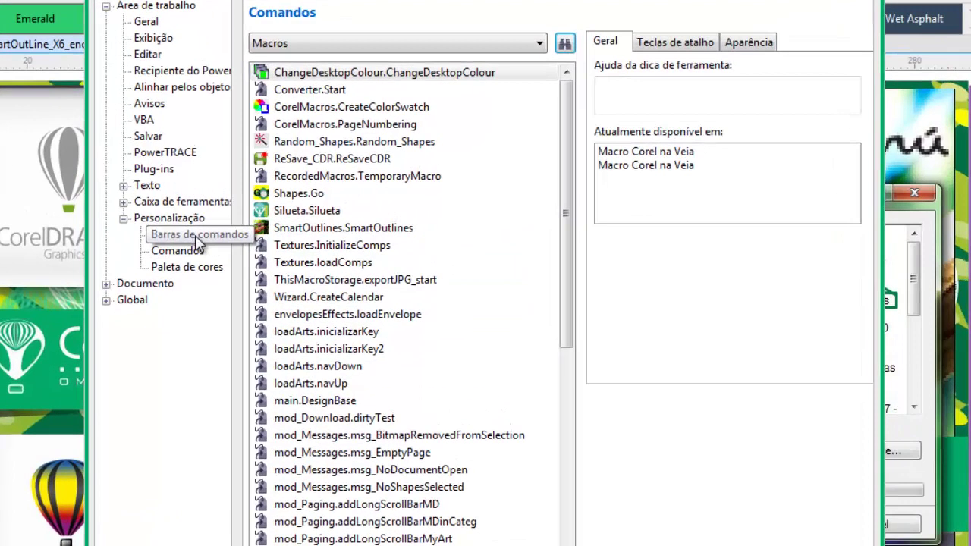
Open the command bars list in the customization options, add a new toolbar, and delete it again
click(203, 223)
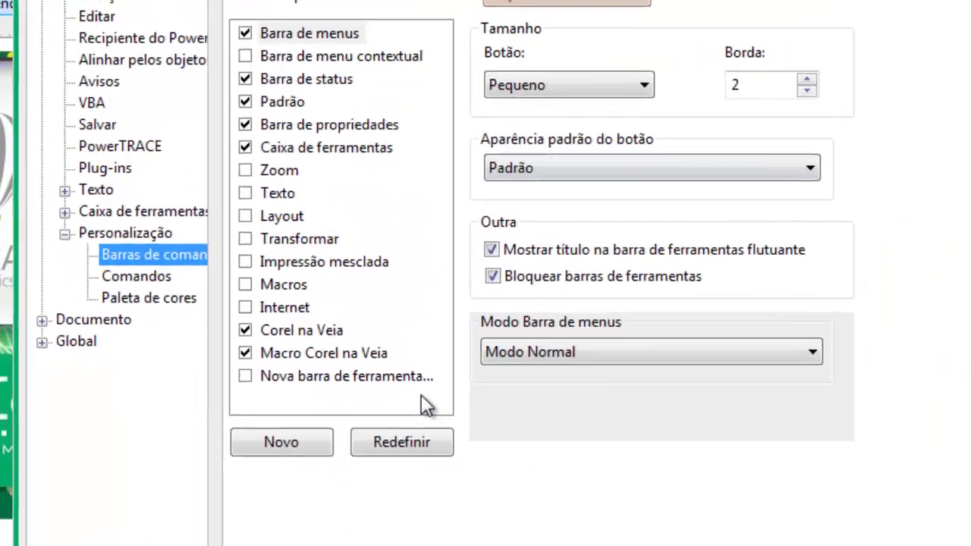
click(295, 394)
click(406, 464)
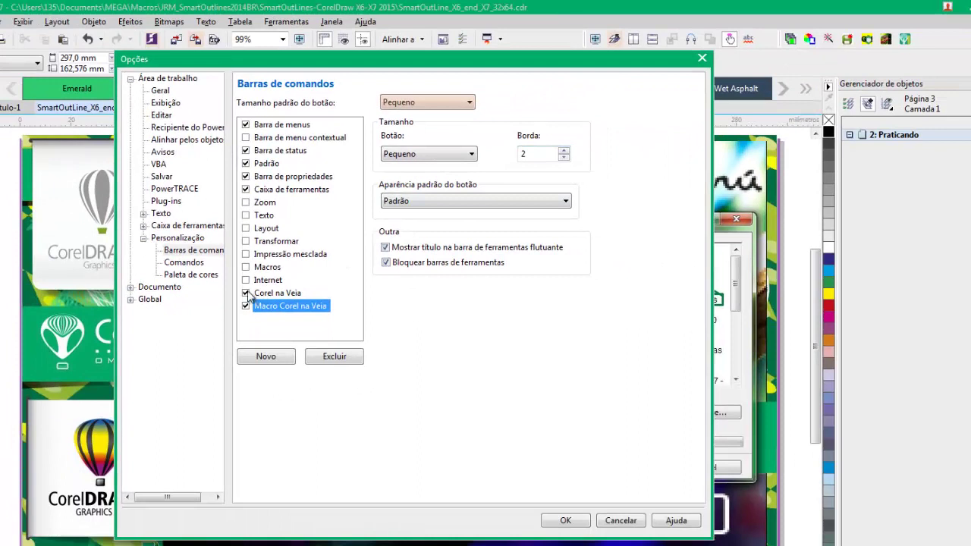
Hide and show again the Corel na Veia and Macro Corel na Veia toolbars, leaving both enabled, and accept the options
click(247, 294)
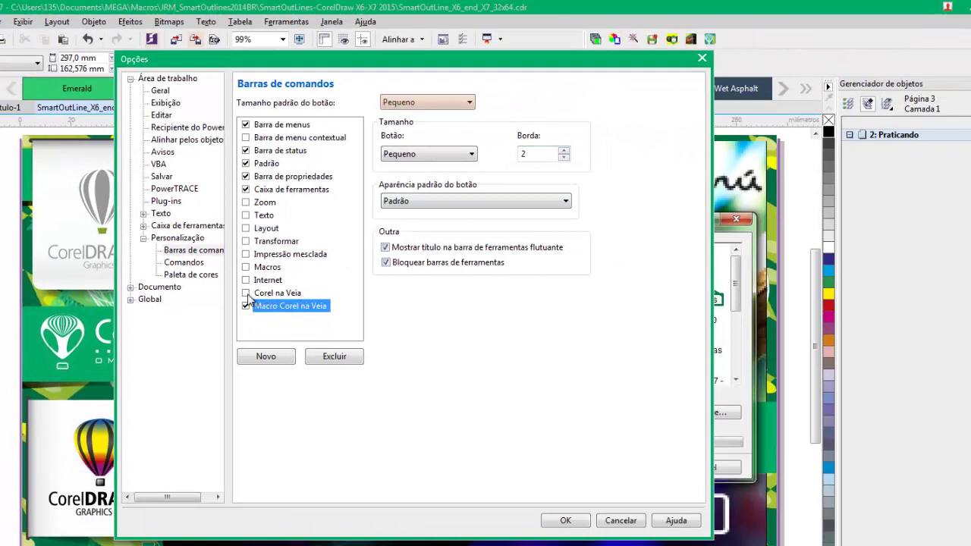
click(247, 293)
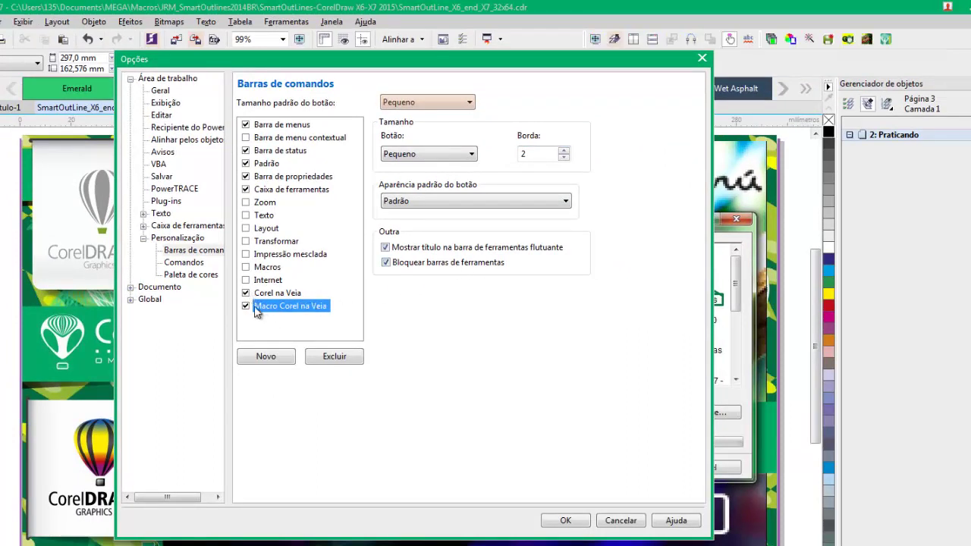
click(267, 306)
click(246, 306)
click(246, 307)
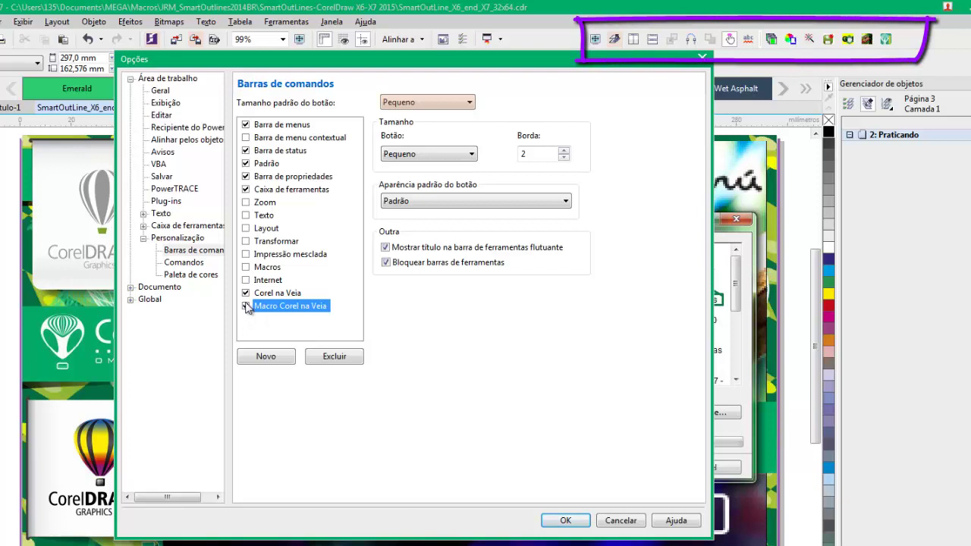
click(246, 307)
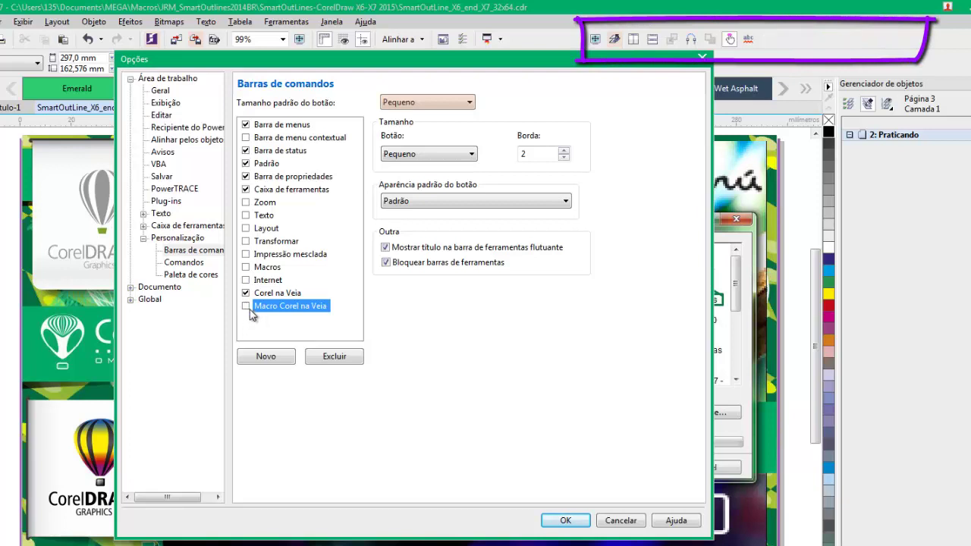
click(247, 306)
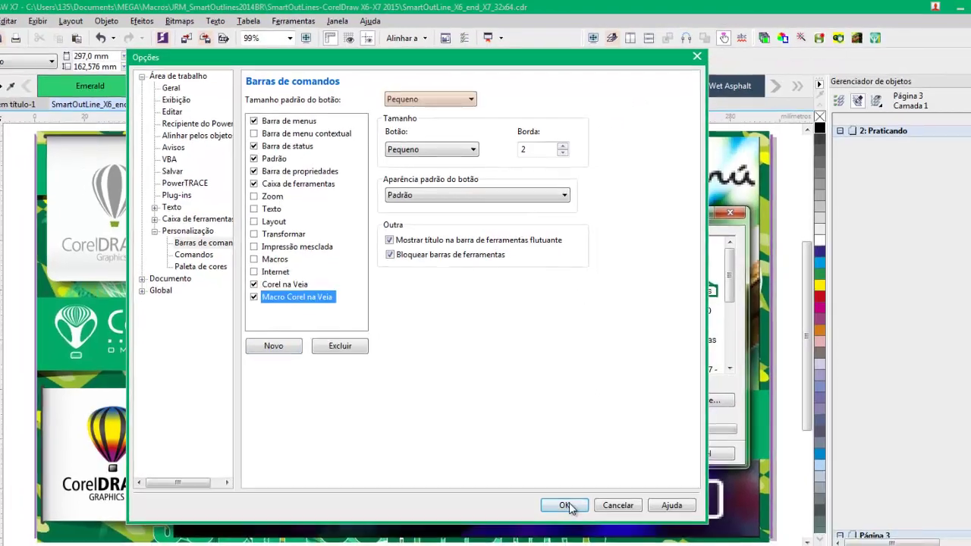
click(565, 520)
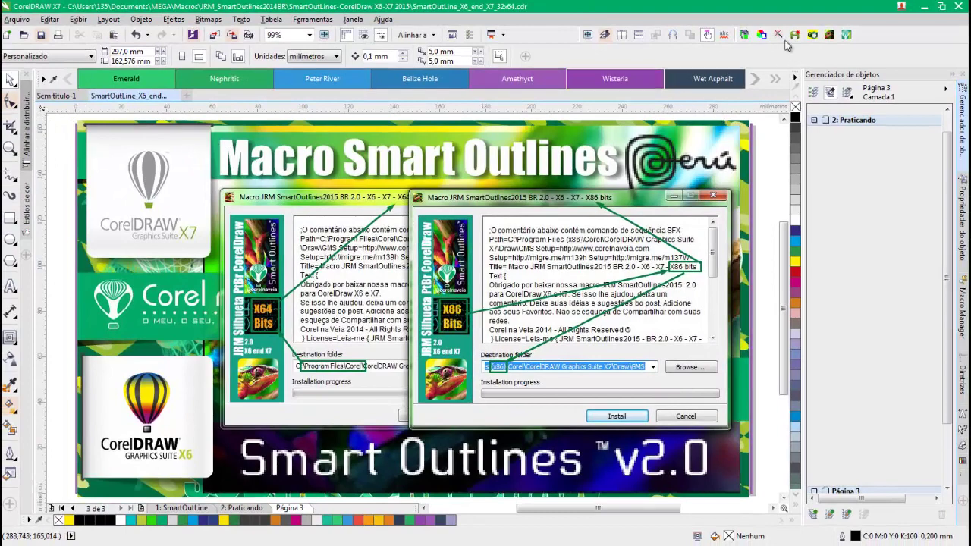
Launch Smart Outlines from its new toolbar button, move its window over the page to view it, and close it
click(829, 36)
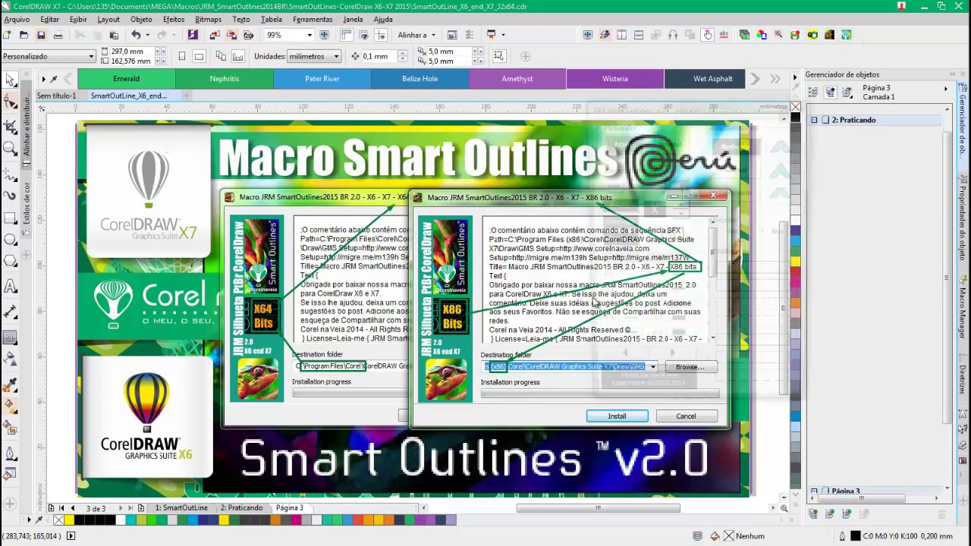
drag(751, 106, 587, 142)
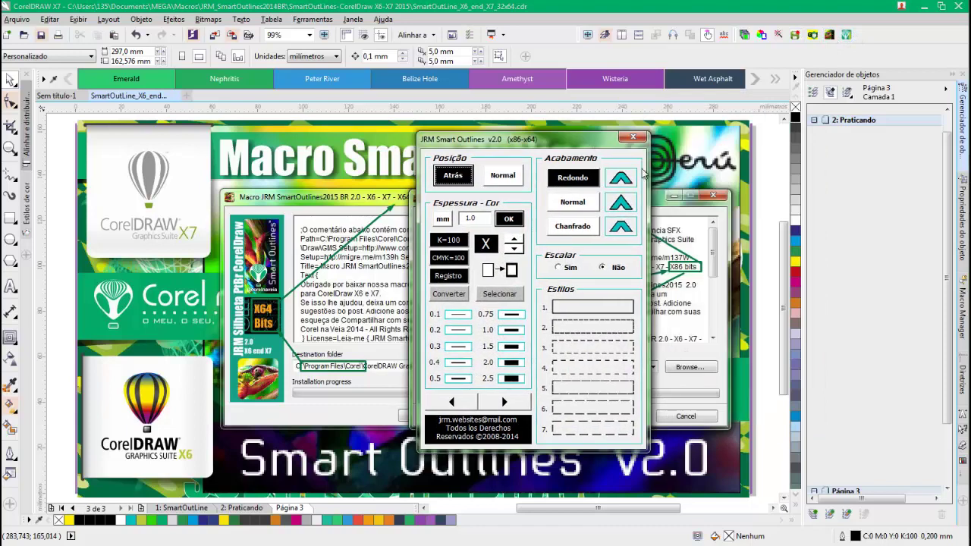
click(637, 142)
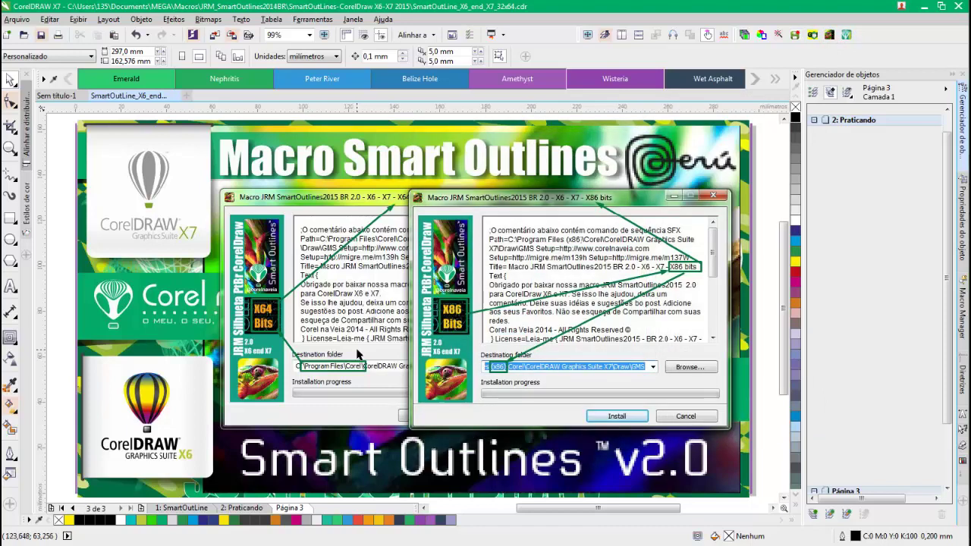
Switch to the SmartOutLines-CorelDraw X6-X7 2015 folder in Windows Explorer and review the package files, including zekton rg.ttf and Leia-me.txt
mouse_move(962, 227)
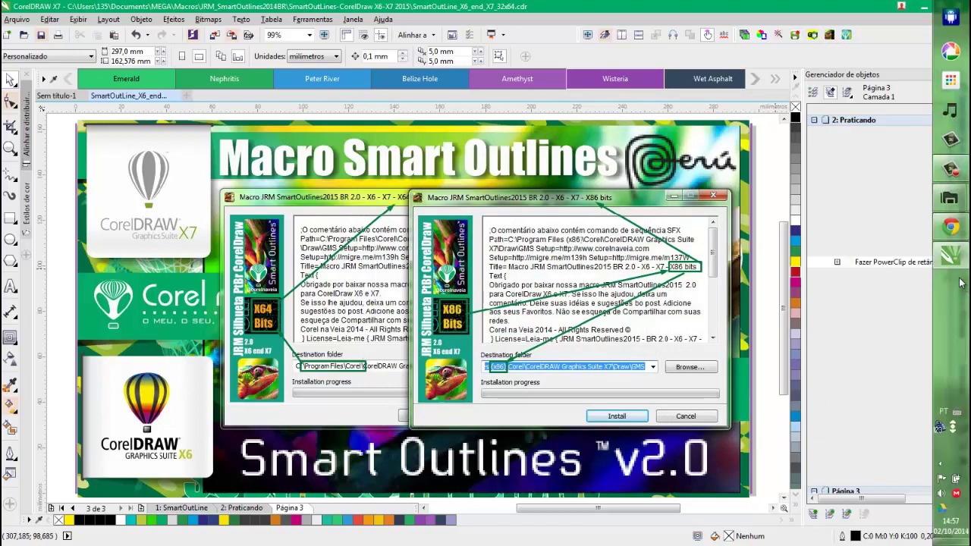
mouse_move(954, 206)
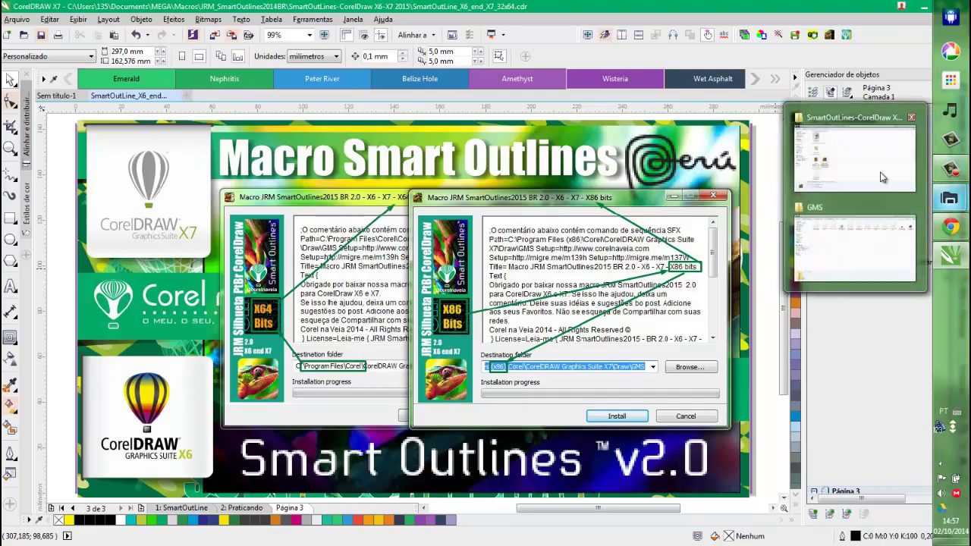
click(846, 172)
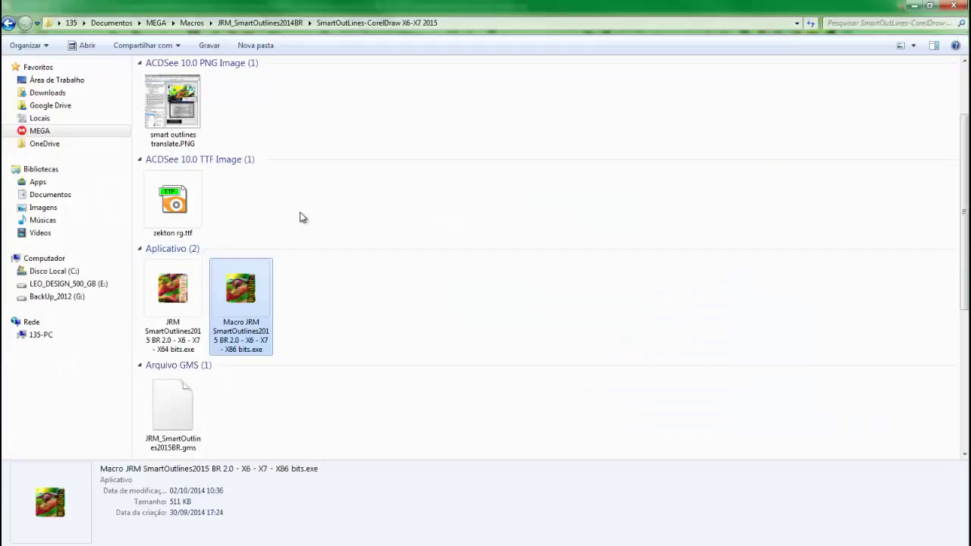
click(196, 201)
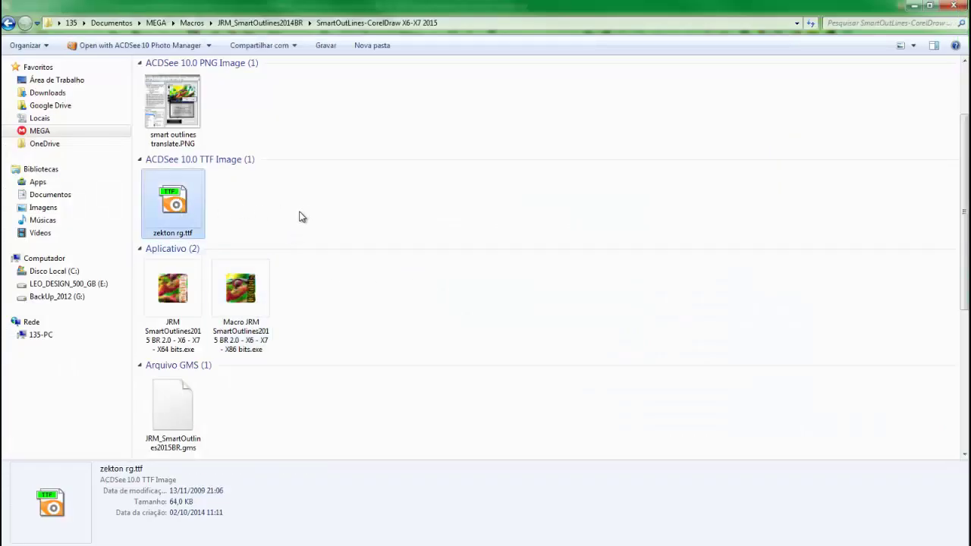
scroll(370, 229, down, 2)
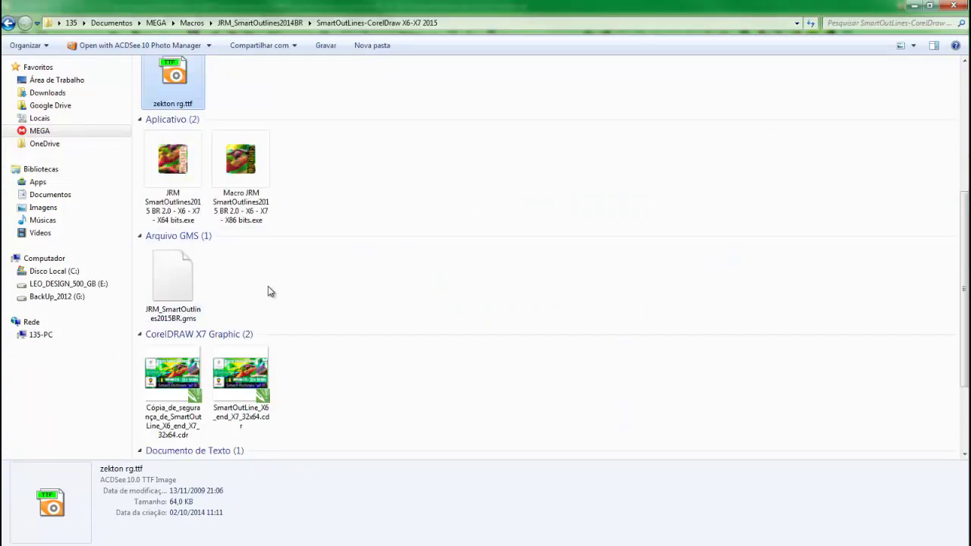
scroll(269, 287, down, 2)
click(193, 355)
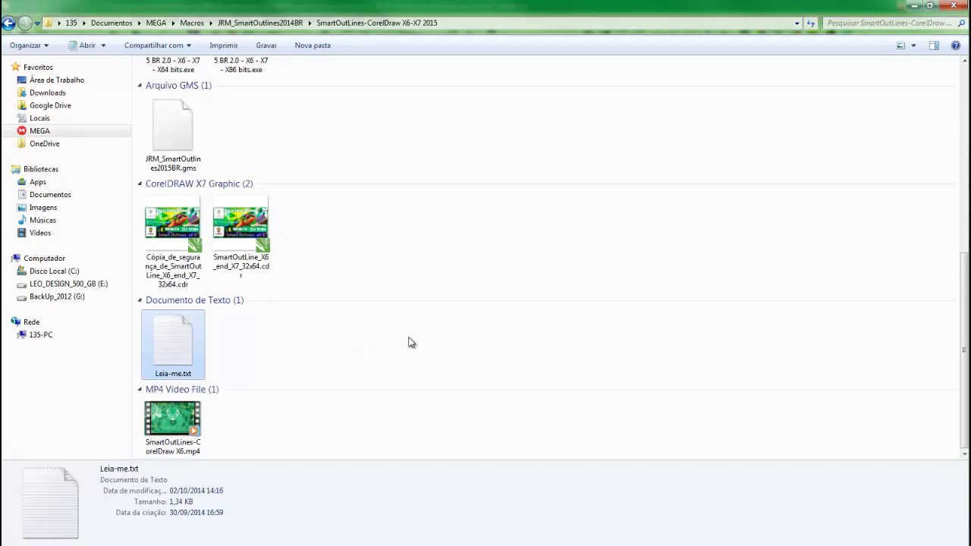
scroll(450, 314, up, 6)
scroll(474, 278, down, 6)
Return to CorelDRAW and go back through the document to its first page, SmartOutLine
click(913, 5)
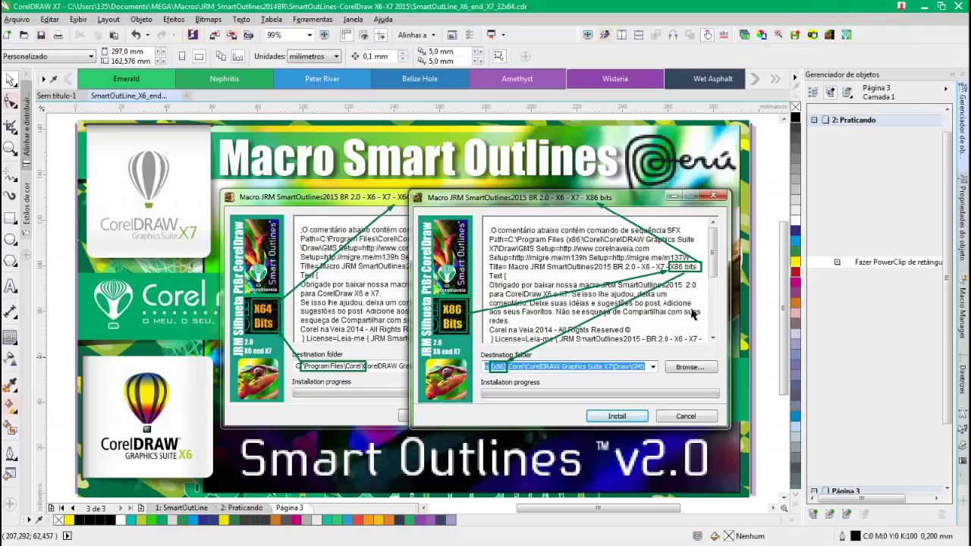
key(Page_Up)
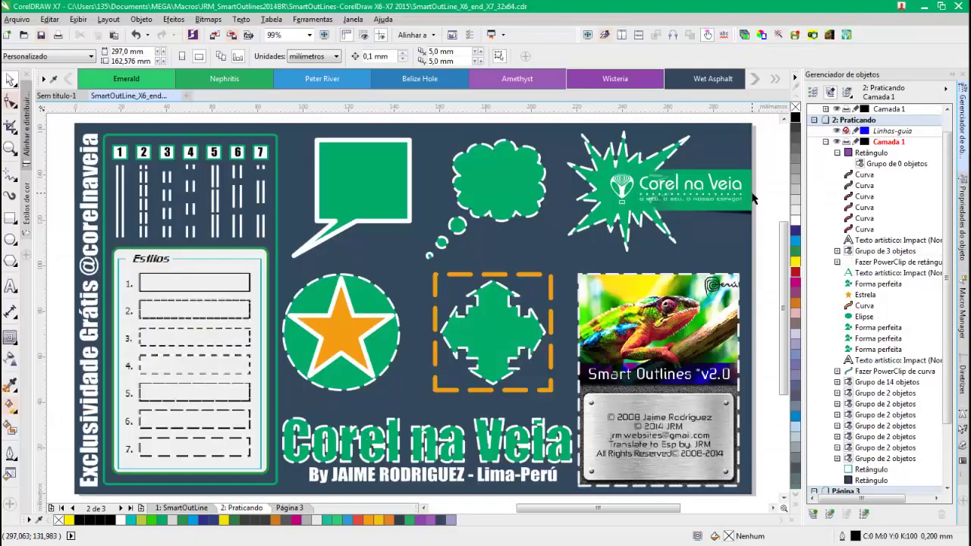
key(Page_Up)
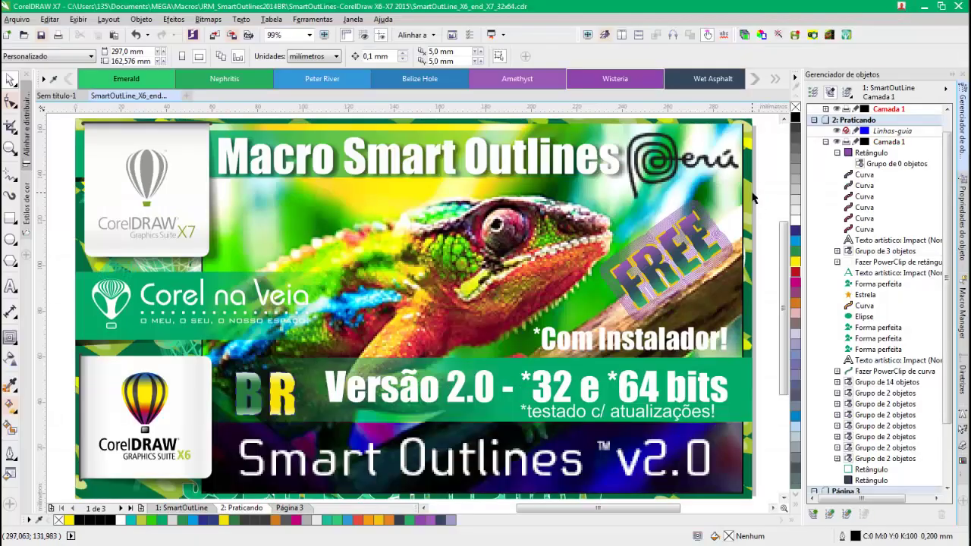